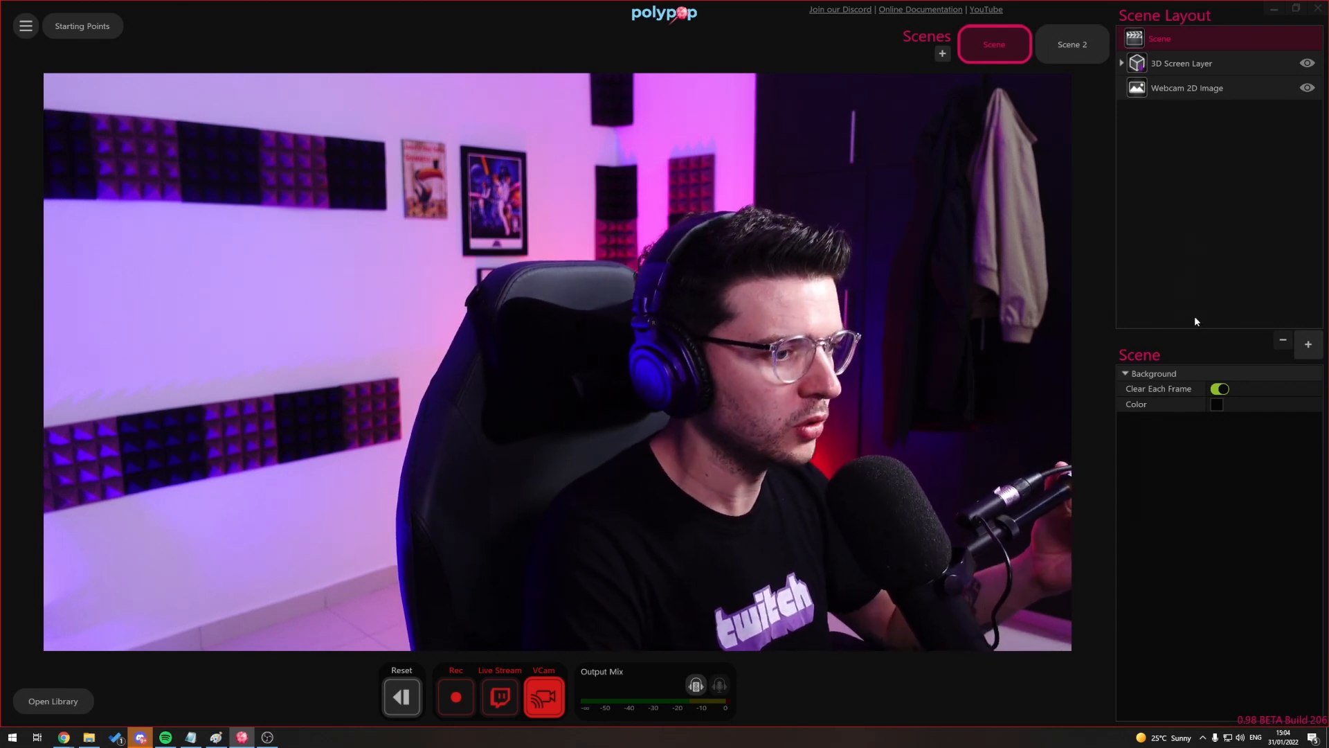
Step: Examine the properties of the Webcam 2D Image and the 3D Screen Layer
left_click(1070, 205)
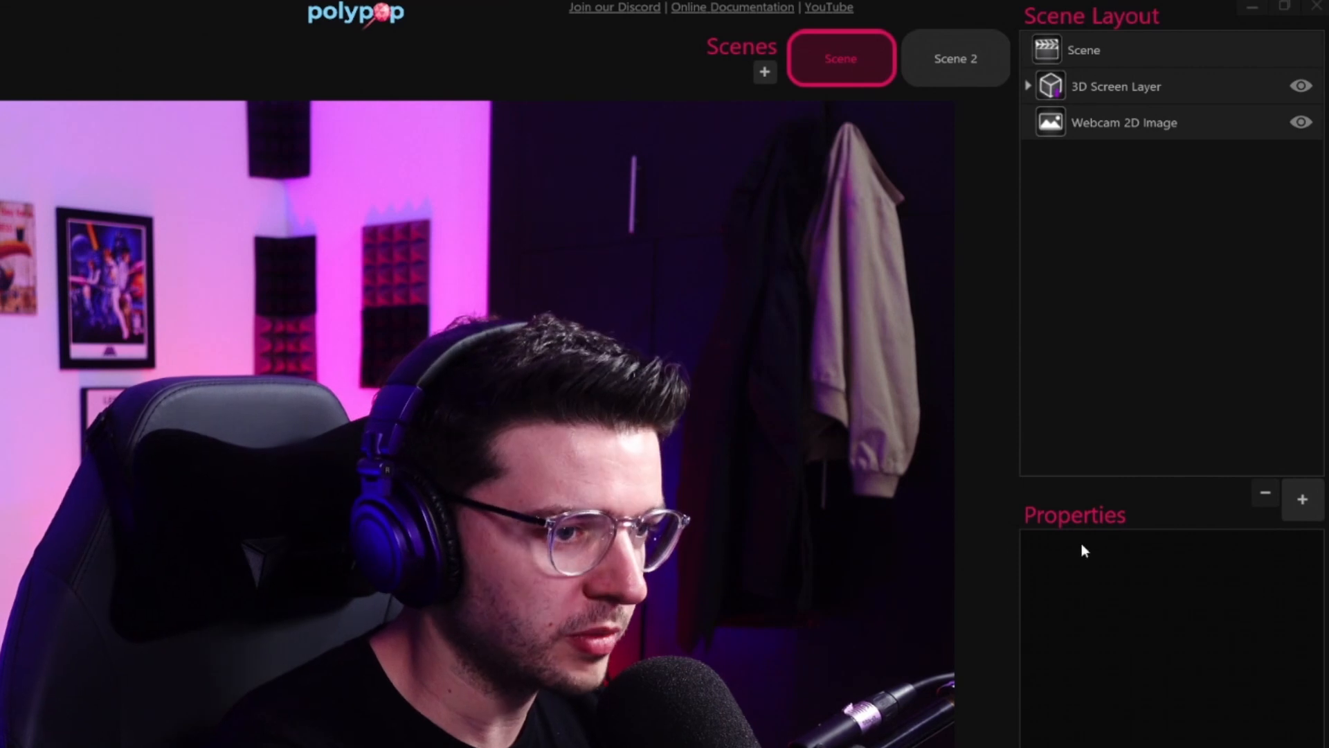
left_click(1115, 130)
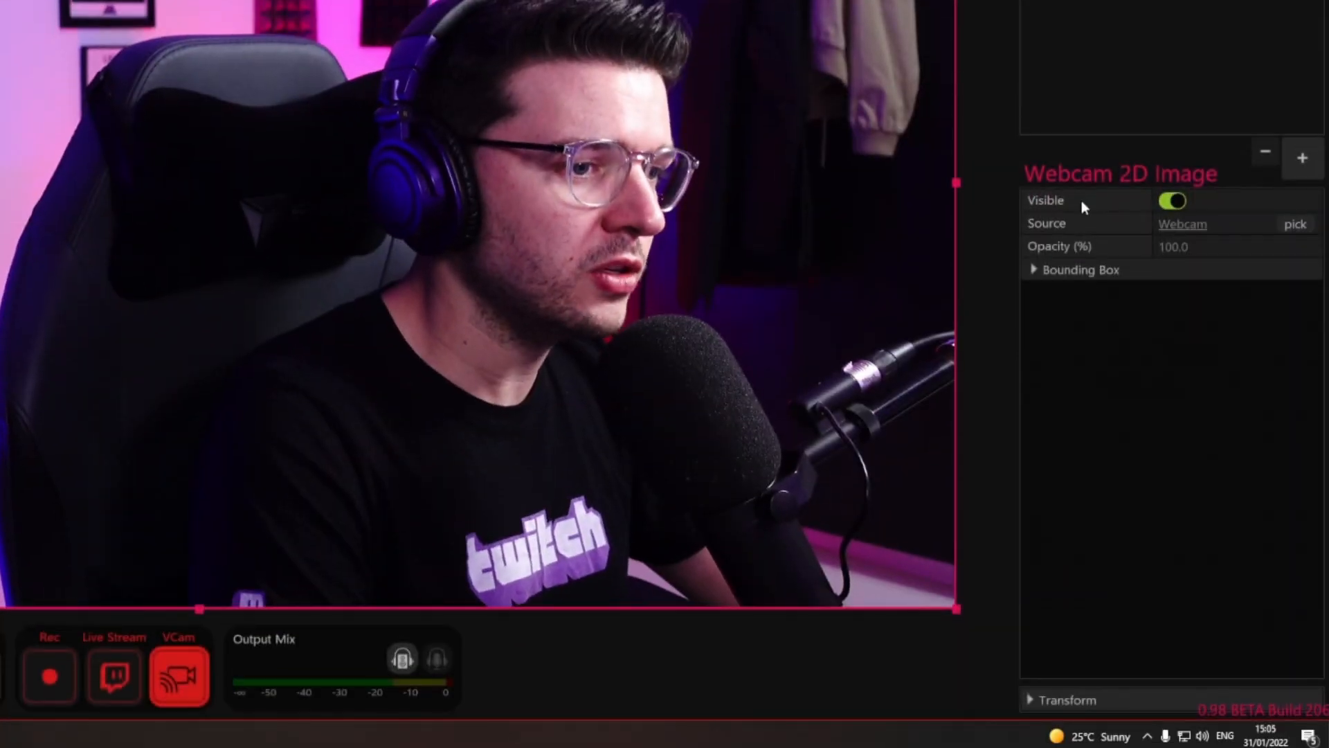
left_click(1143, 4)
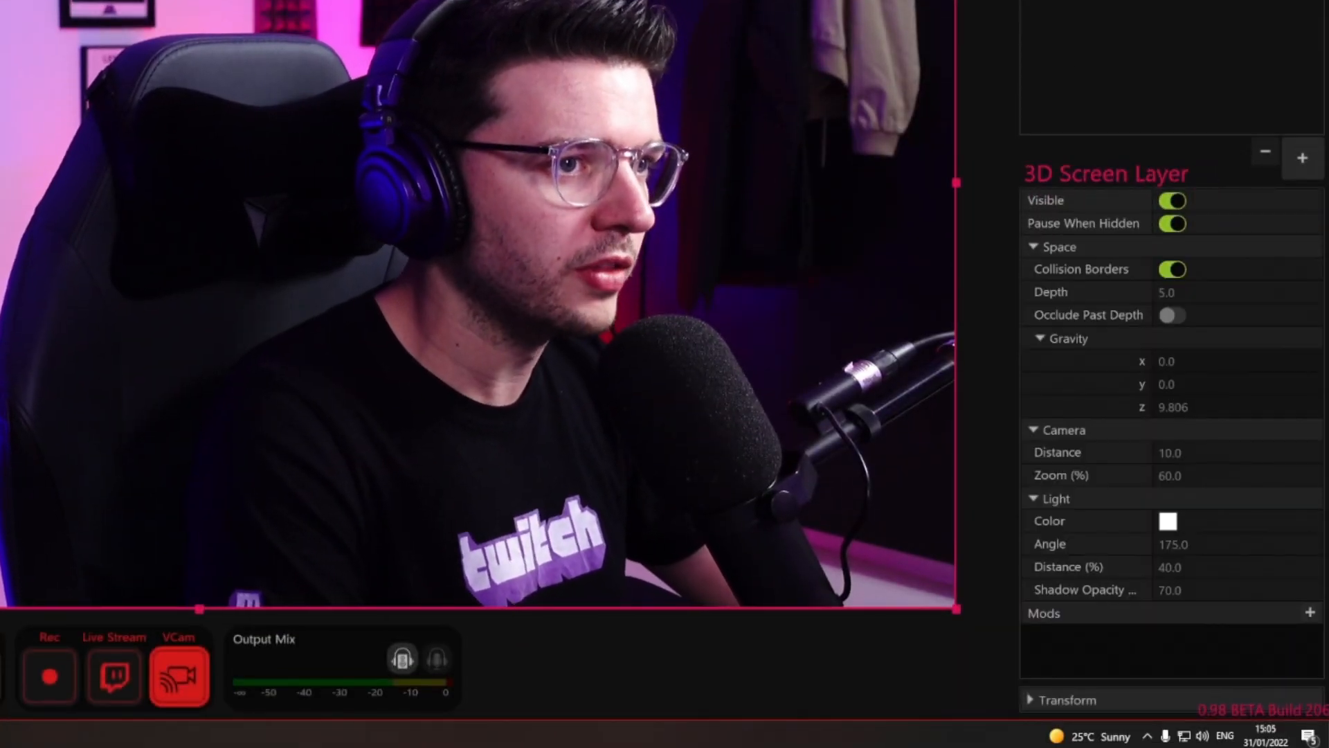
left_click(1130, 104)
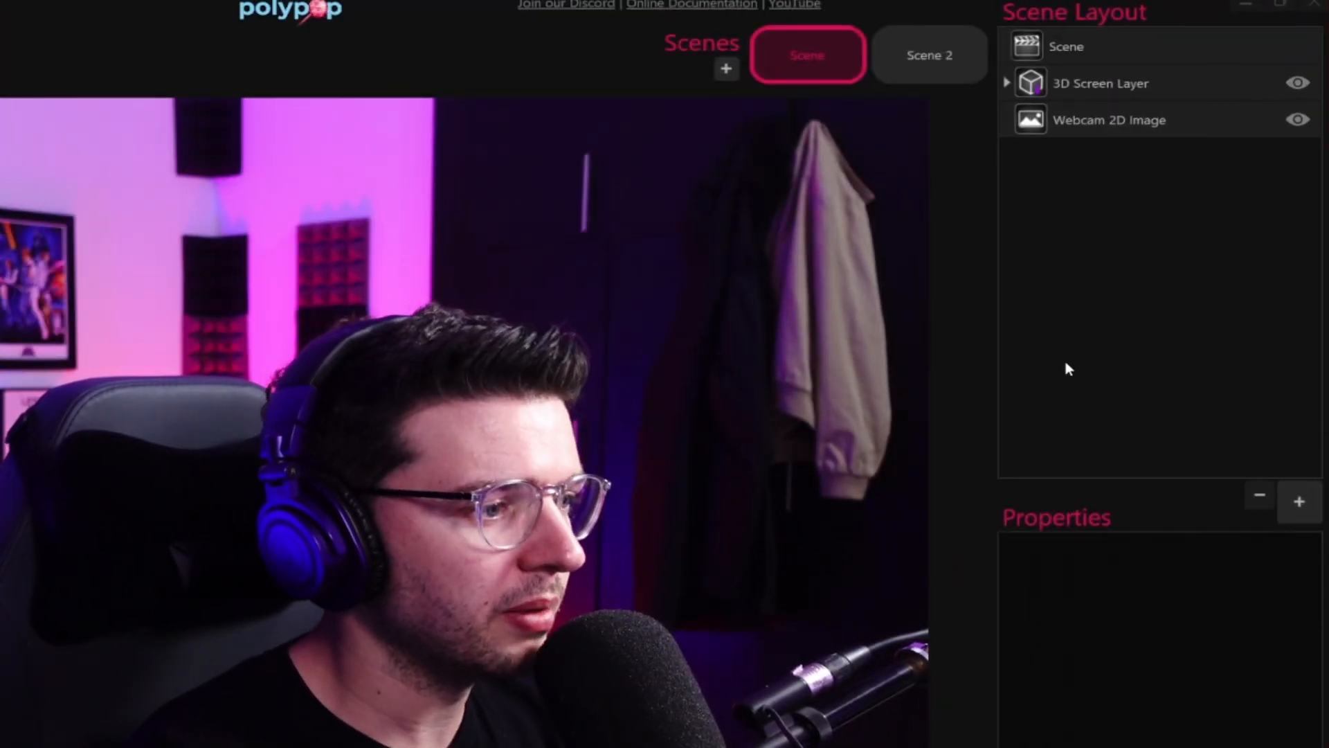
Step: Add the Heart 2 preset to the scene as a 3D Object Emitter and clear its emitted hearts
left_click(1301, 505)
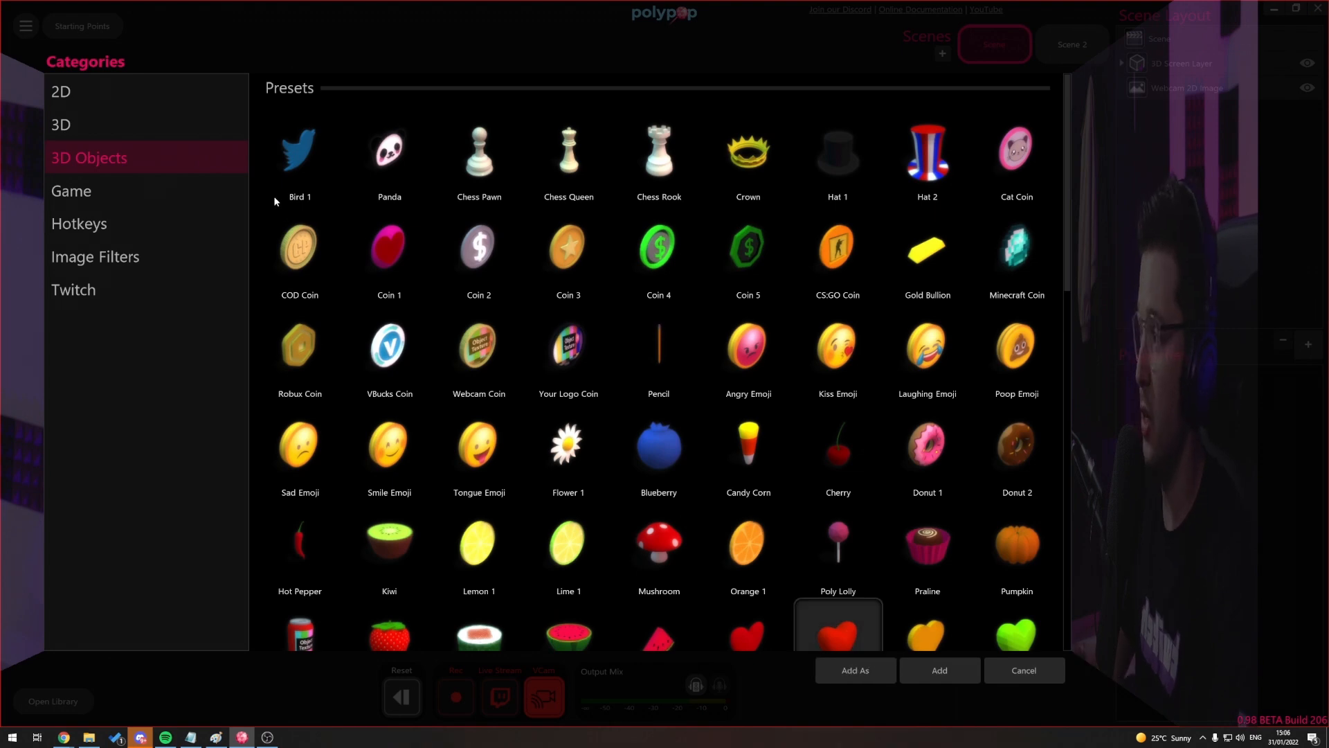
scroll(359, 216, "down", 3)
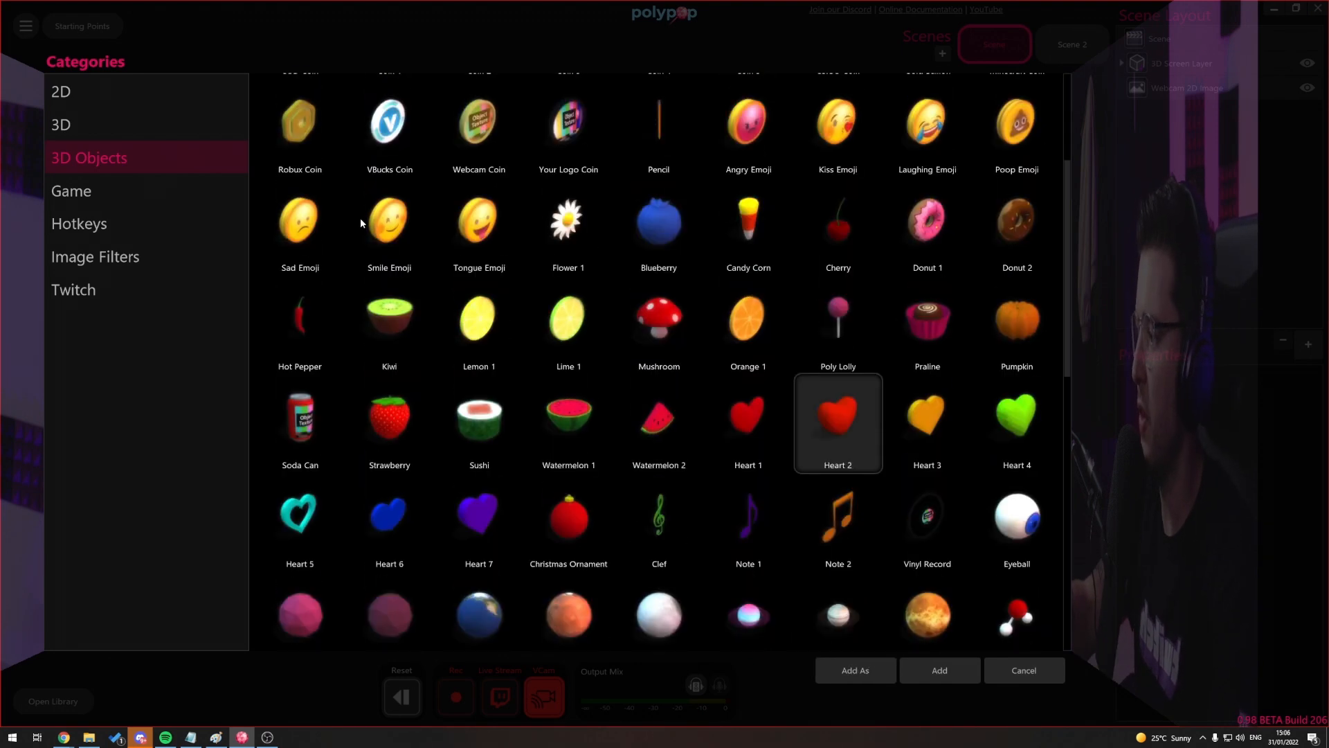
scroll(360, 220, "down", 6)
scroll(462, 268, "down", 3)
scroll(533, 384, "up", 12)
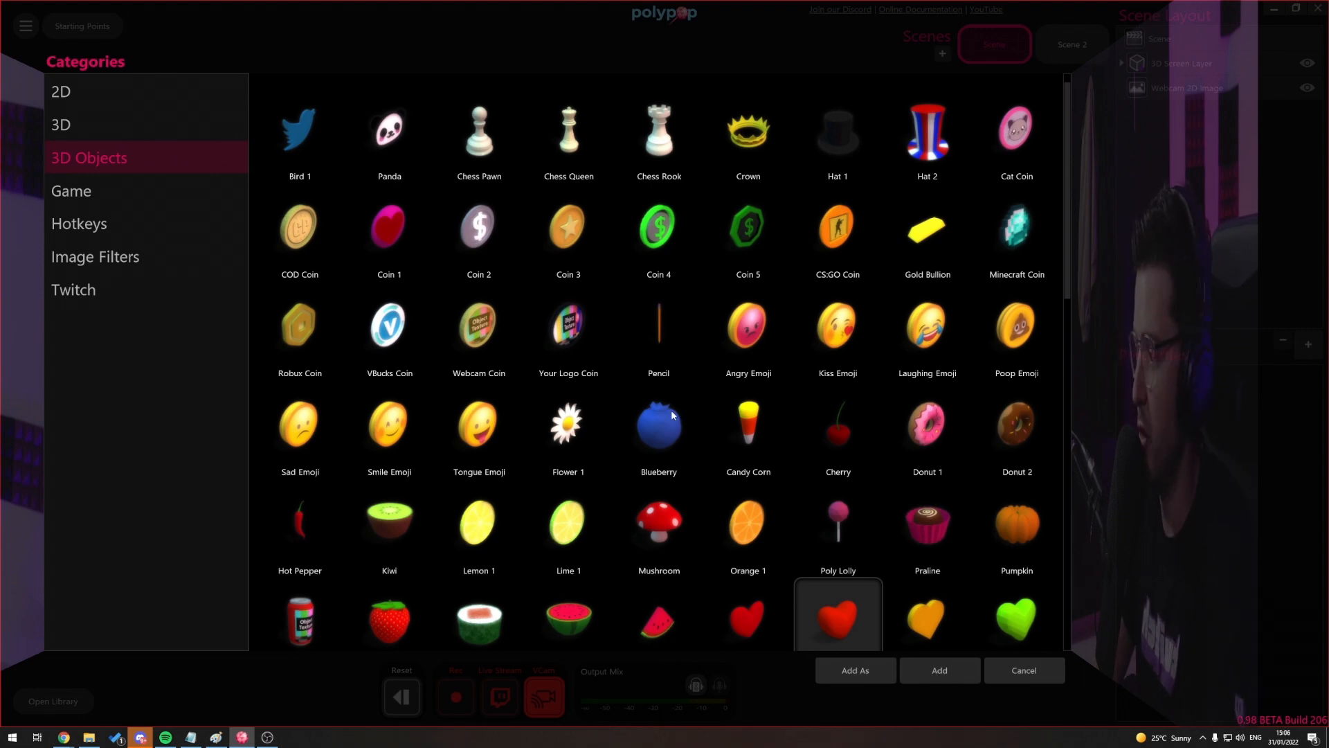
scroll(810, 485, "down", 4)
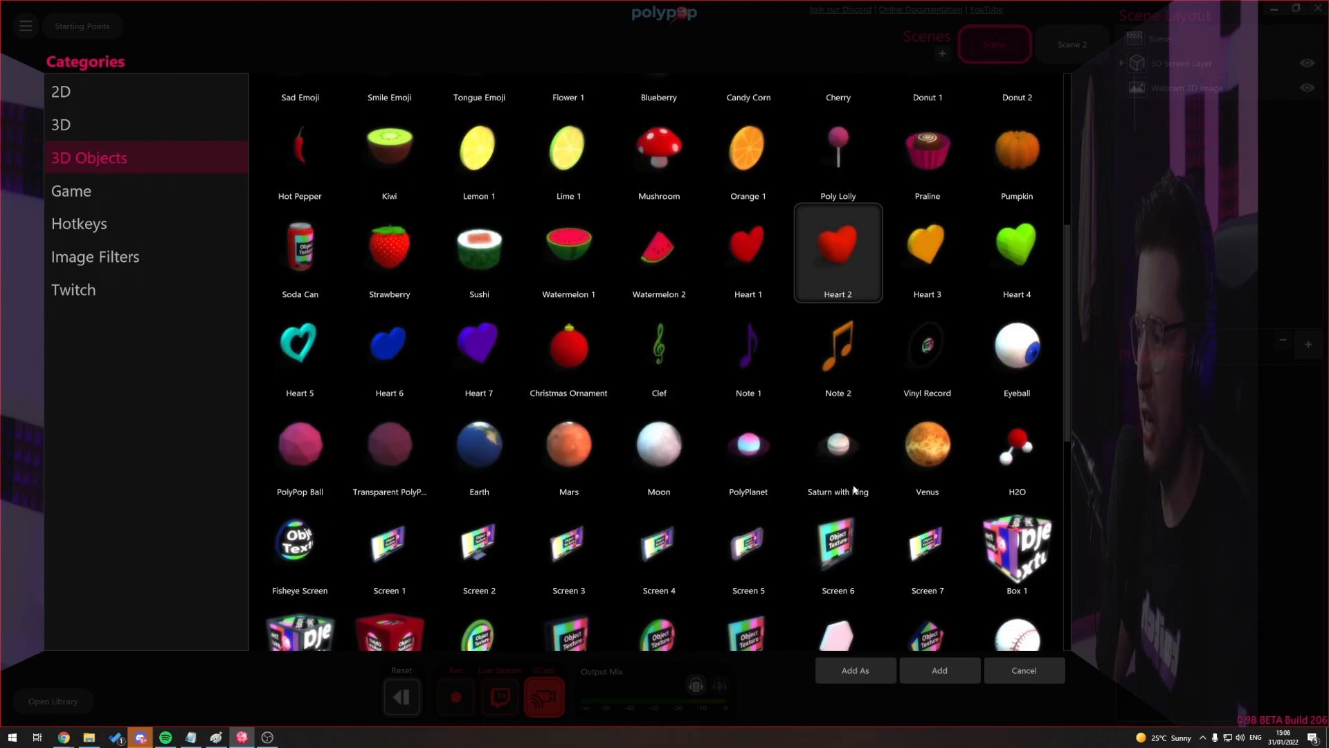
left_click(835, 253)
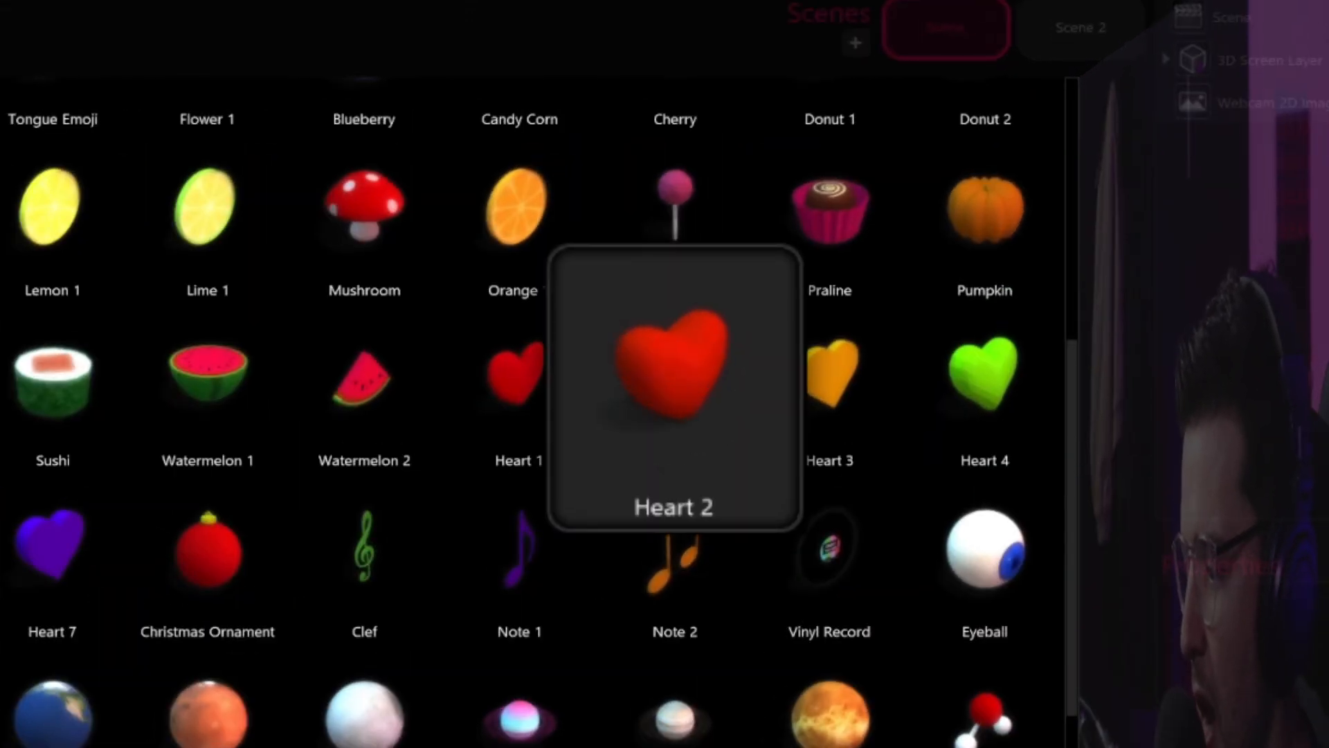
left_click(708, 614)
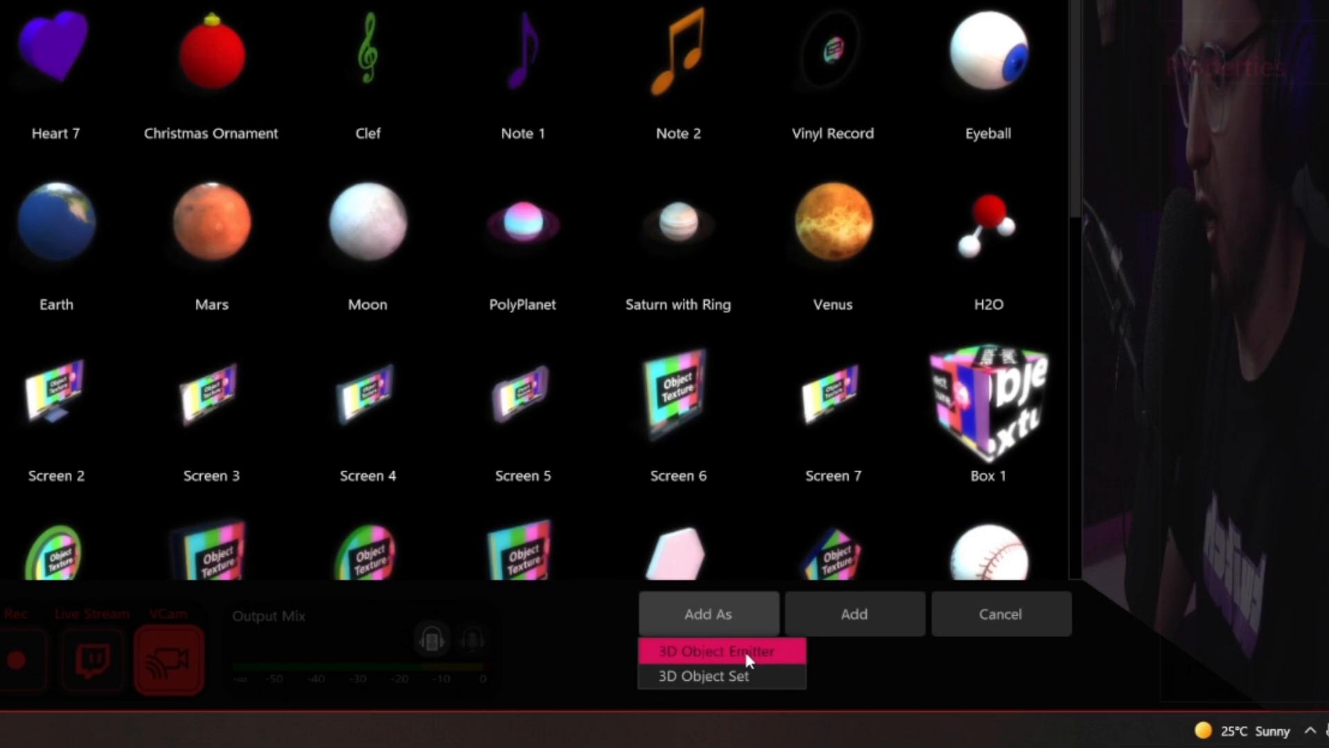
left_click(765, 650)
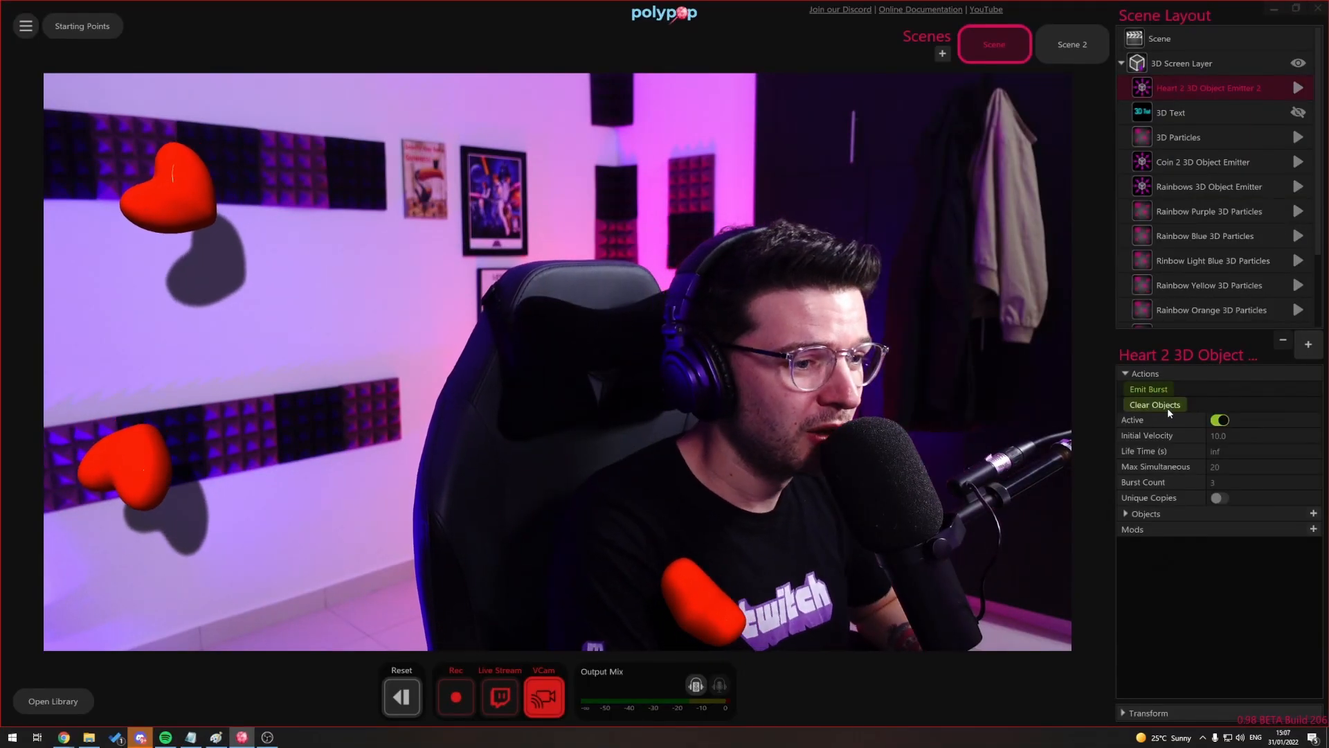
left_click(1169, 406)
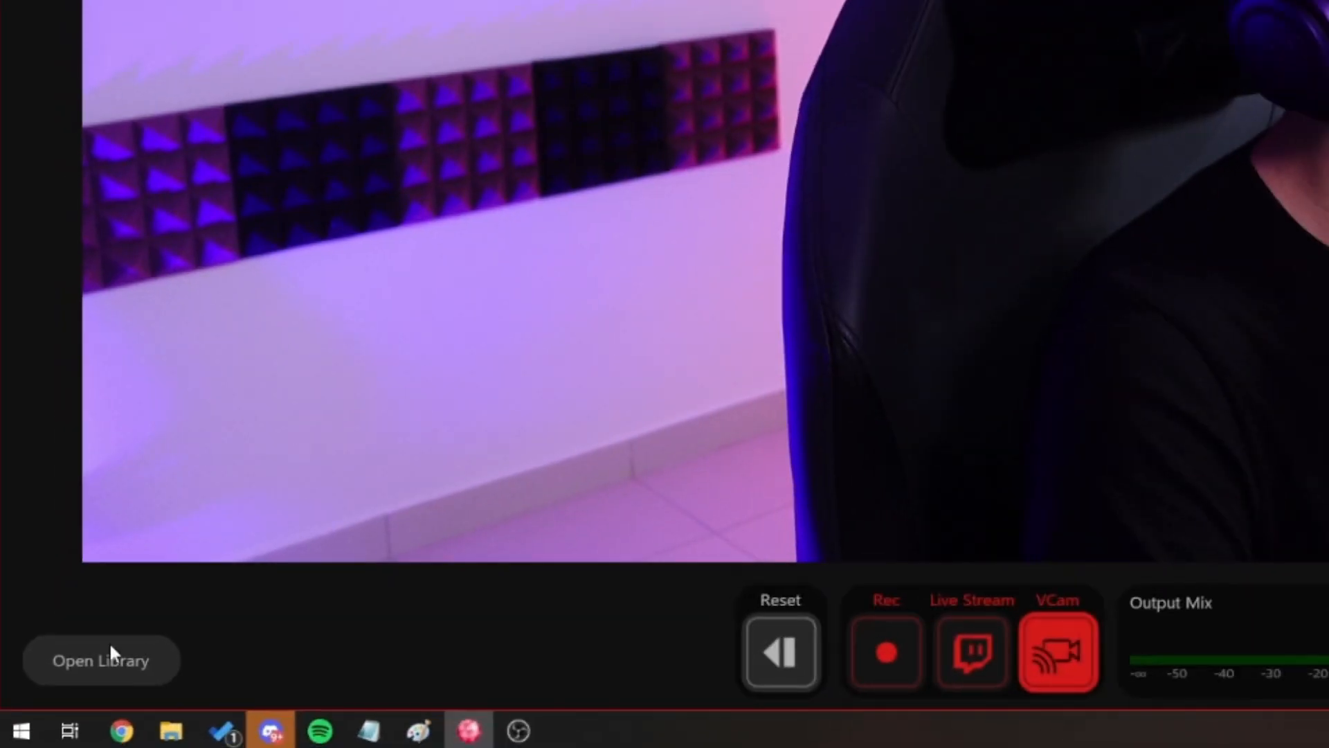
Step: Add a new hotkey to the library, and test emitting and clearing a burst from the heart emitter
left_click(59, 699)
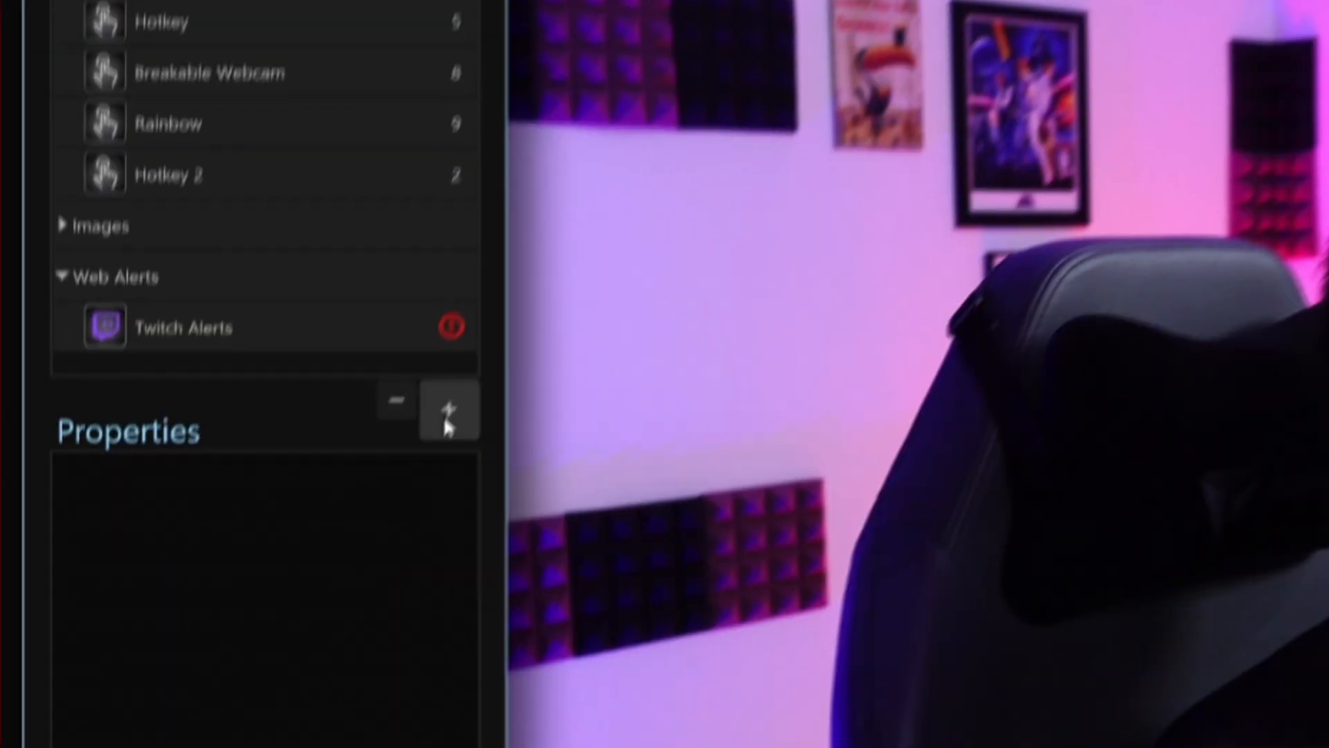
left_click(357, 578)
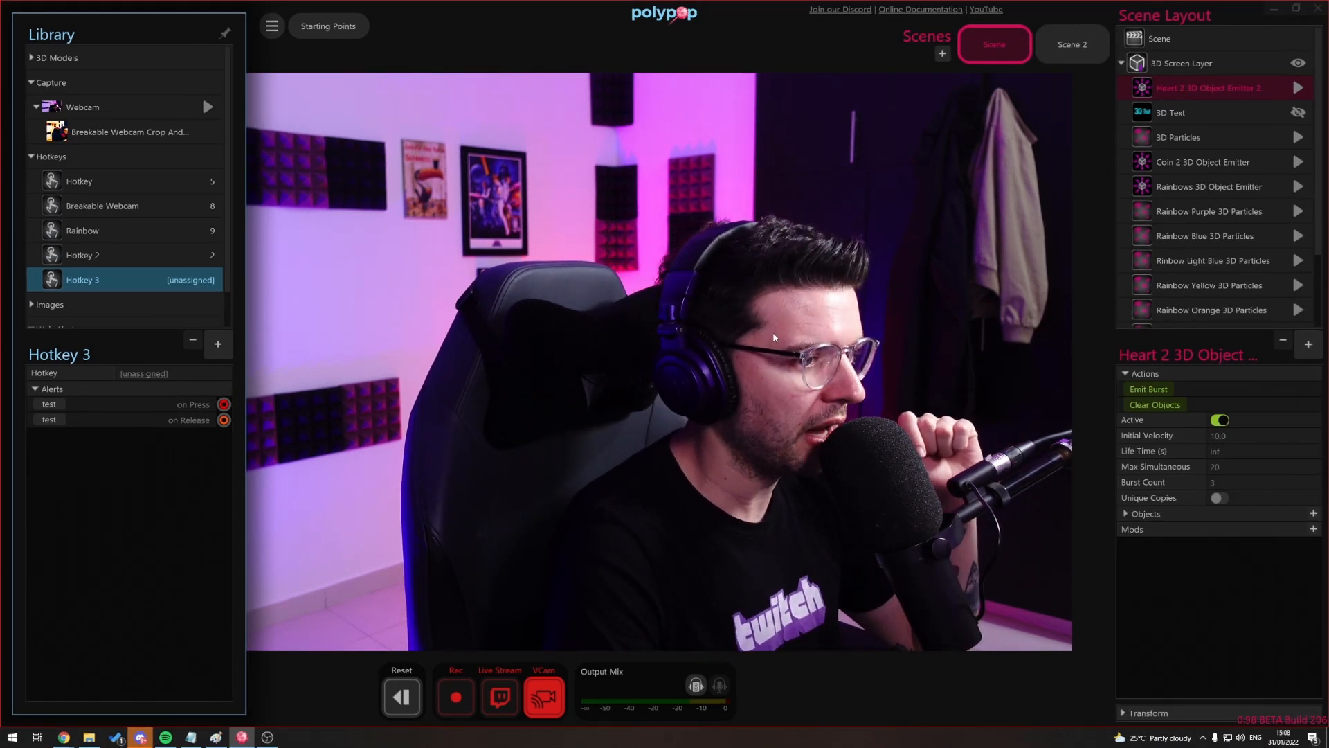
left_click(1161, 390)
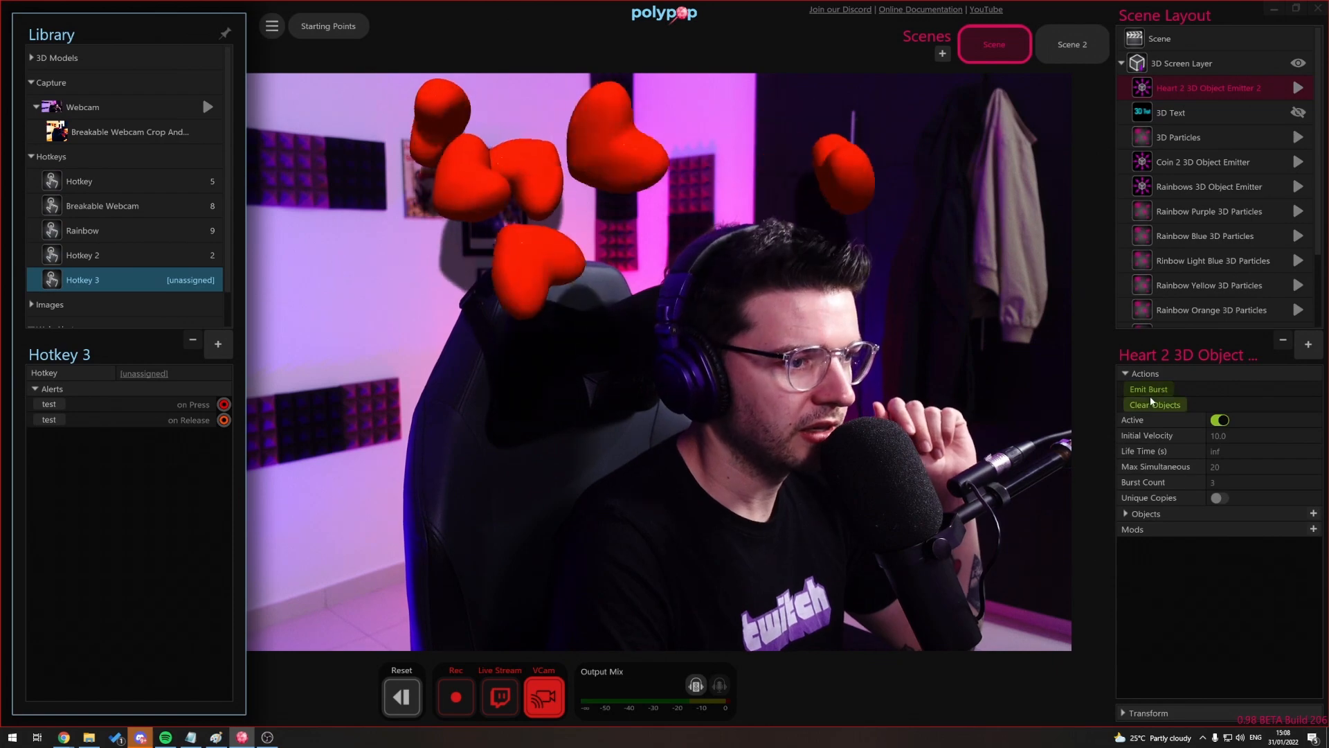
left_click(1149, 407)
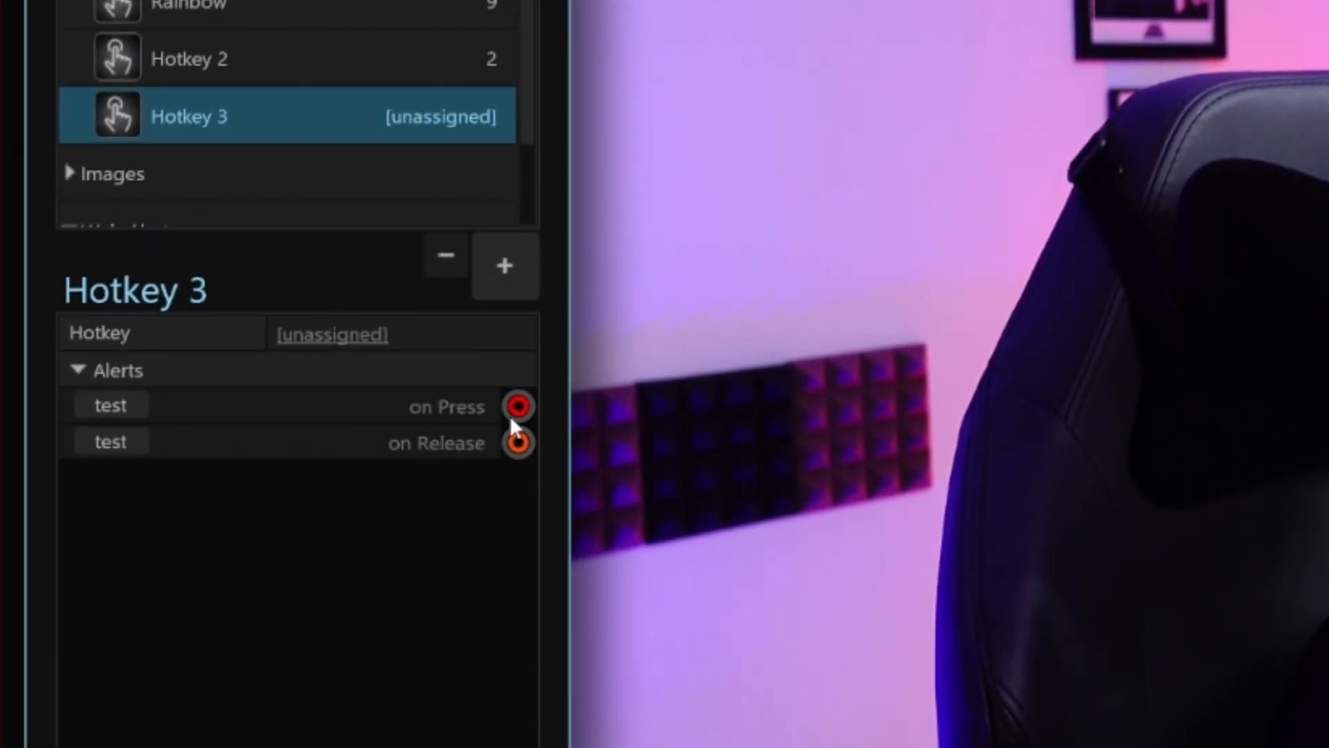
Step: Connect the new hotkey's on Press alert to the heart emitter's Emit Burst action
left_click_drag(519, 405, 991, 268)
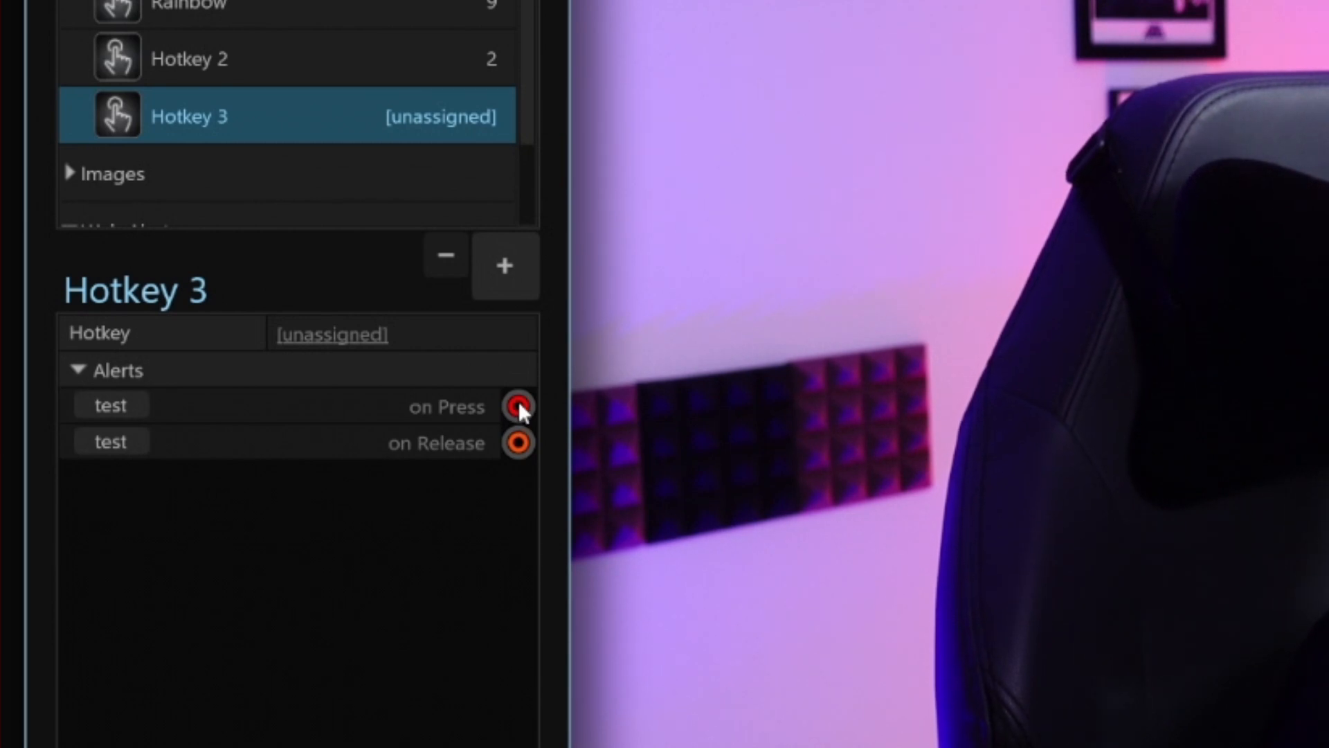
left_click_drag(666, 380, 1328, 149)
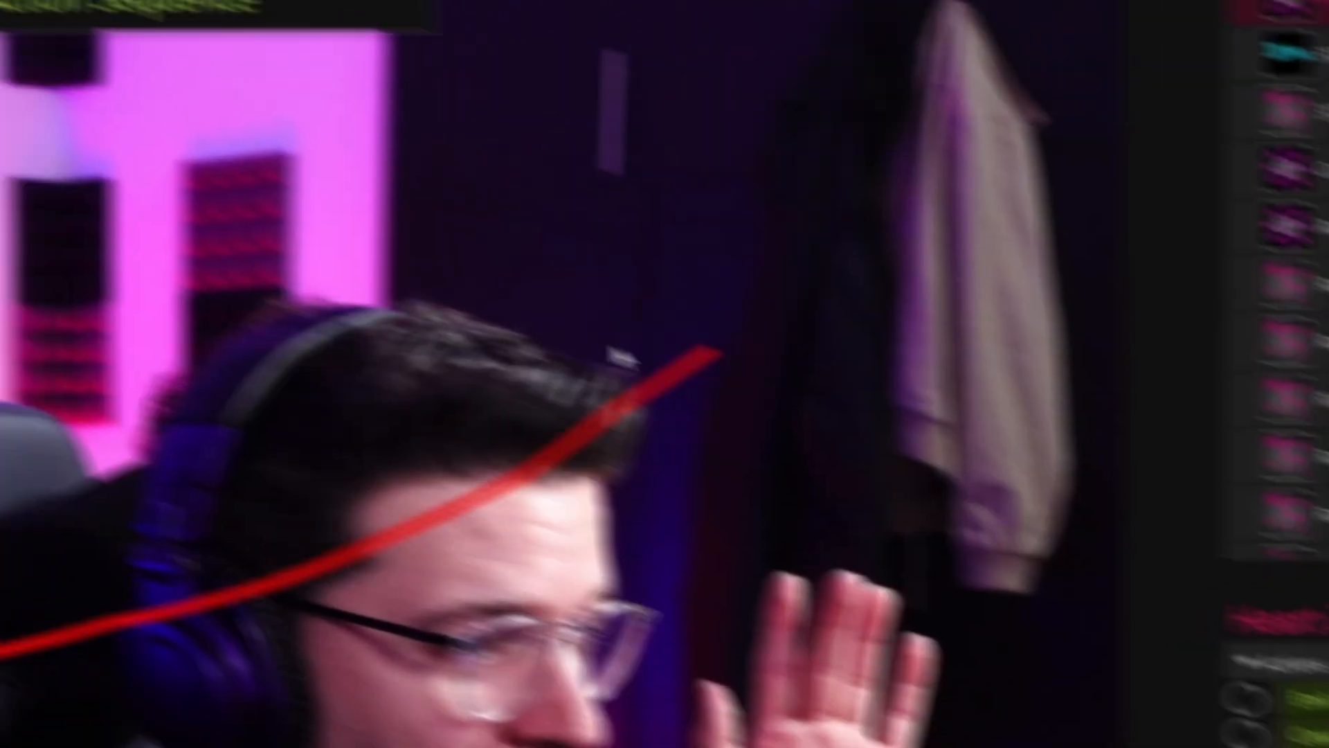
left_click_drag(622, 358, 1130, 379)
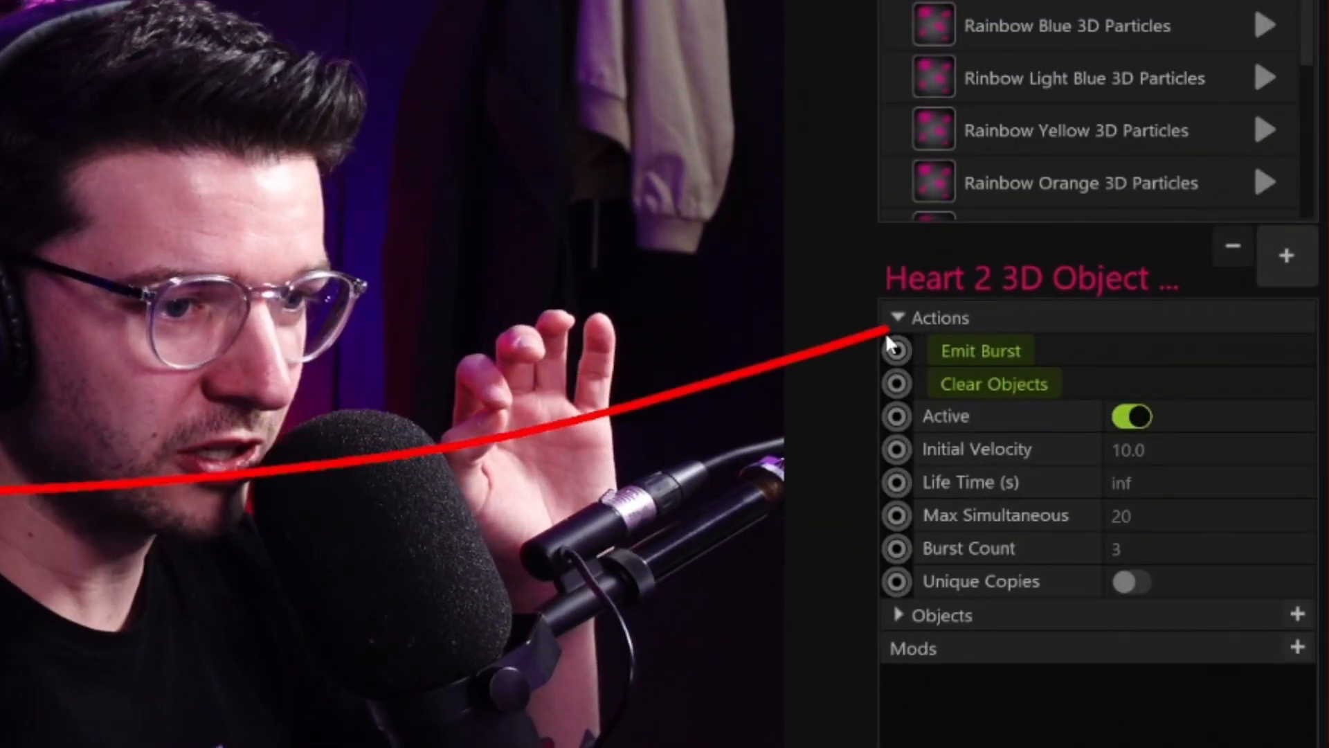
left_click_drag(888, 334, 896, 350)
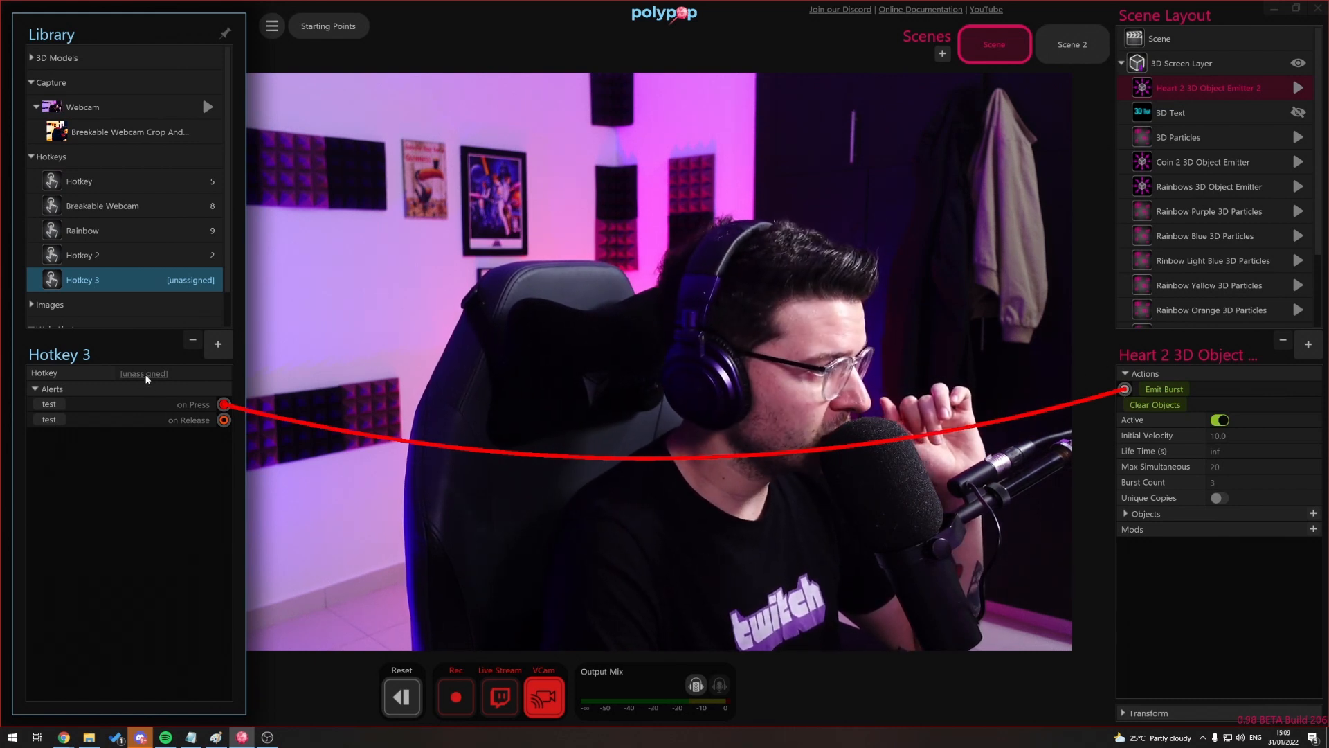
Step: Assign the 5 key to the new hotkey and trigger several heart bursts with it
key("5")
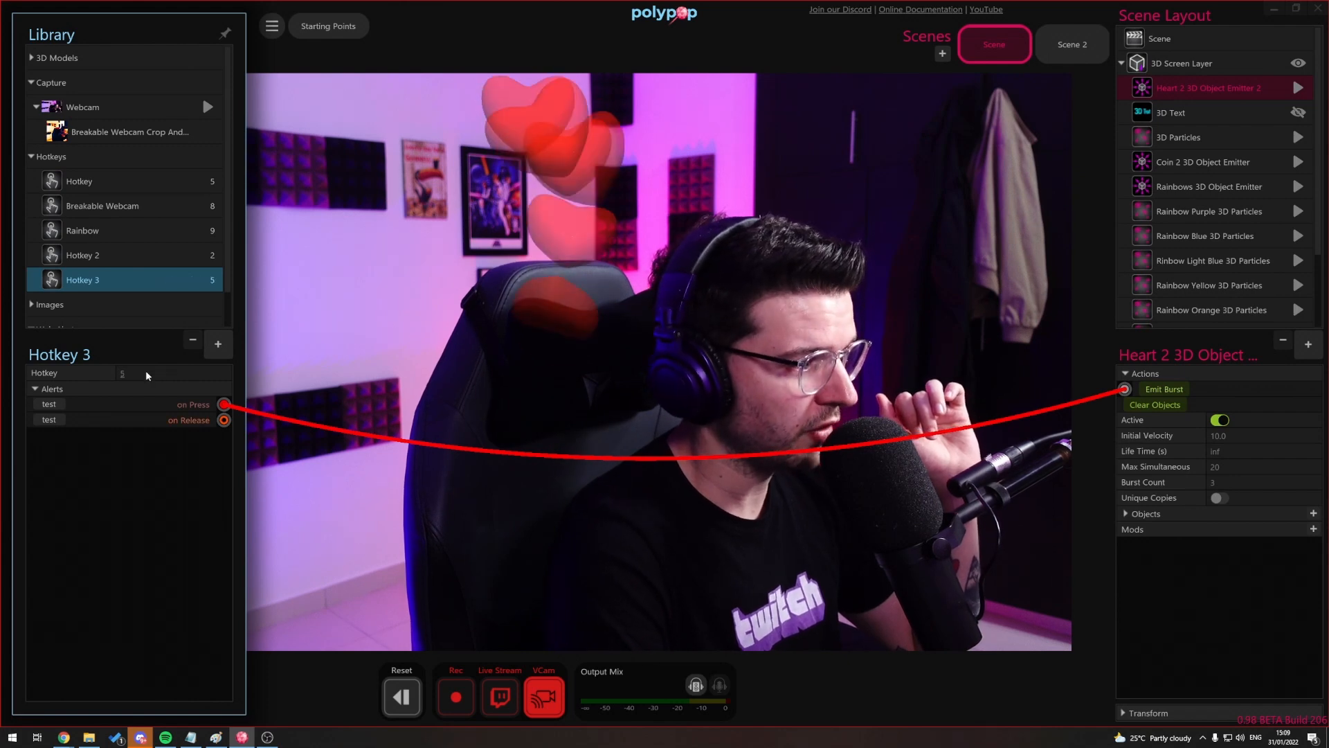
key("5")
key("5")
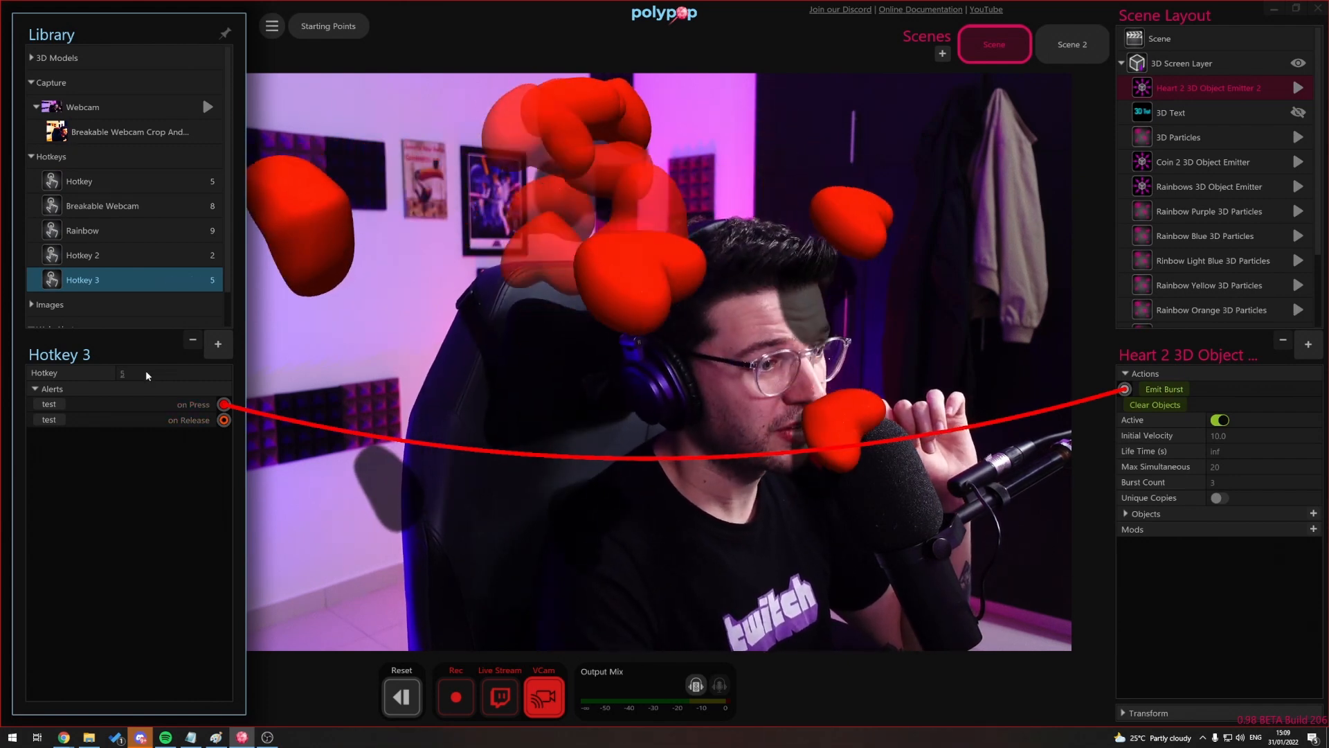
key("5")
key("5")
key("5")
key("5")
Step: Close the library and adjust the heart emitter's Life Time
left_click(505, 289)
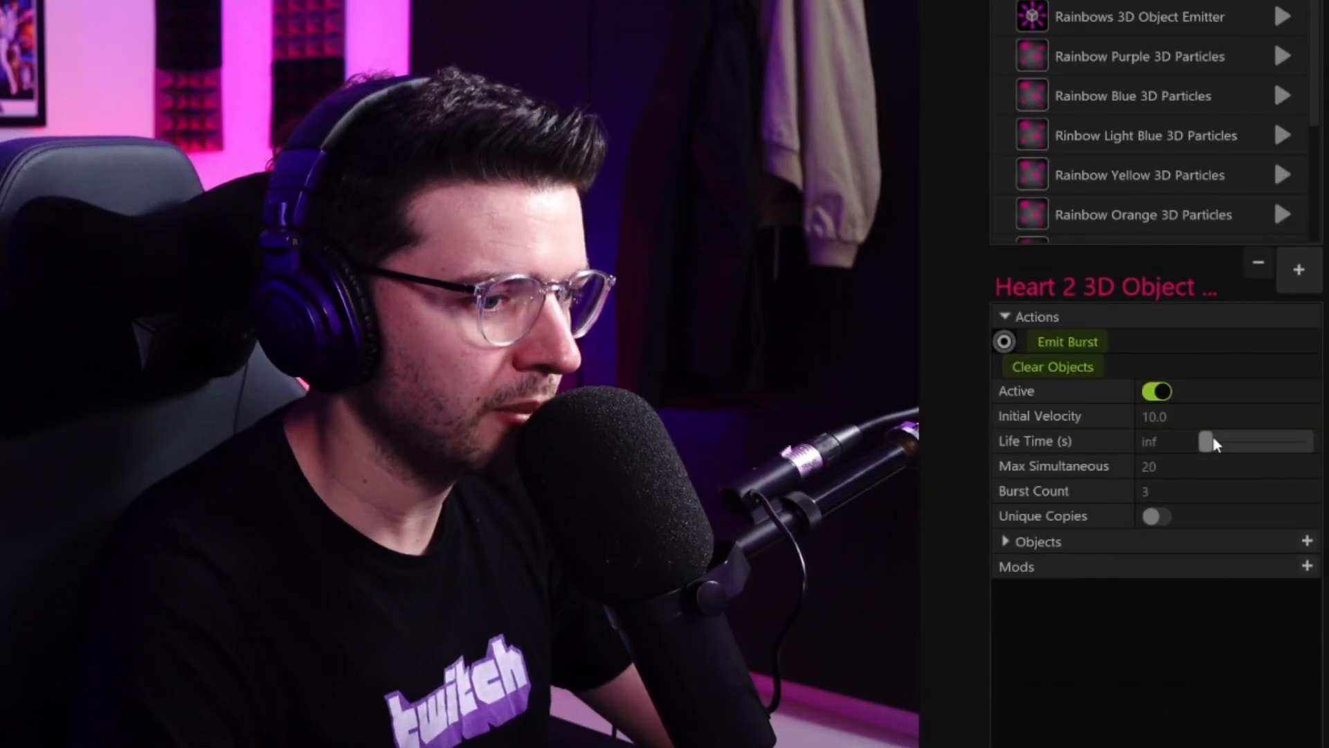
left_click_drag(1253, 450, 1252, 451)
left_click_drag(1224, 444, 1236, 439)
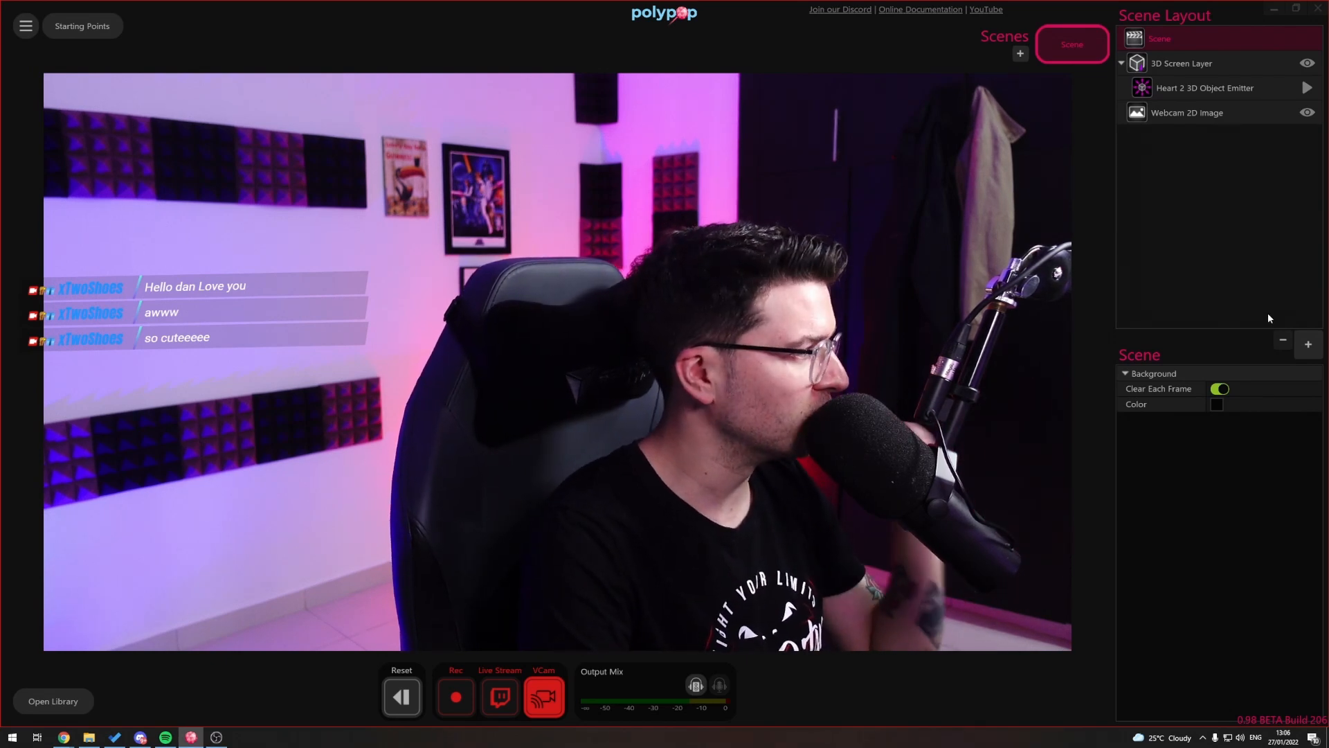
Step: Add the Breakable Webcam preset from the hotkey presets to the scene
left_click(1309, 344)
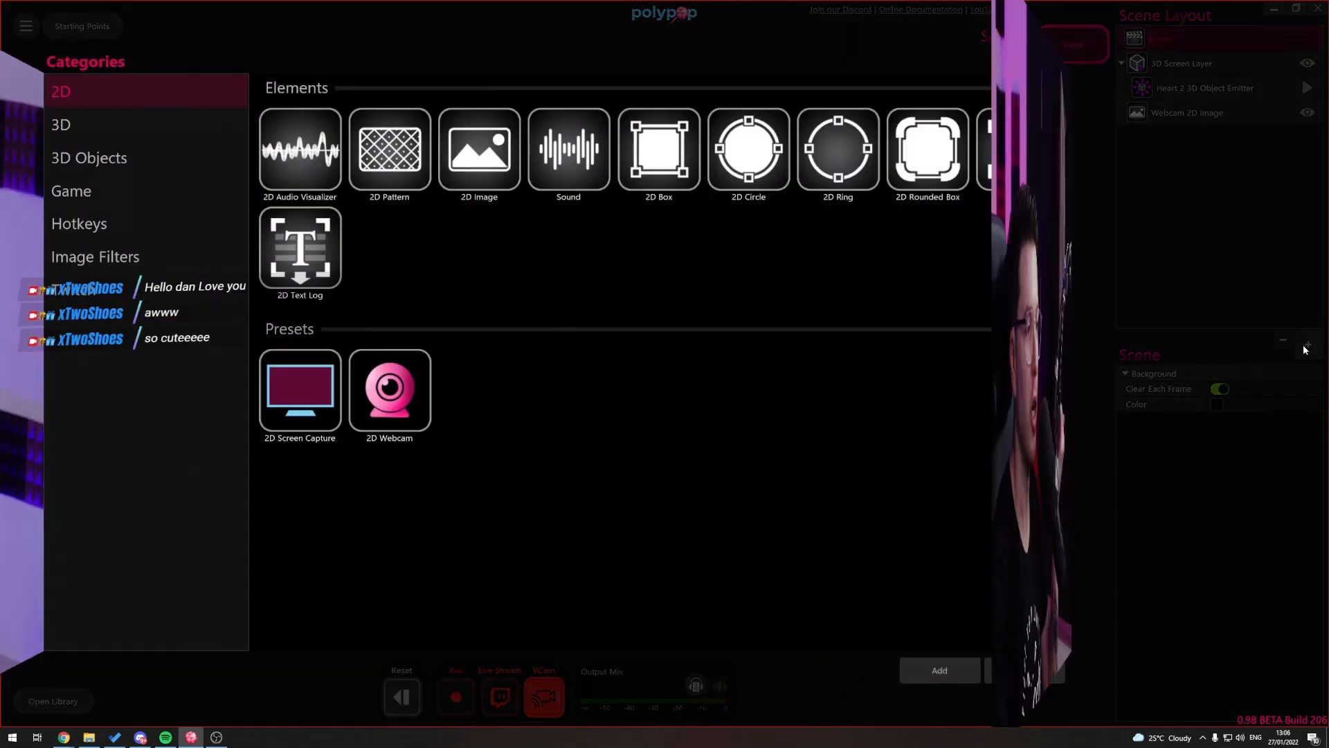
left_click(117, 225)
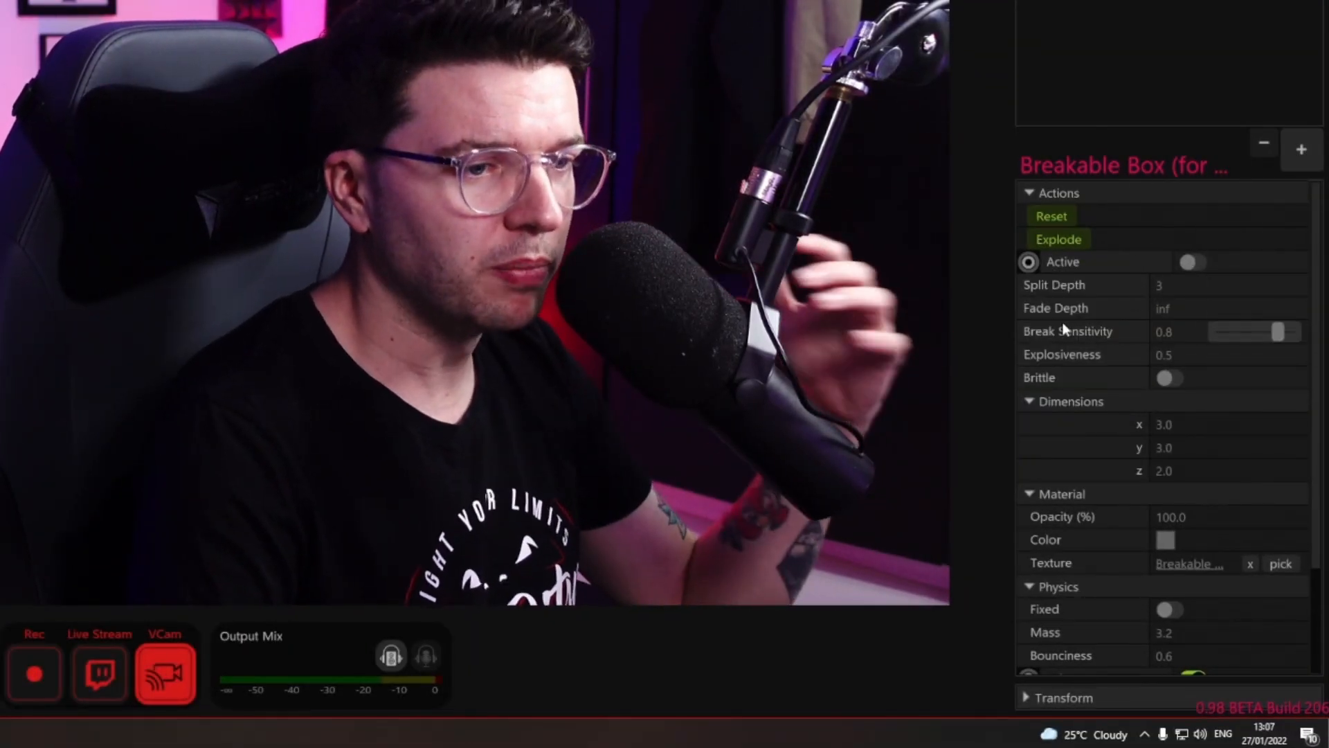
Step: Examine the Breakable Box's dimension, material and physics properties and its available mods
scroll(1115, 303, "down", 4)
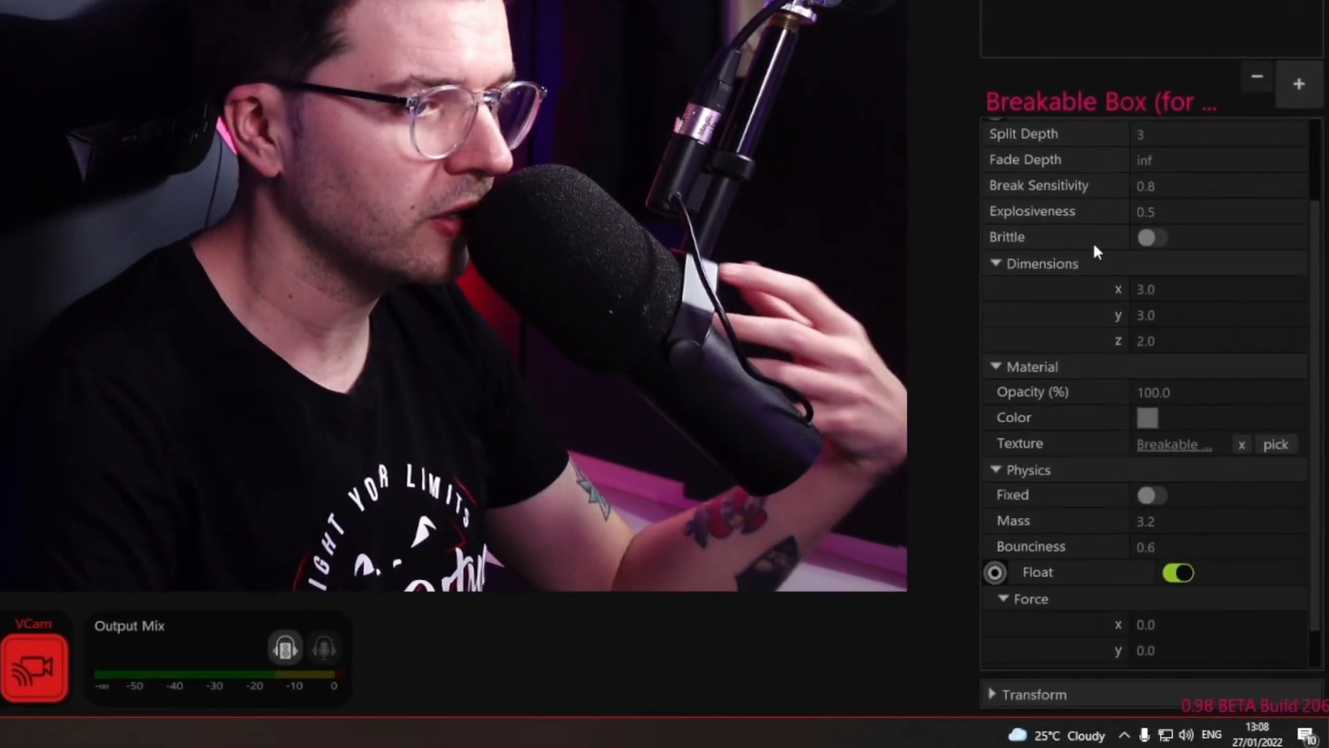
scroll(1130, 351, "down", 1)
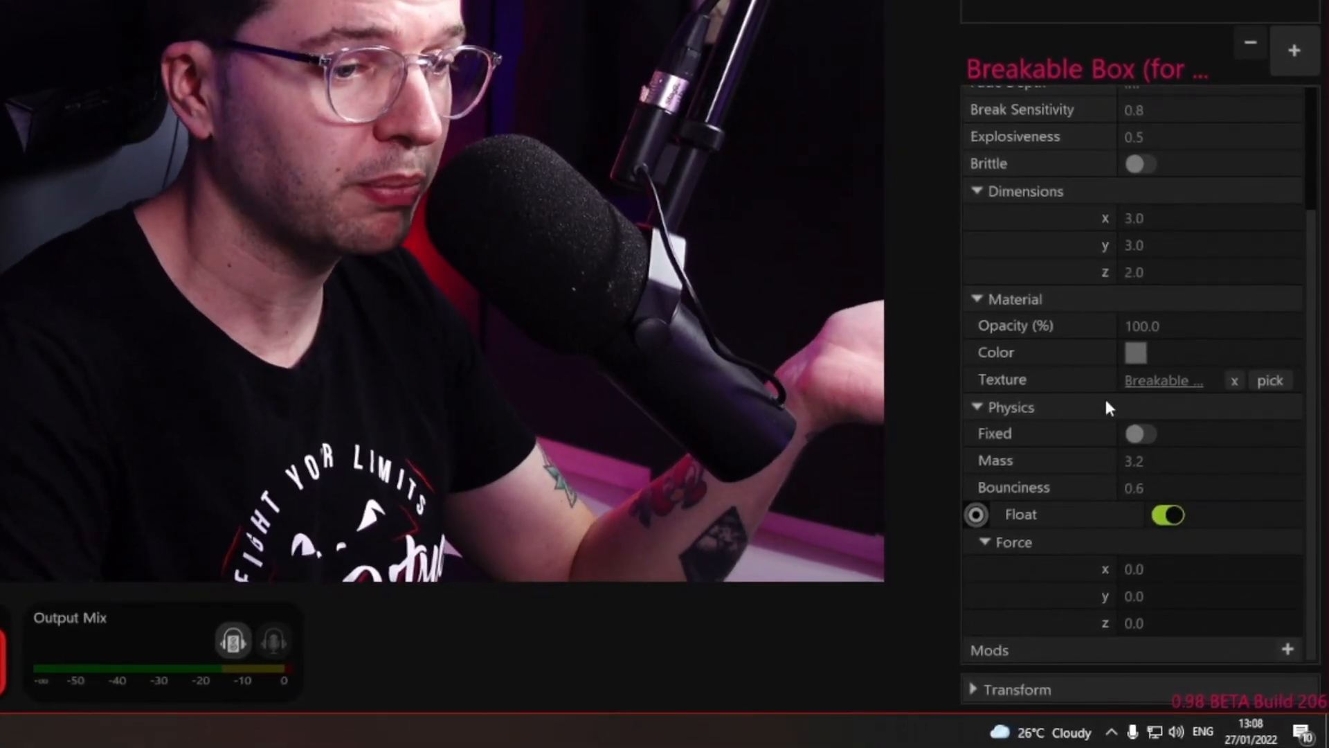
mouse_move(1159, 463)
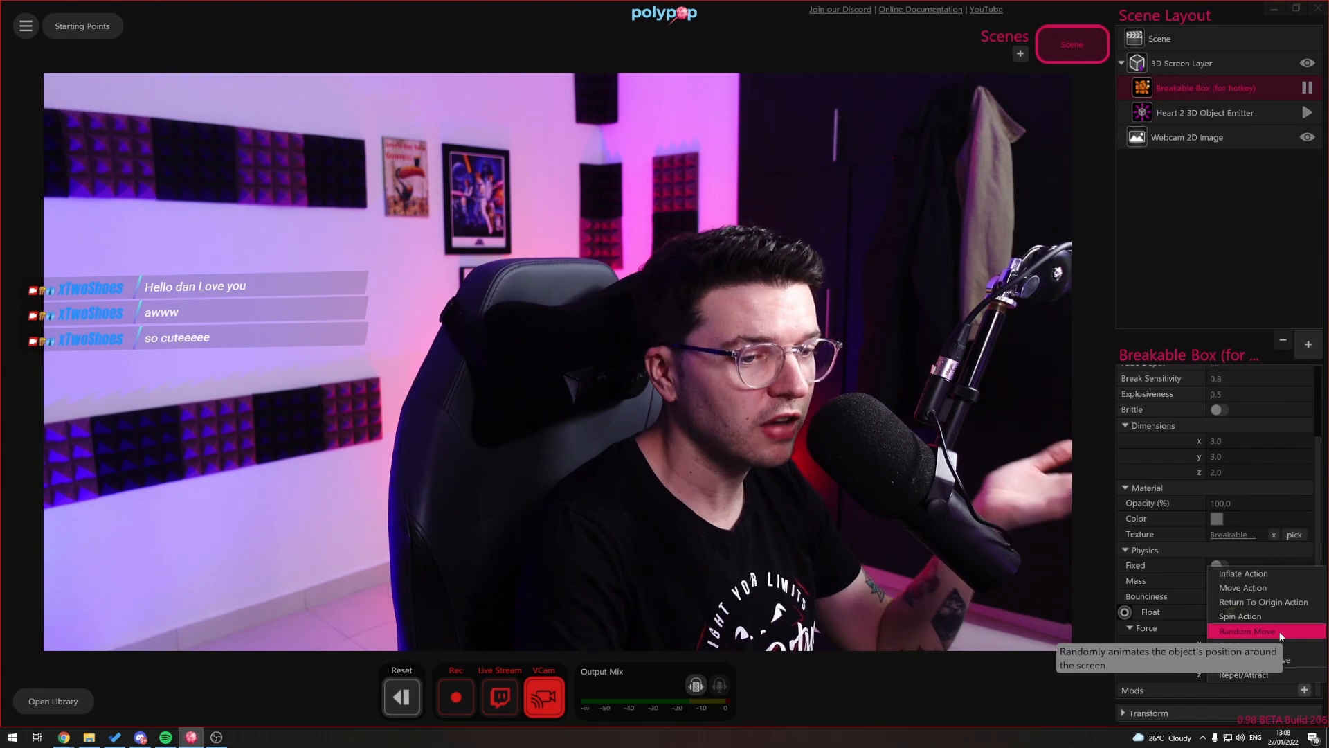
left_click(1249, 247)
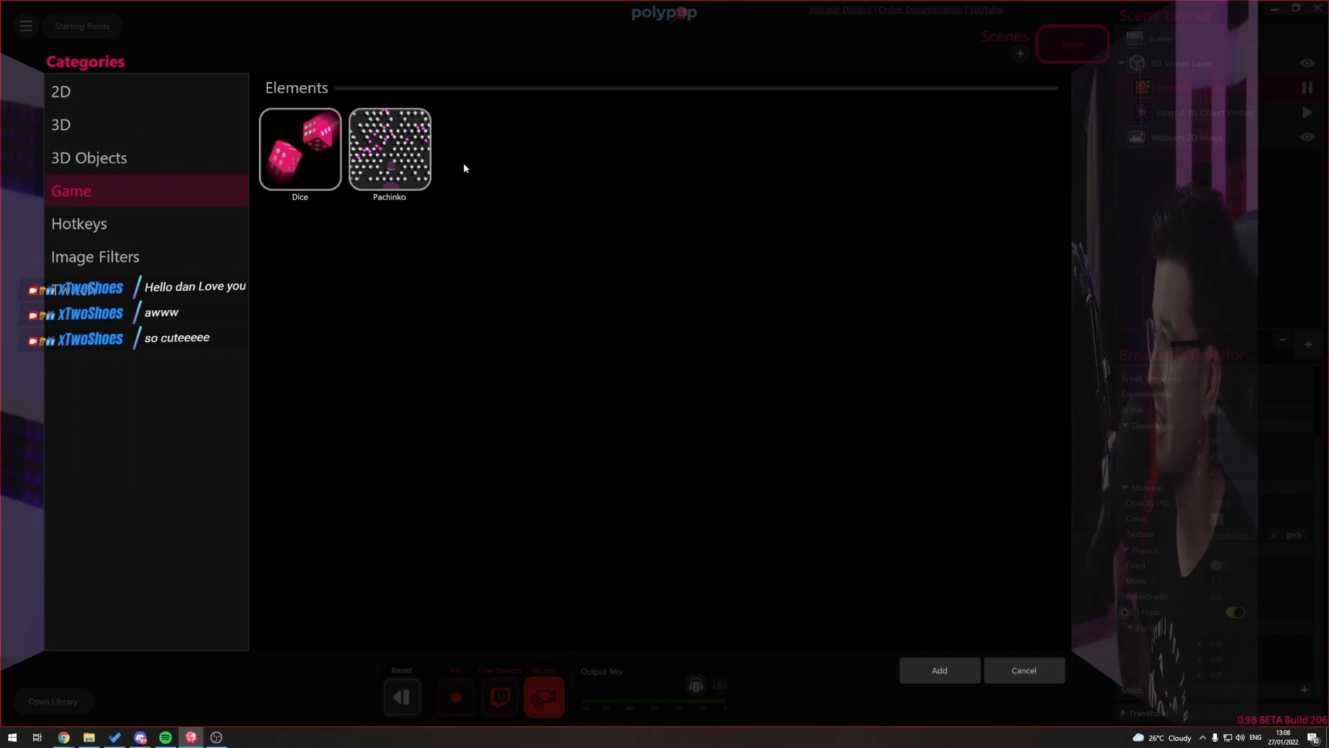
Step: Add the Rainbows preset from the hotkey presets to the scene and assign the 9 key to it
left_click(100, 116)
left_click(99, 94)
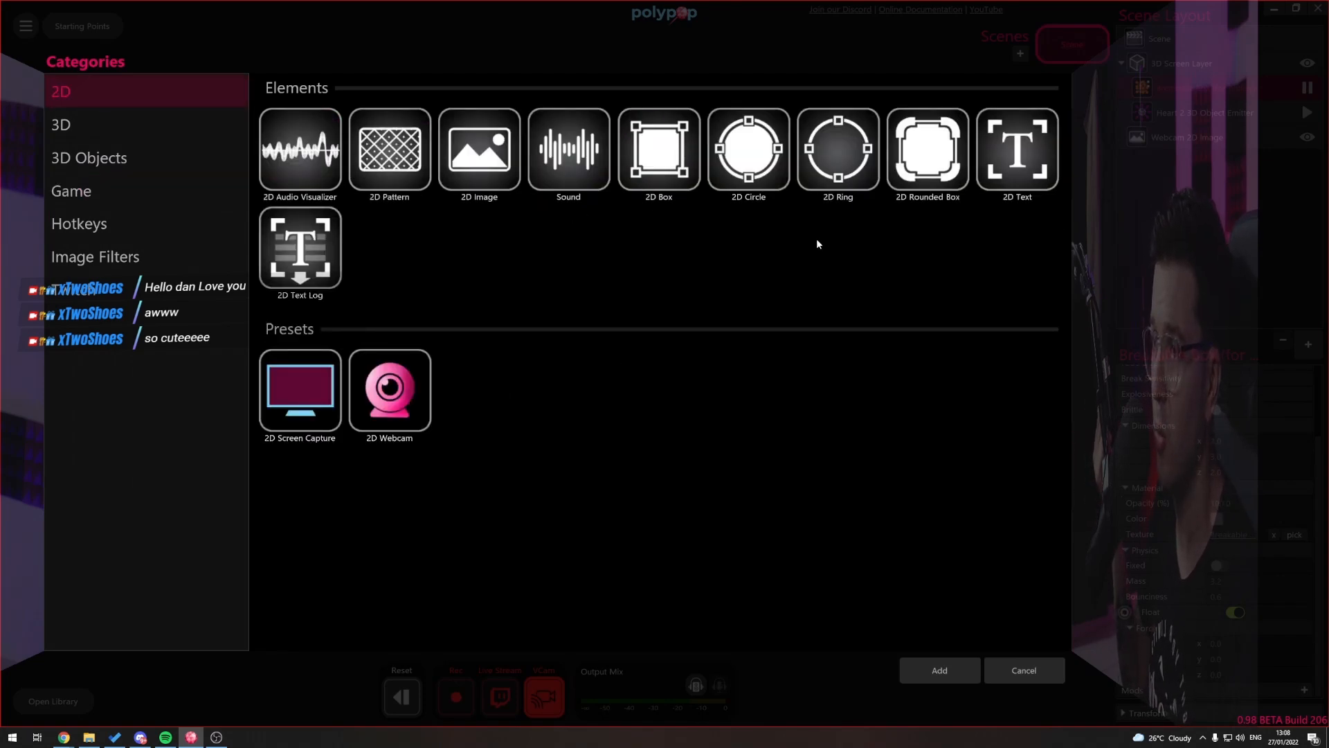
left_click(103, 158)
left_click(168, 189)
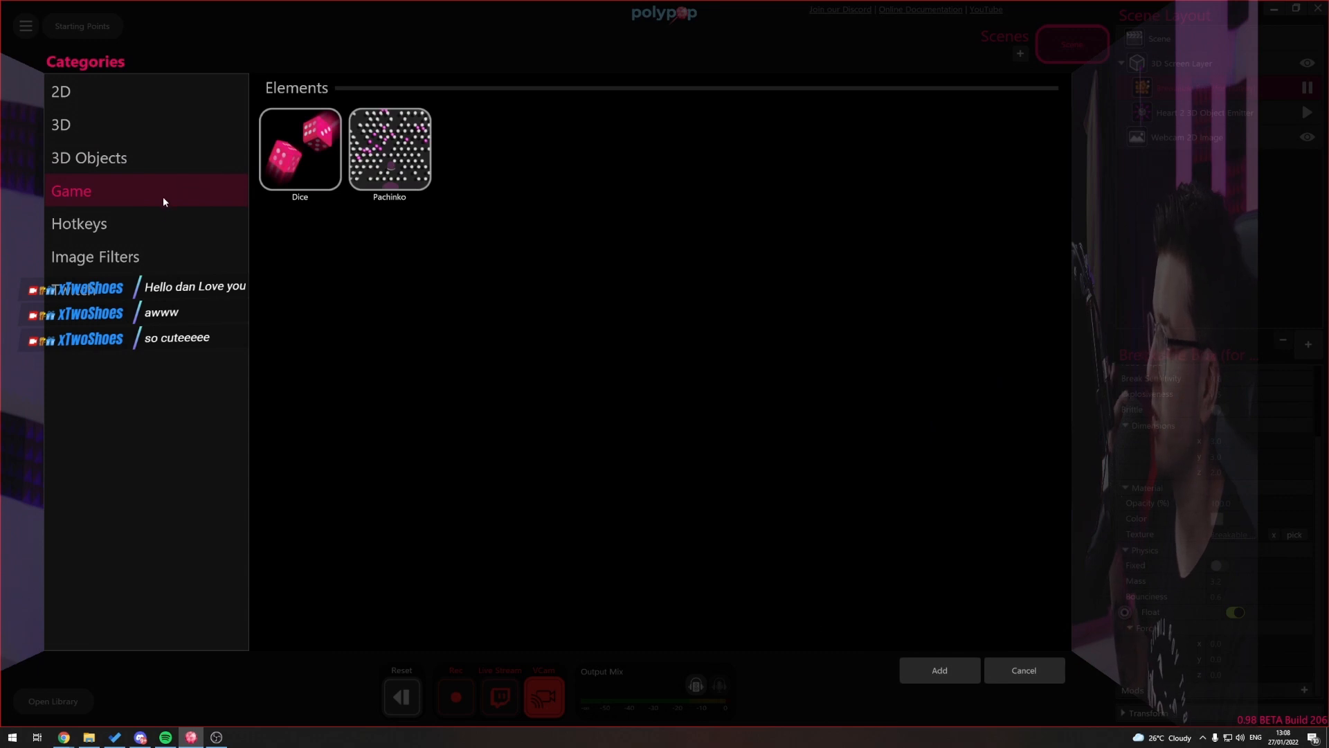
left_click(158, 222)
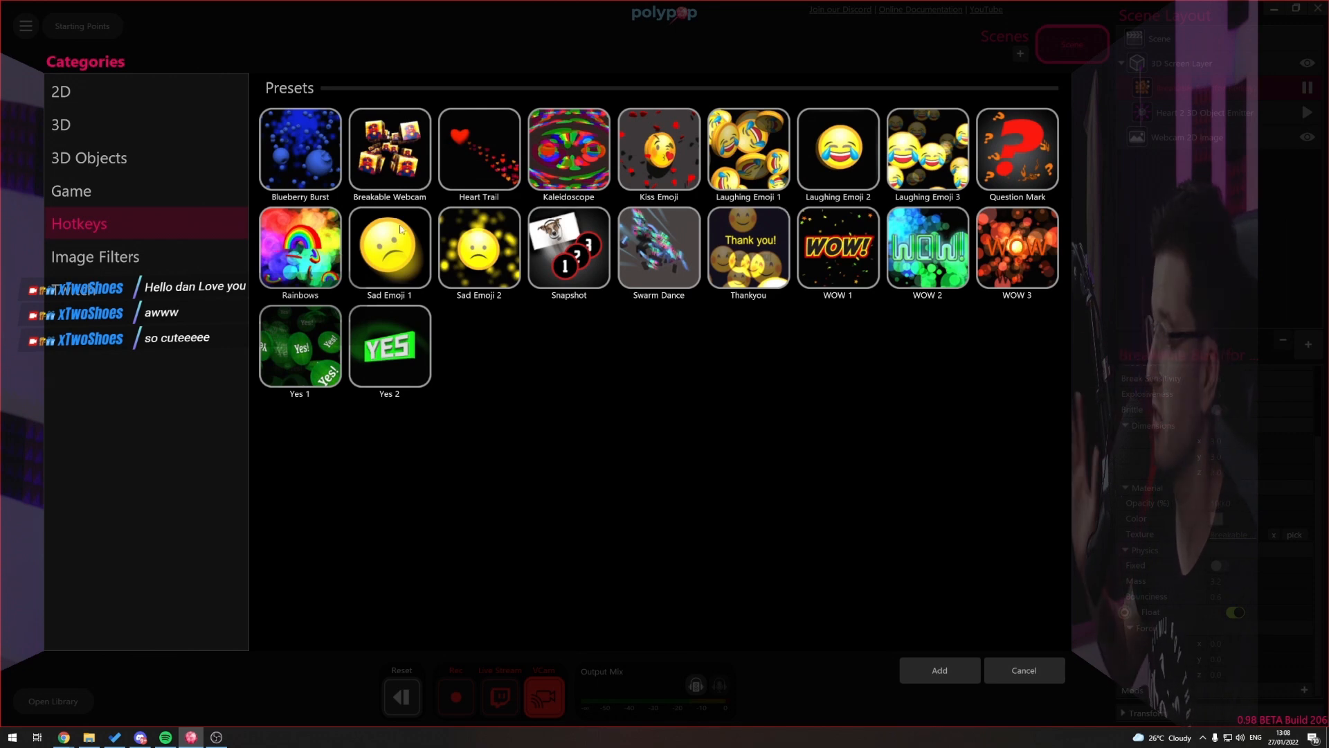
left_click(939, 672)
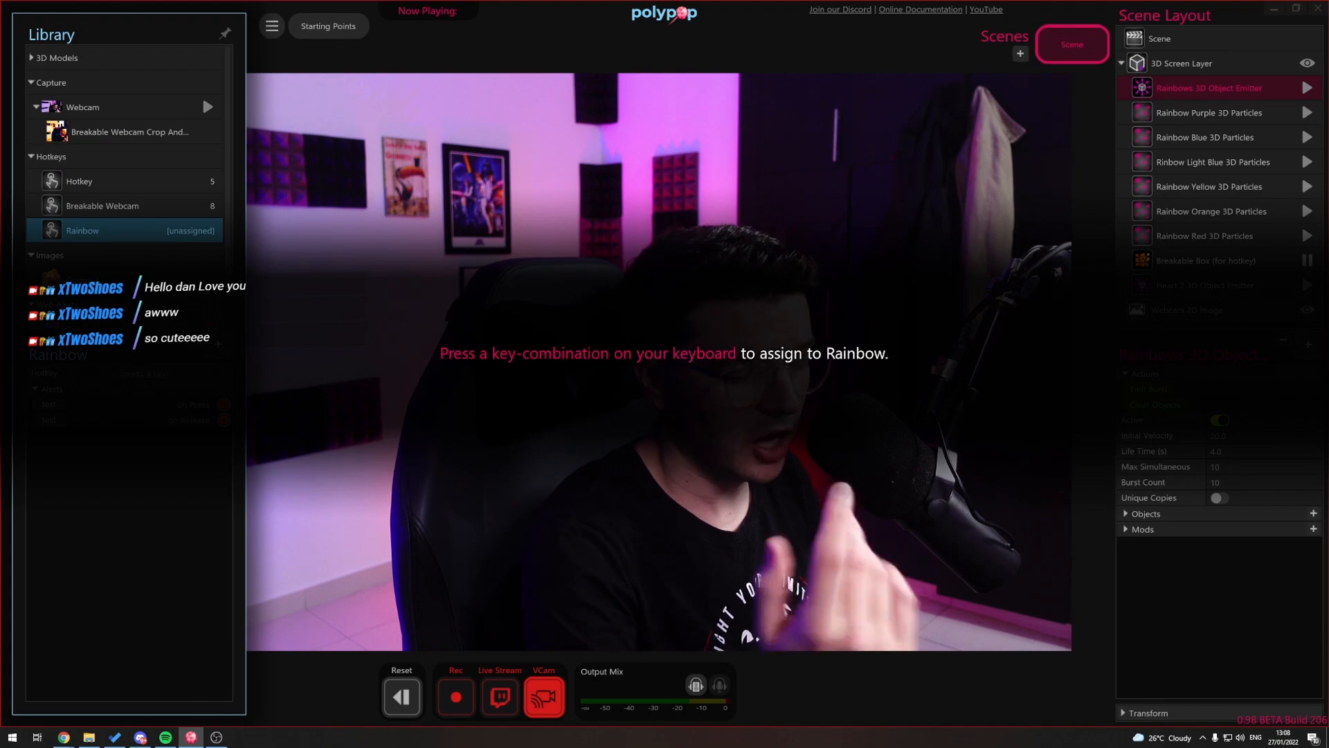
key("9")
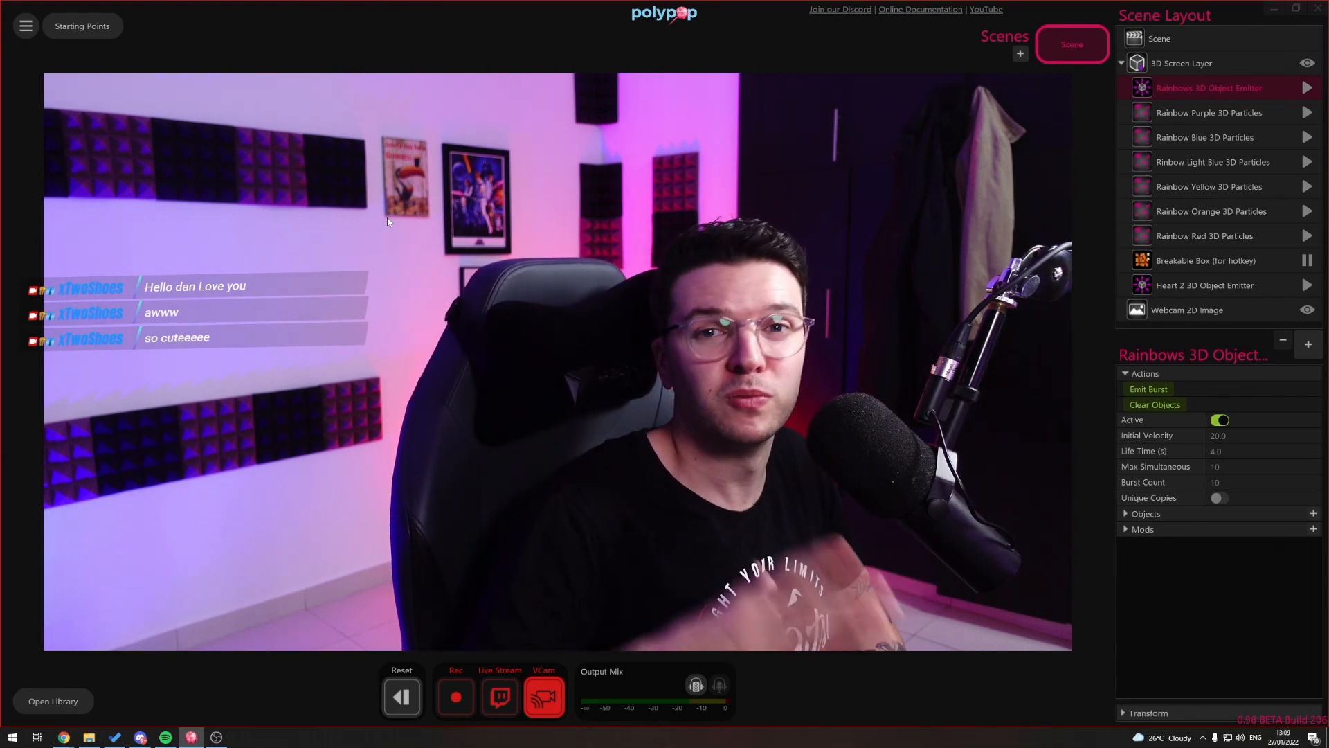
Step: Add the Coin 2 preset from the 3D object presets to the scene as a 3D Object Emitter
left_click(1309, 344)
left_click(123, 123)
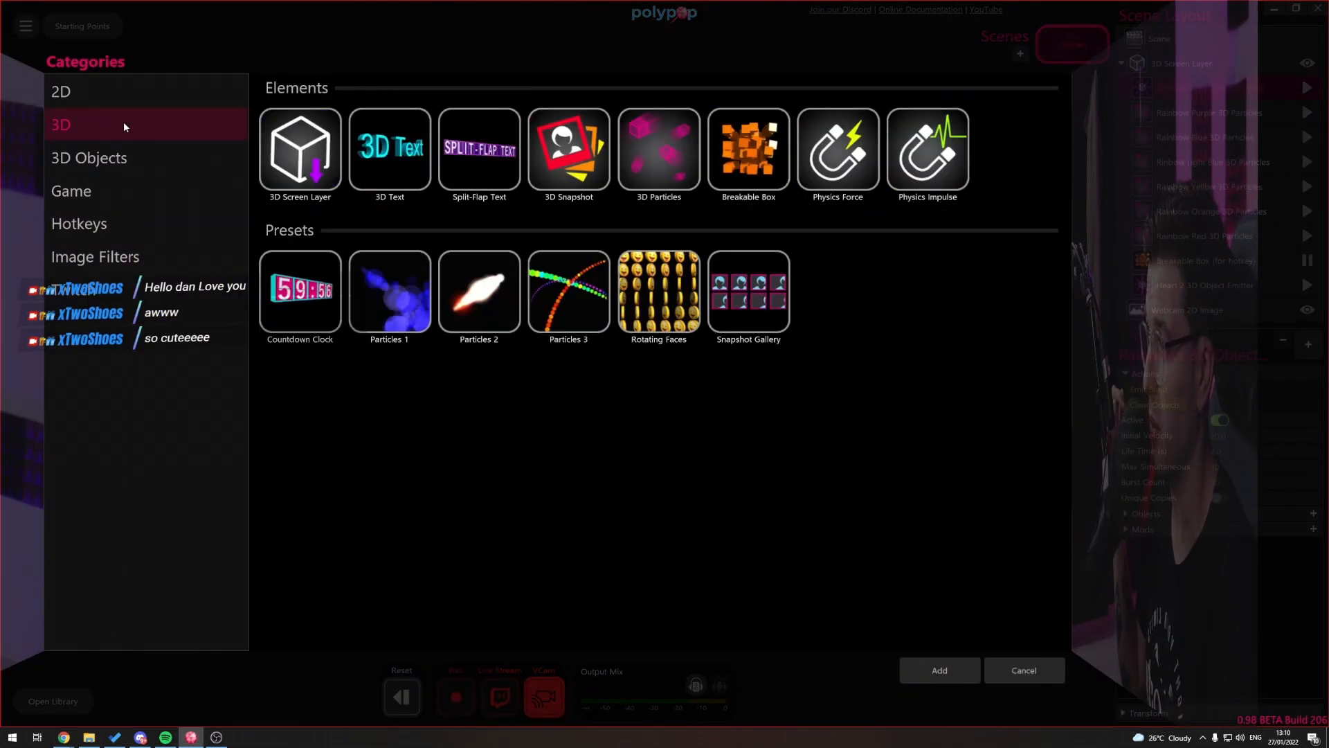
left_click(145, 91)
left_click(146, 158)
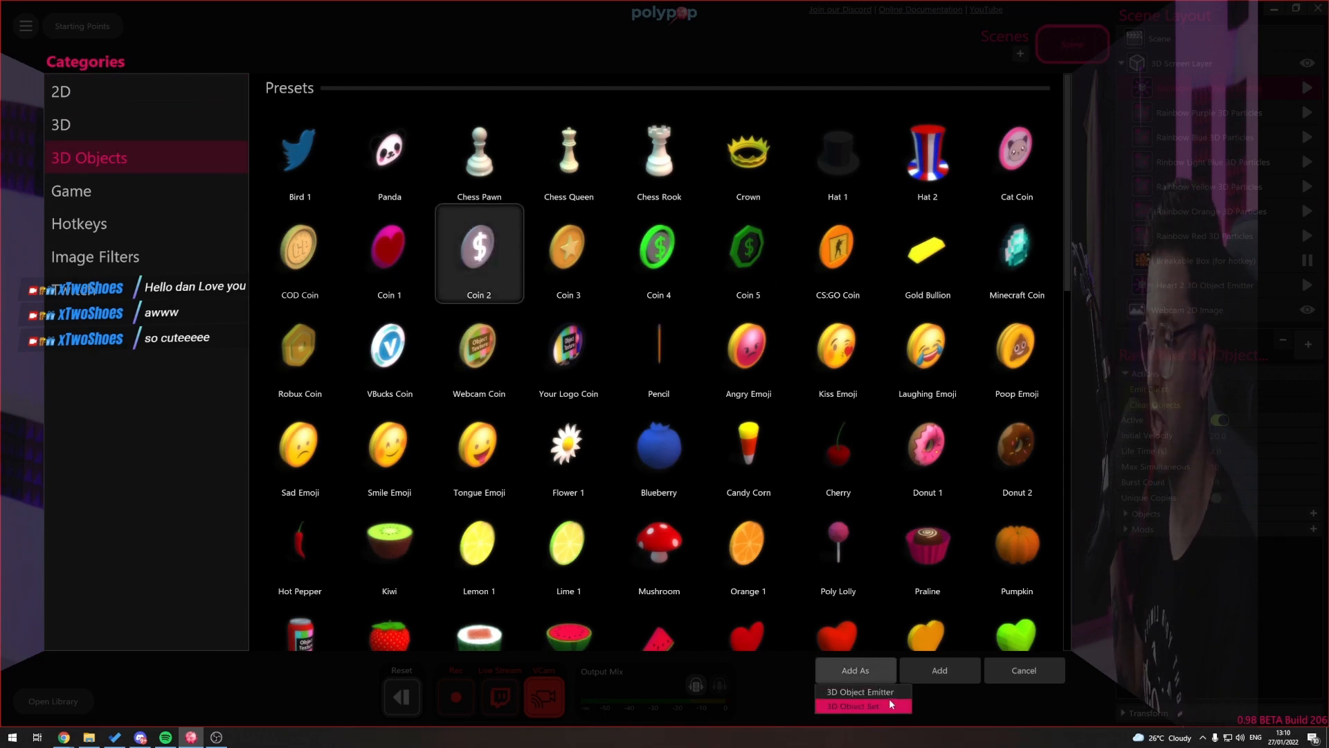
left_click(874, 690)
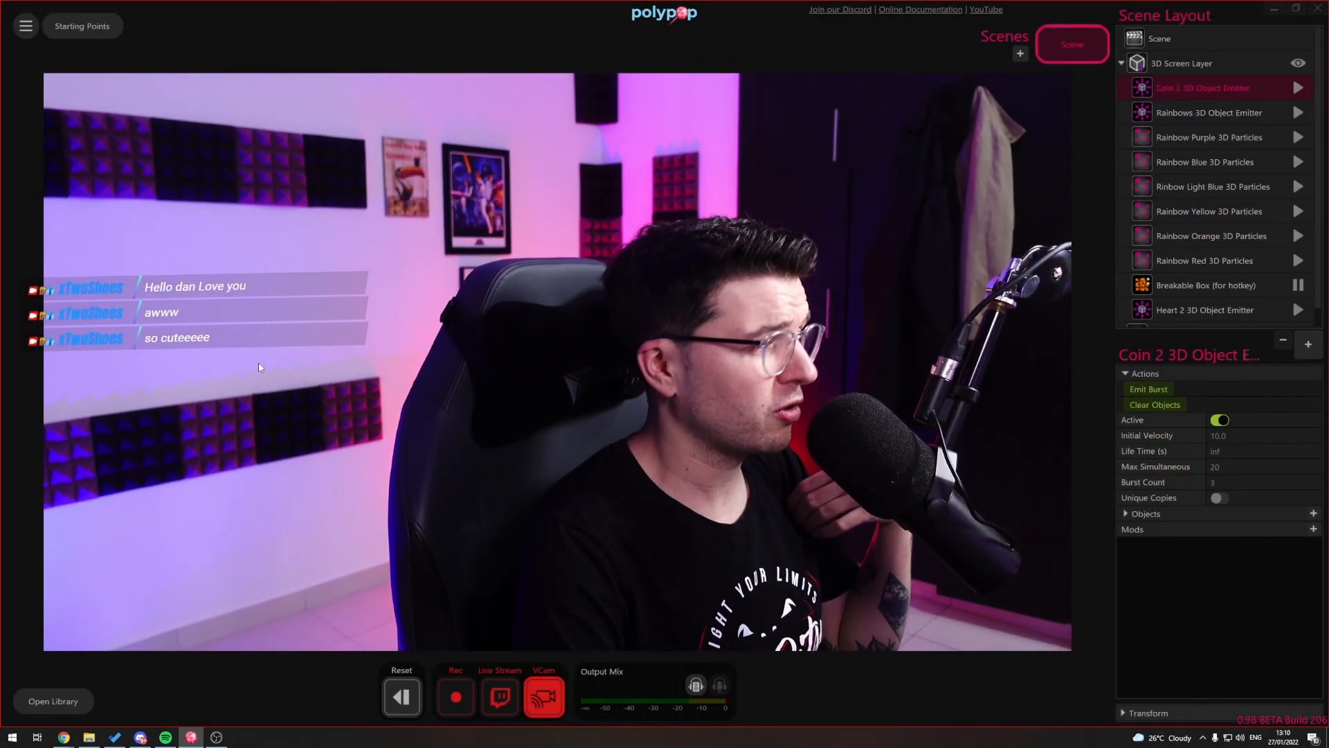
Step: Add a library hotkey assigned to the 2 key and link its on Press alert to the Coin 2 emitter's Emit Burst
left_click(53, 700)
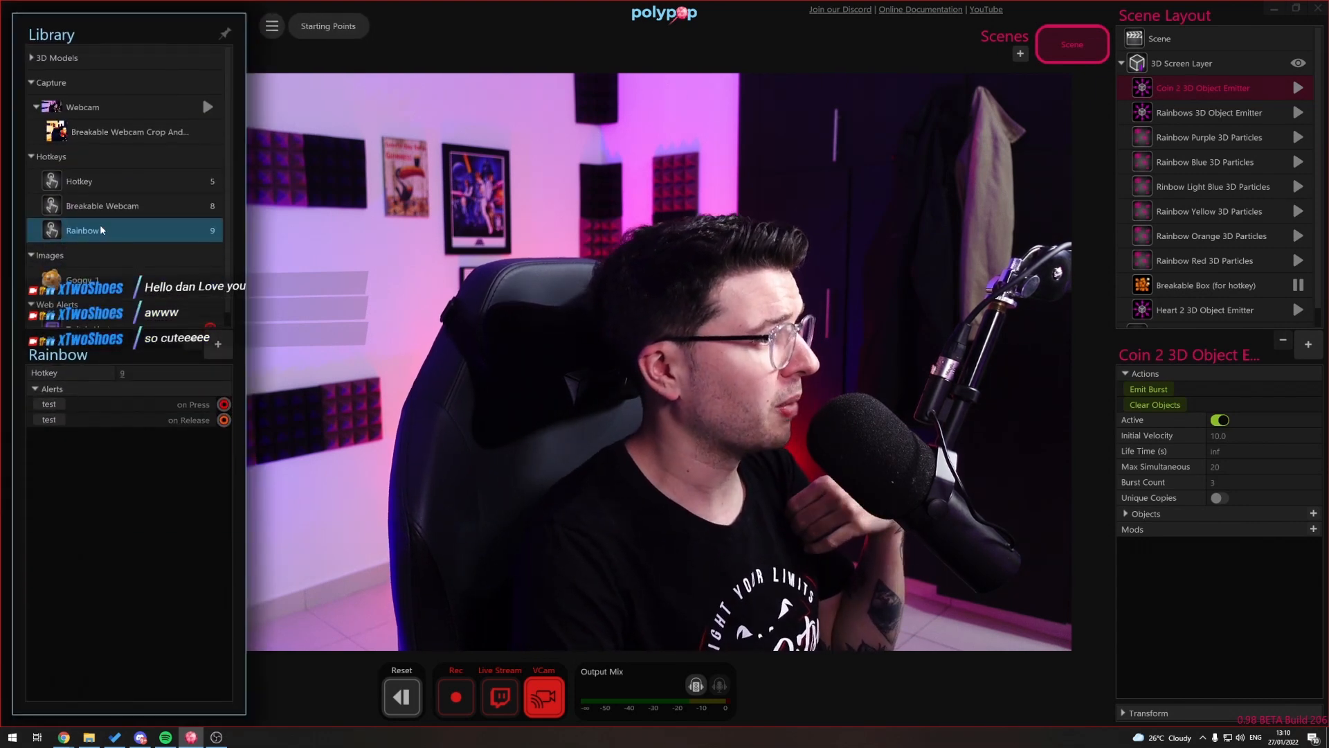
left_click(211, 157)
left_click(146, 375)
key("2")
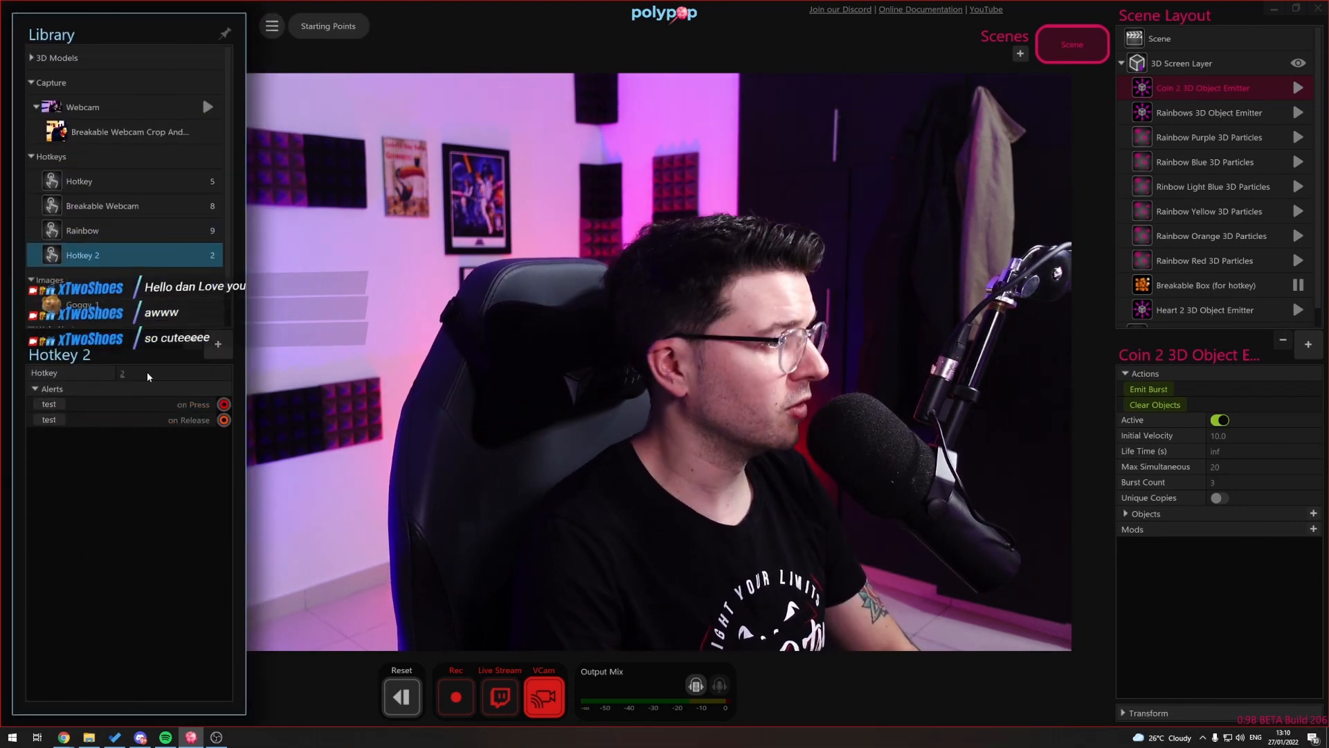
left_click_drag(225, 406, 1149, 390)
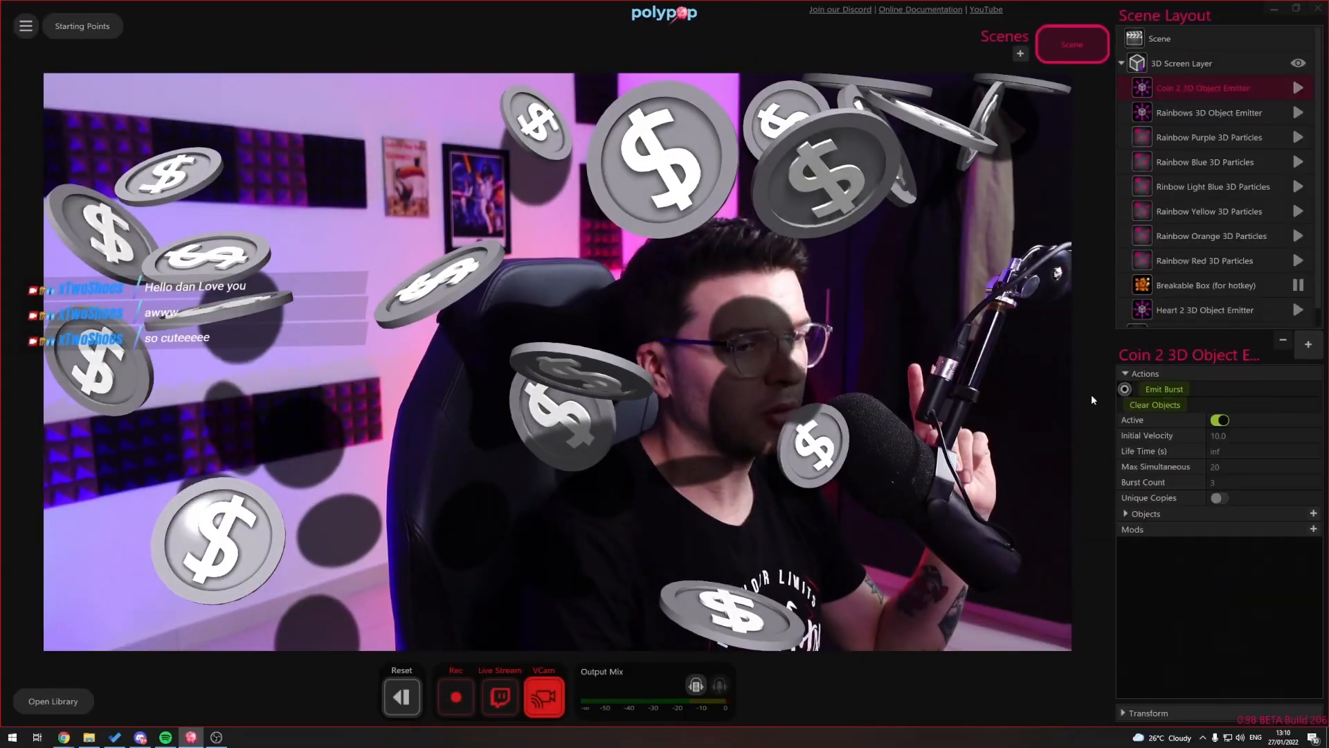
left_click(1157, 406)
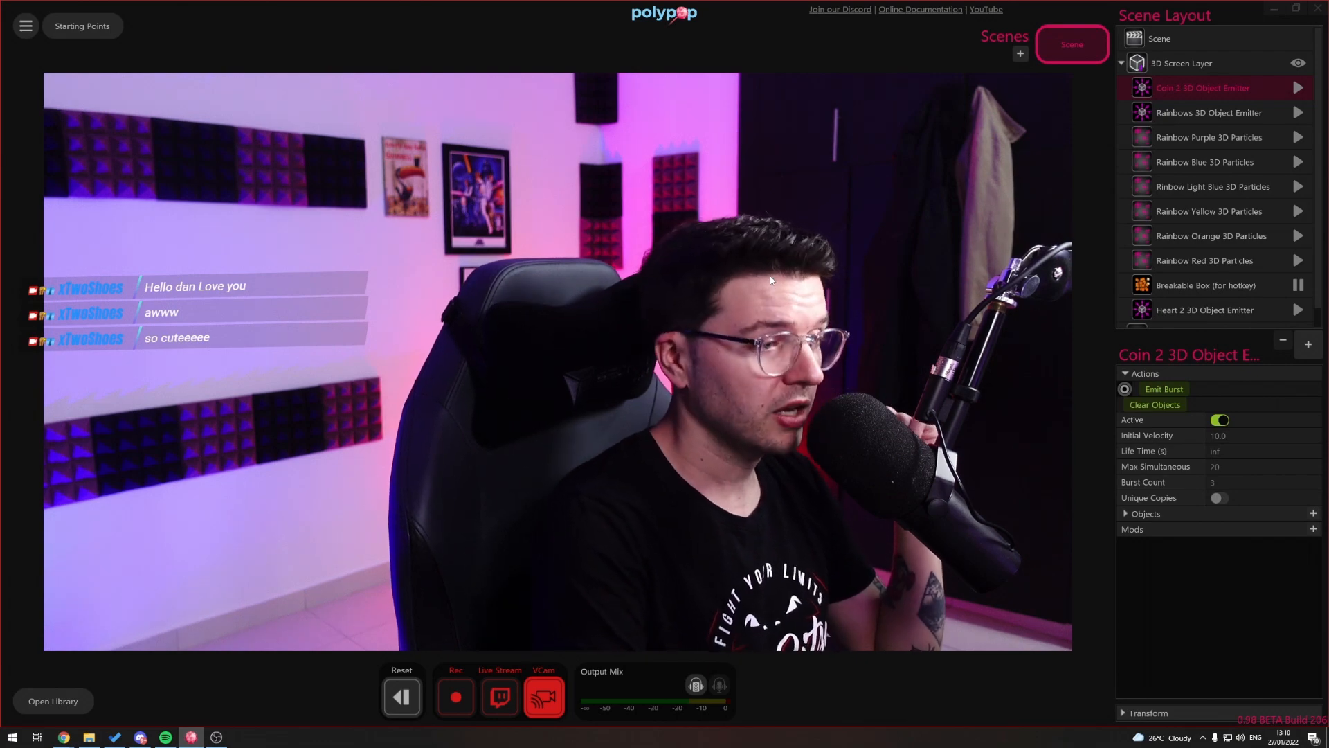
Step: Test the breakable webcam, coin, heart and rainbow hotkeys together, and clear the emitted coins
key("b")
key("c")
key("h")
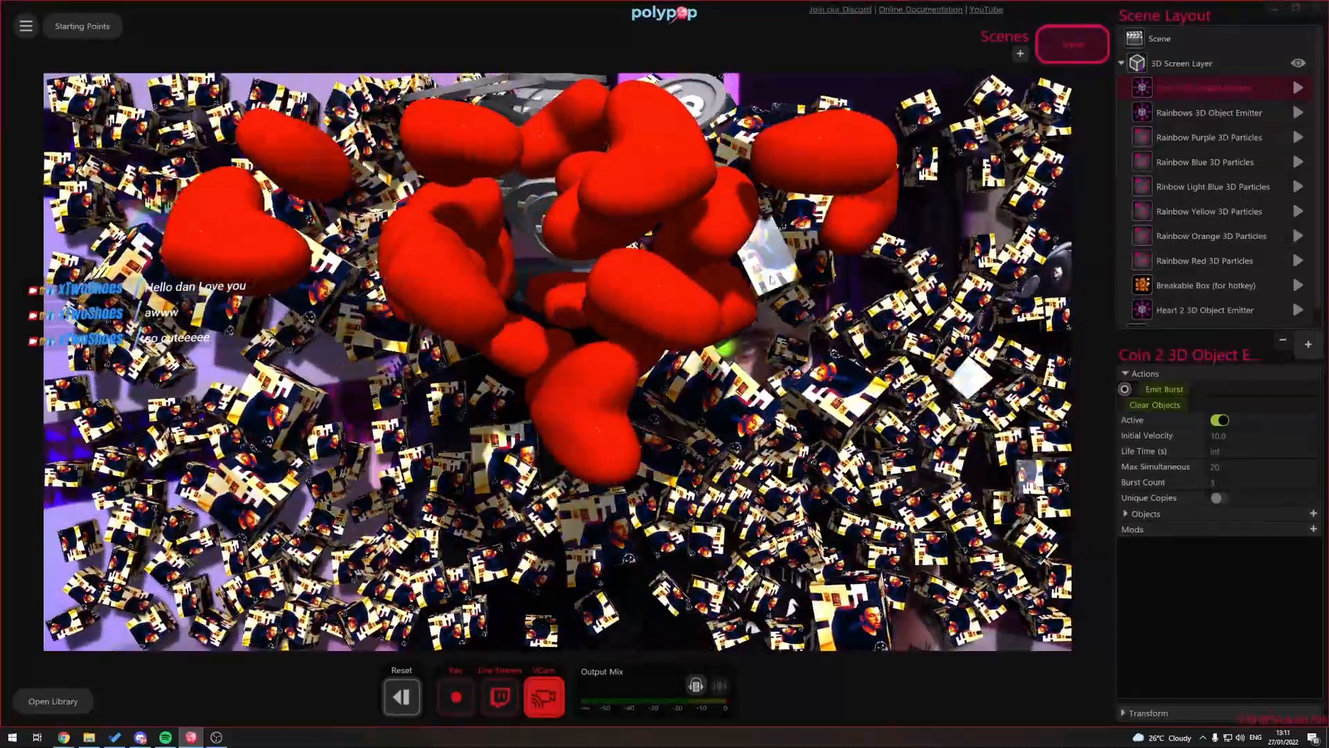
key("r")
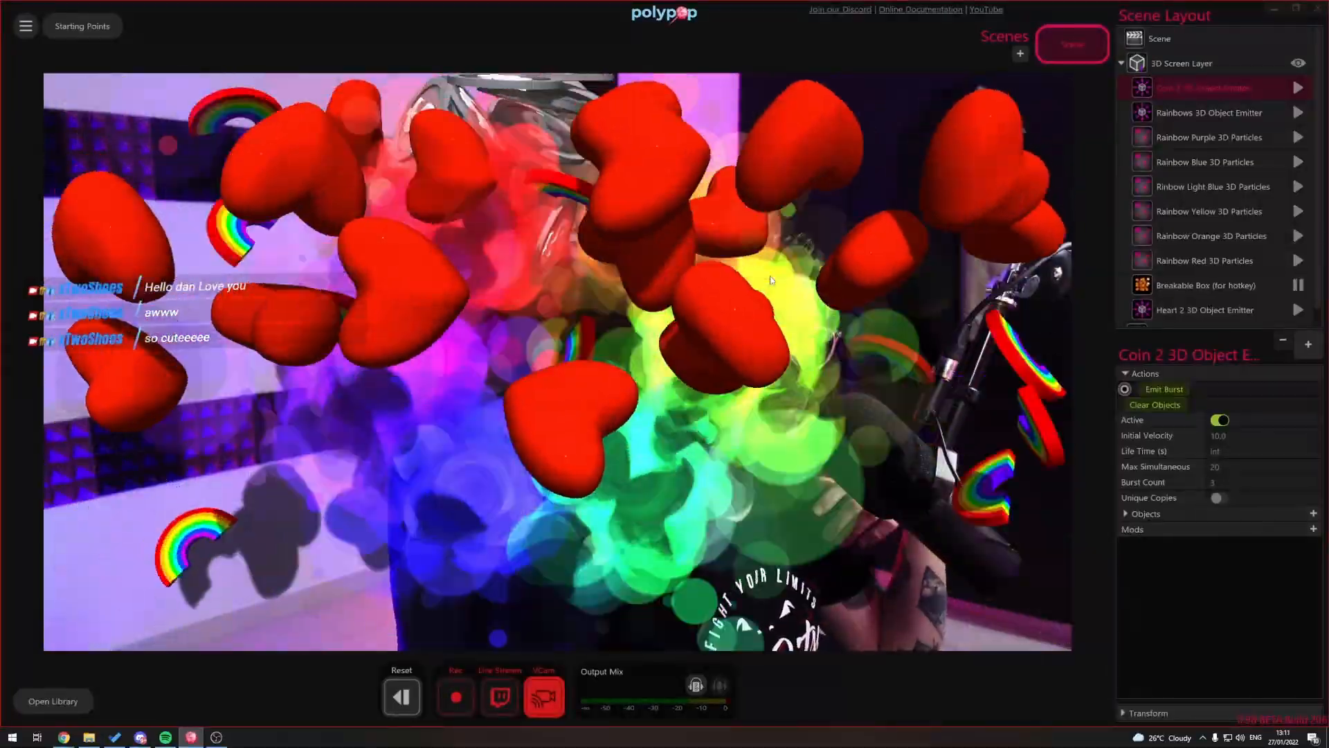
key("c")
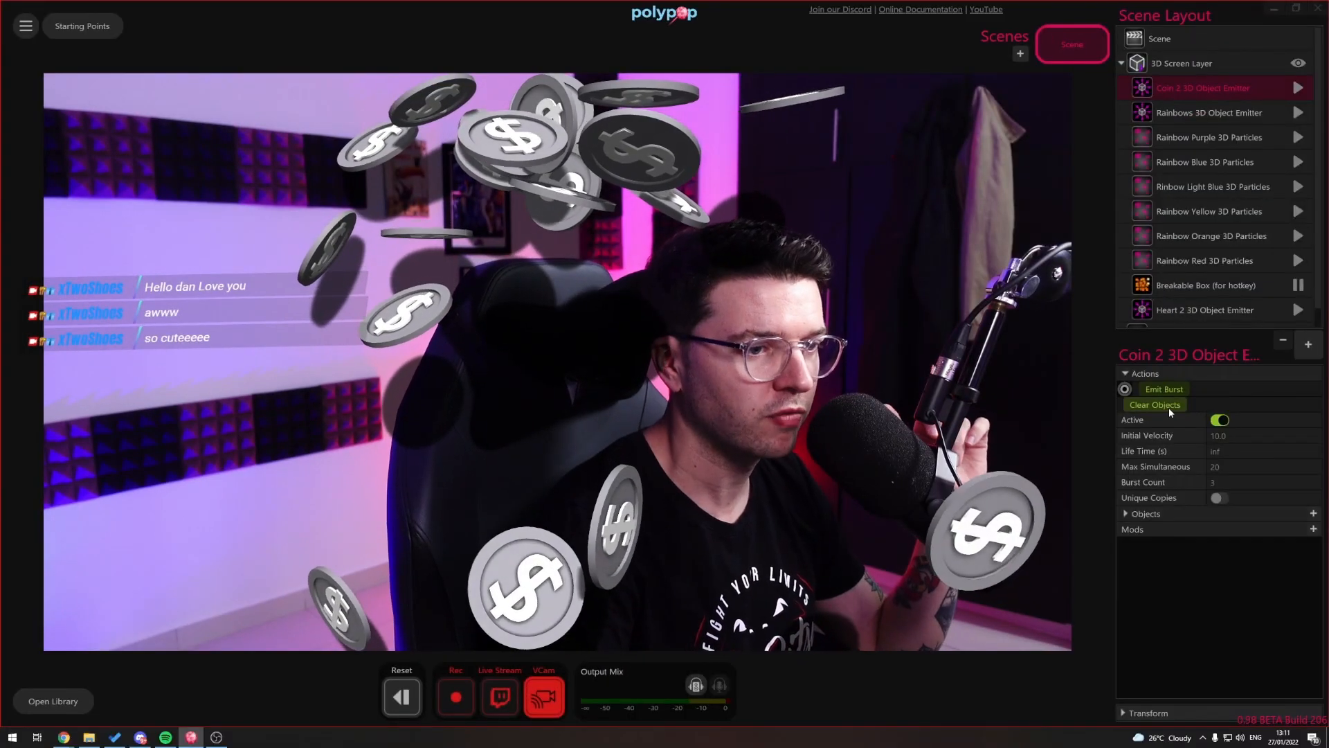
left_click(1161, 407)
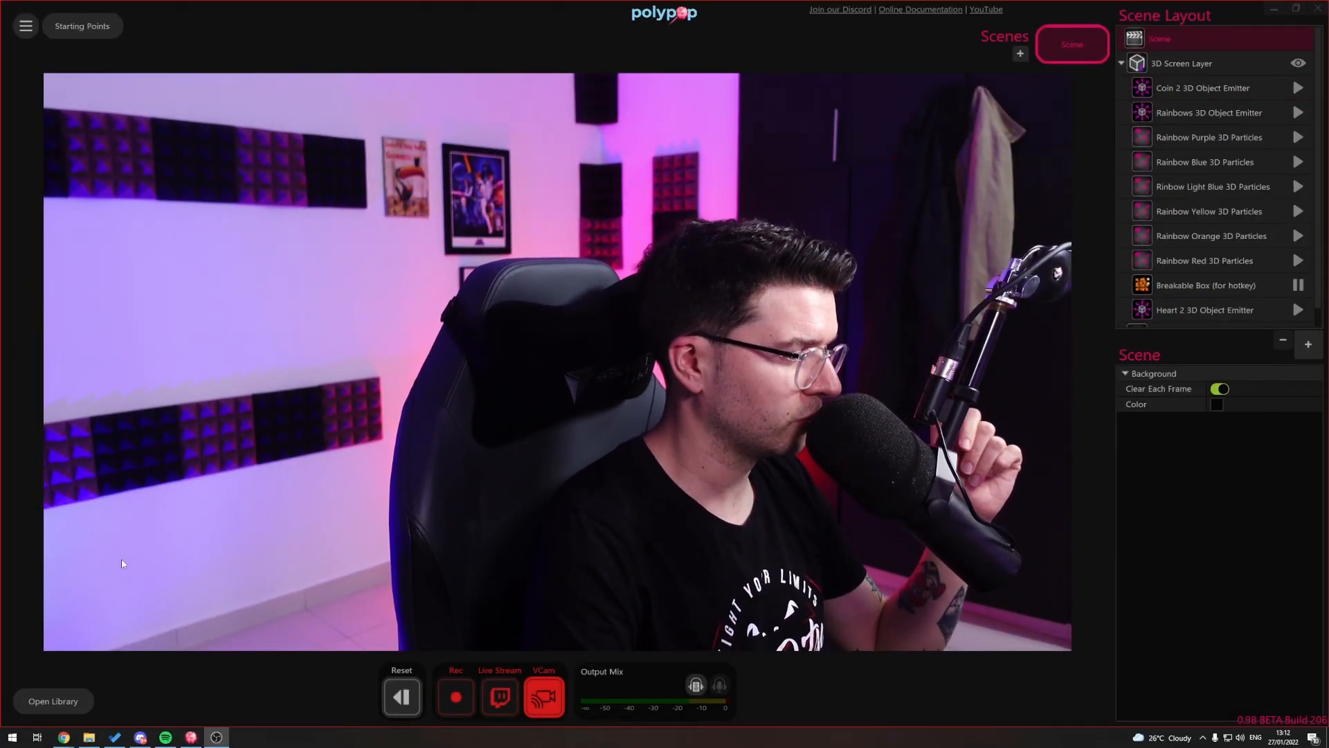
Step: Add Twitch Alerts to the library and set the bits Gain Amount to 300
left_click(43, 698)
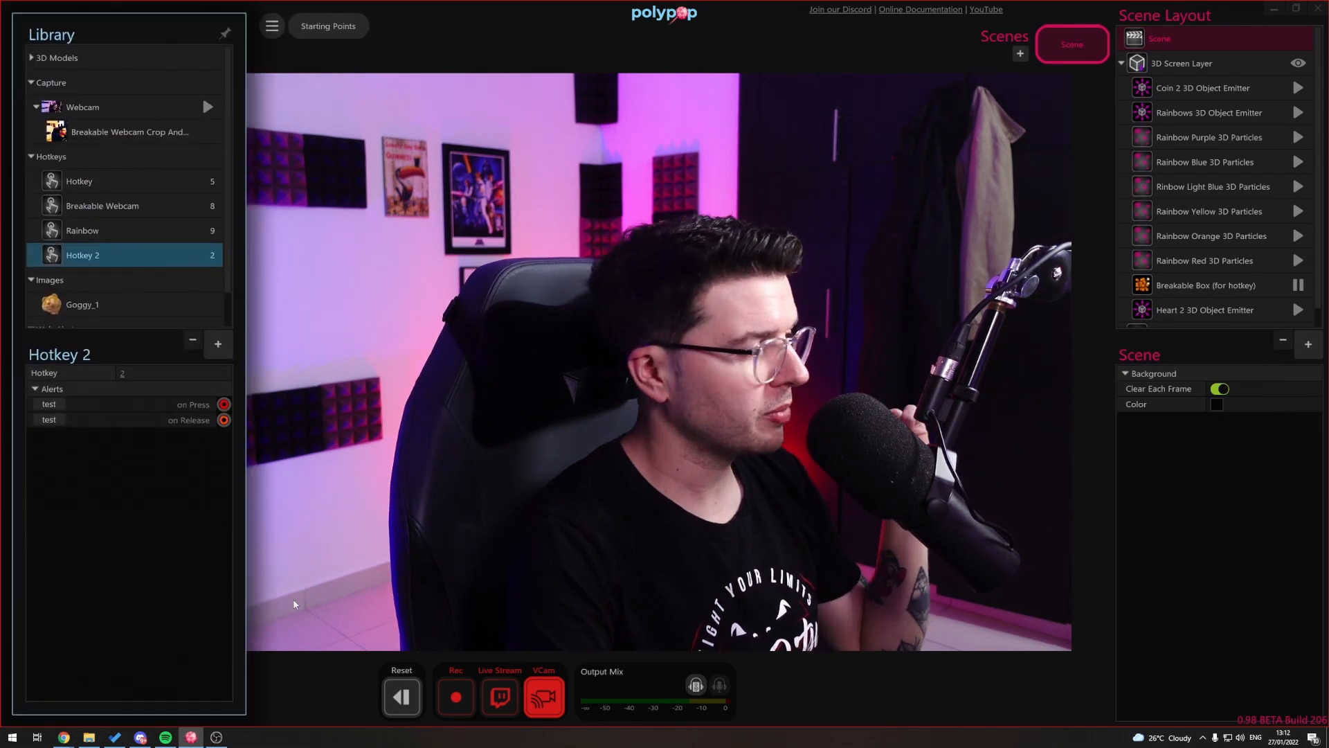
left_click(222, 350)
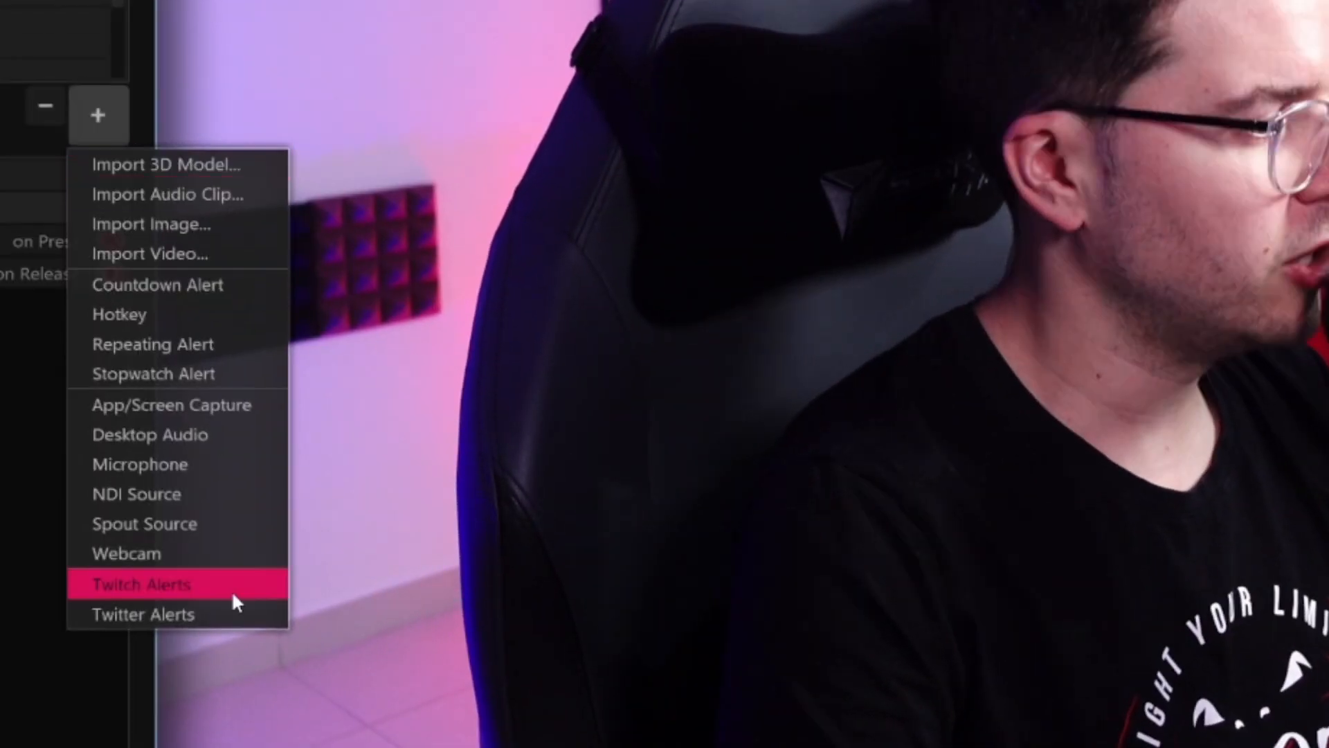
left_click(248, 589)
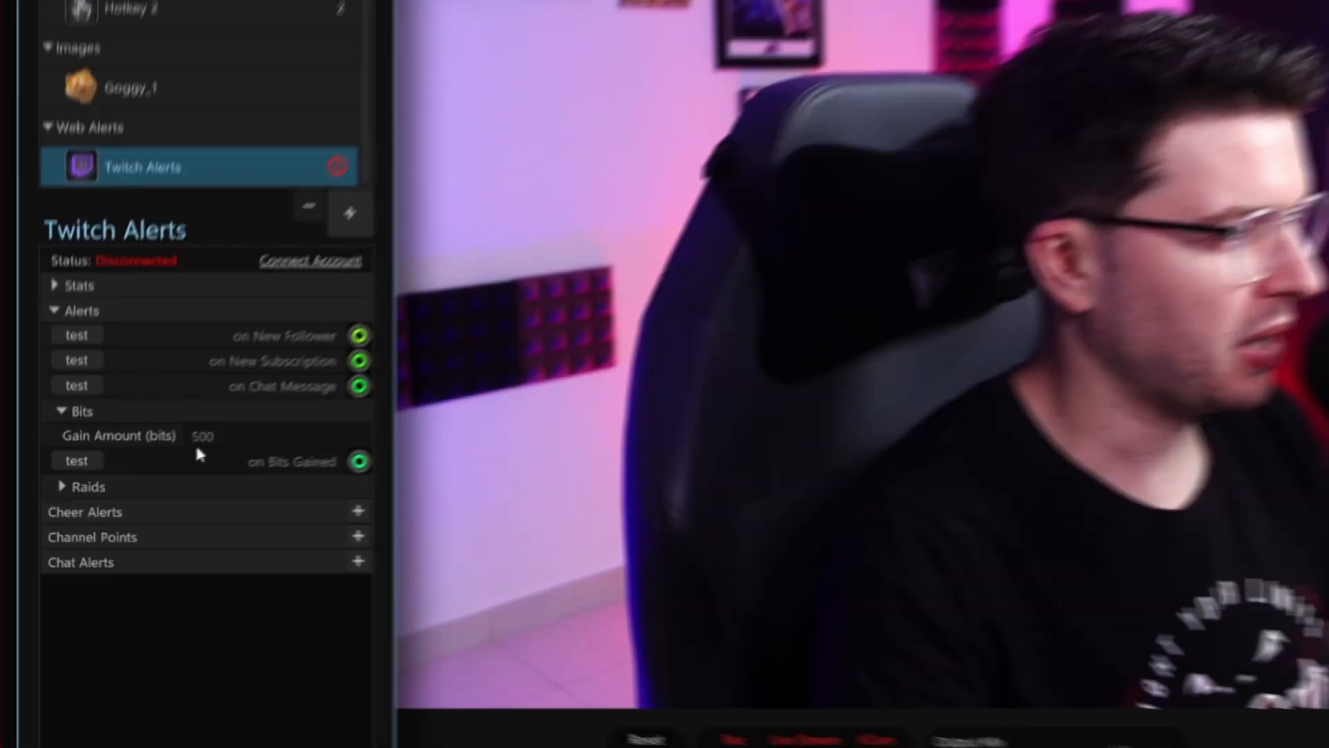
mouse_move(158, 486)
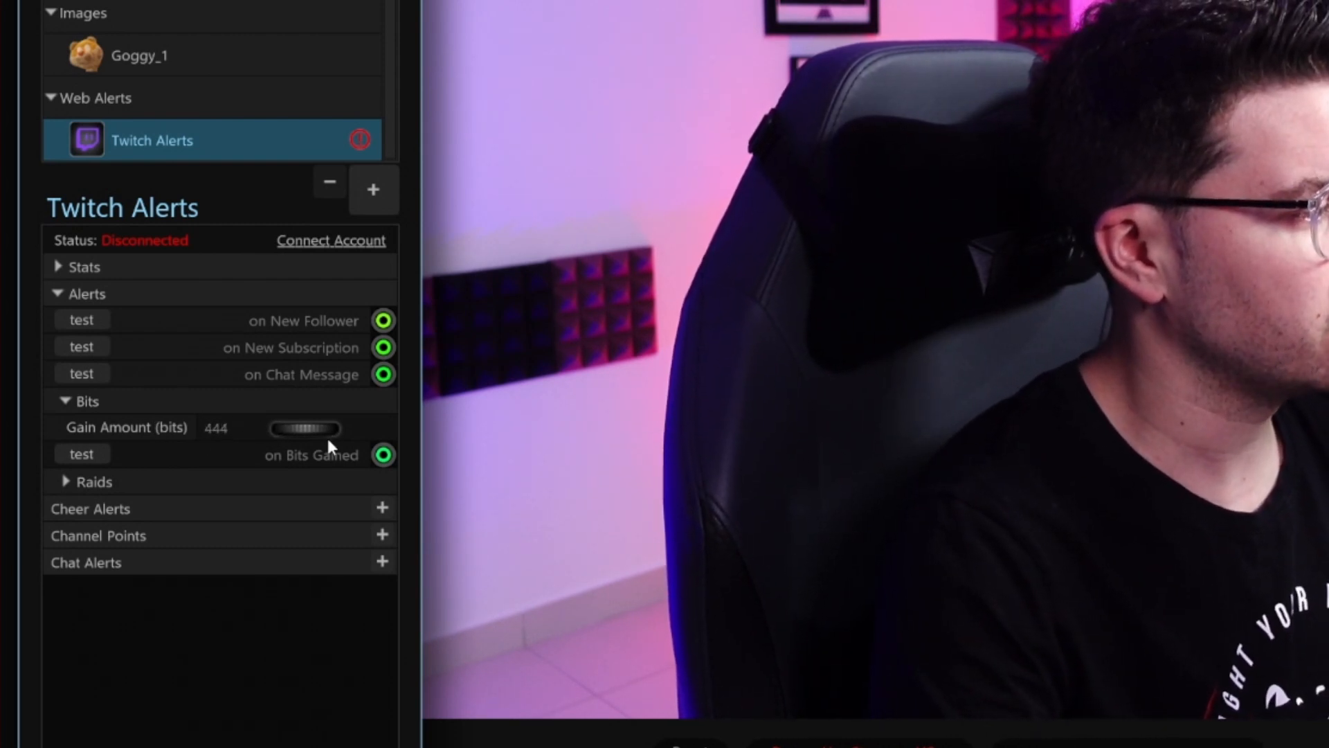
type("300")
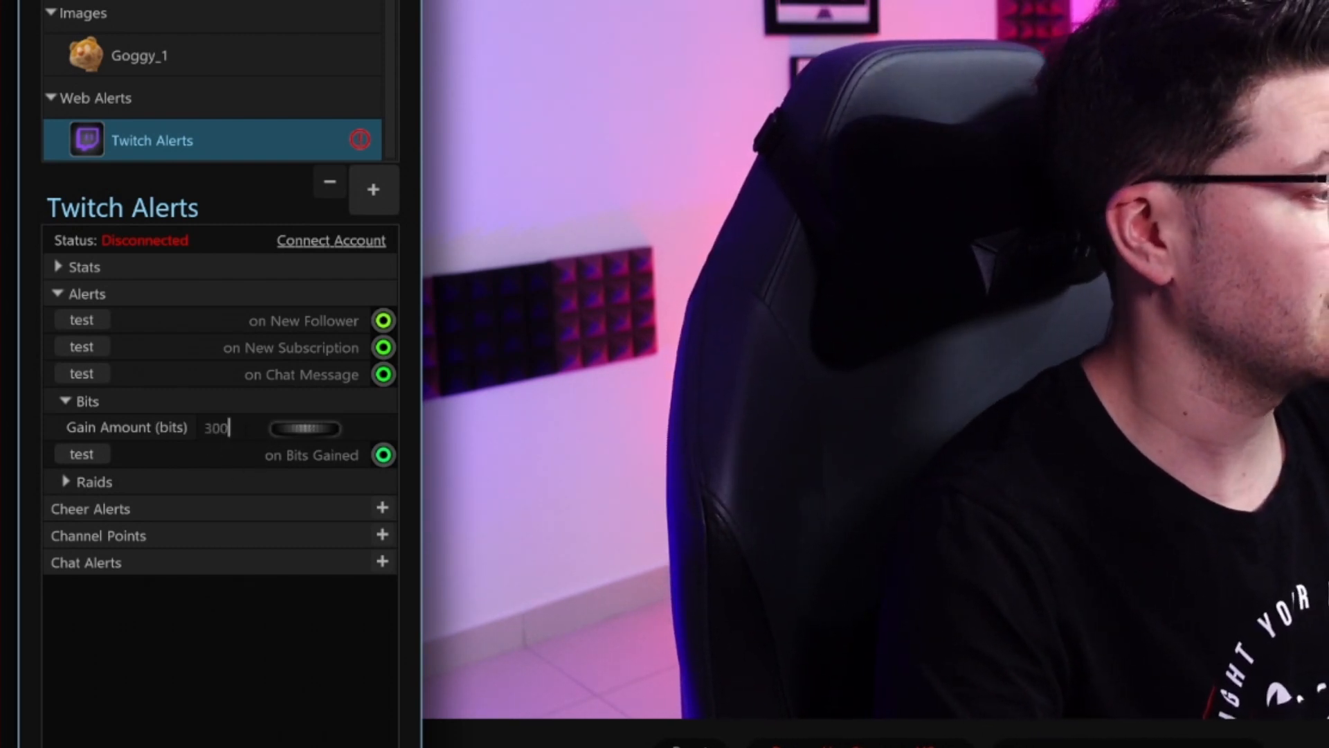
key("Return")
type("0")
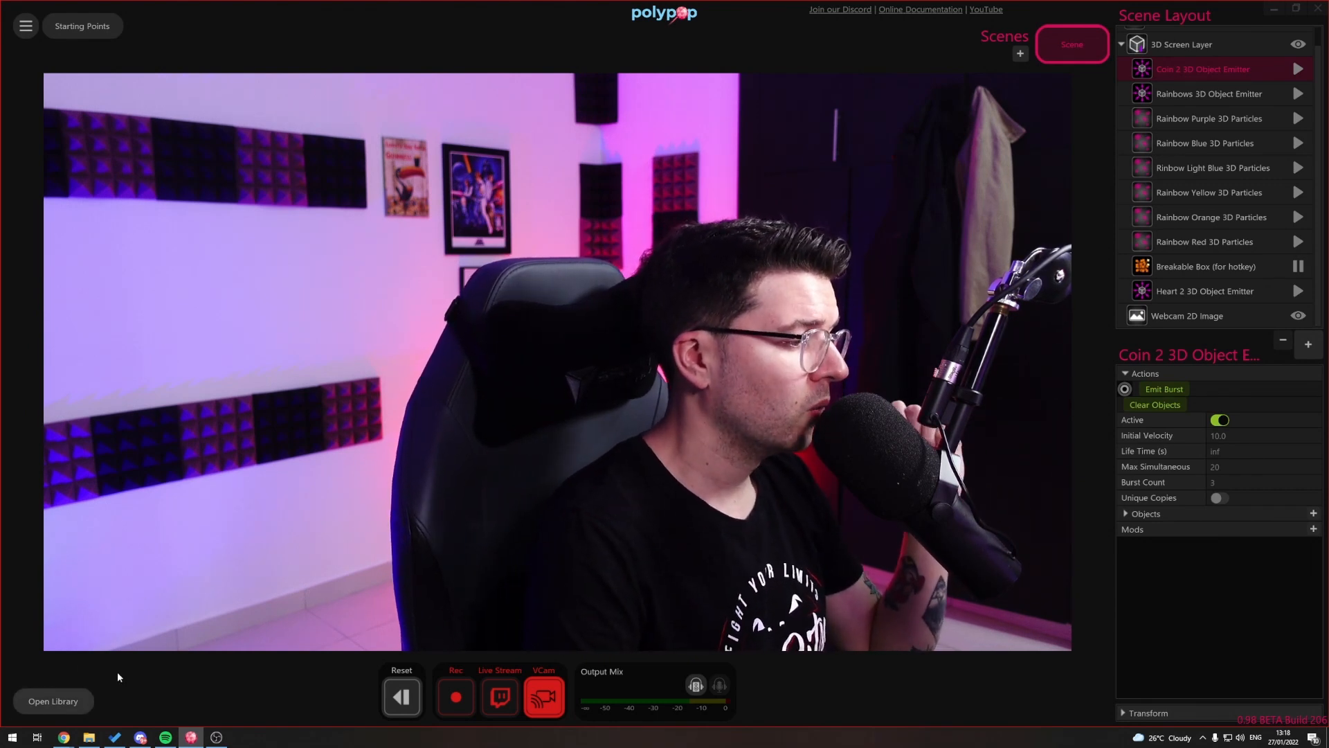
left_click(1161, 408)
left_click(1308, 347)
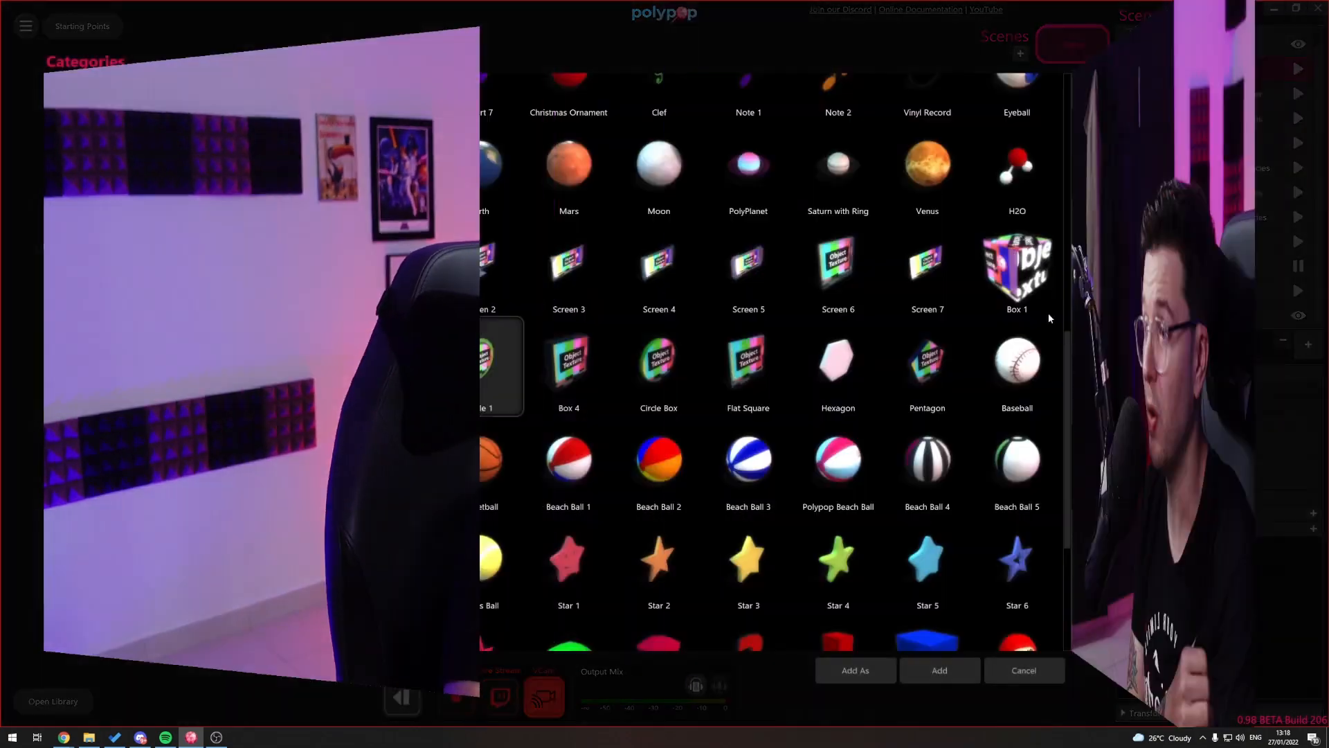
scroll(473, 294, "up", 4)
key("Escape")
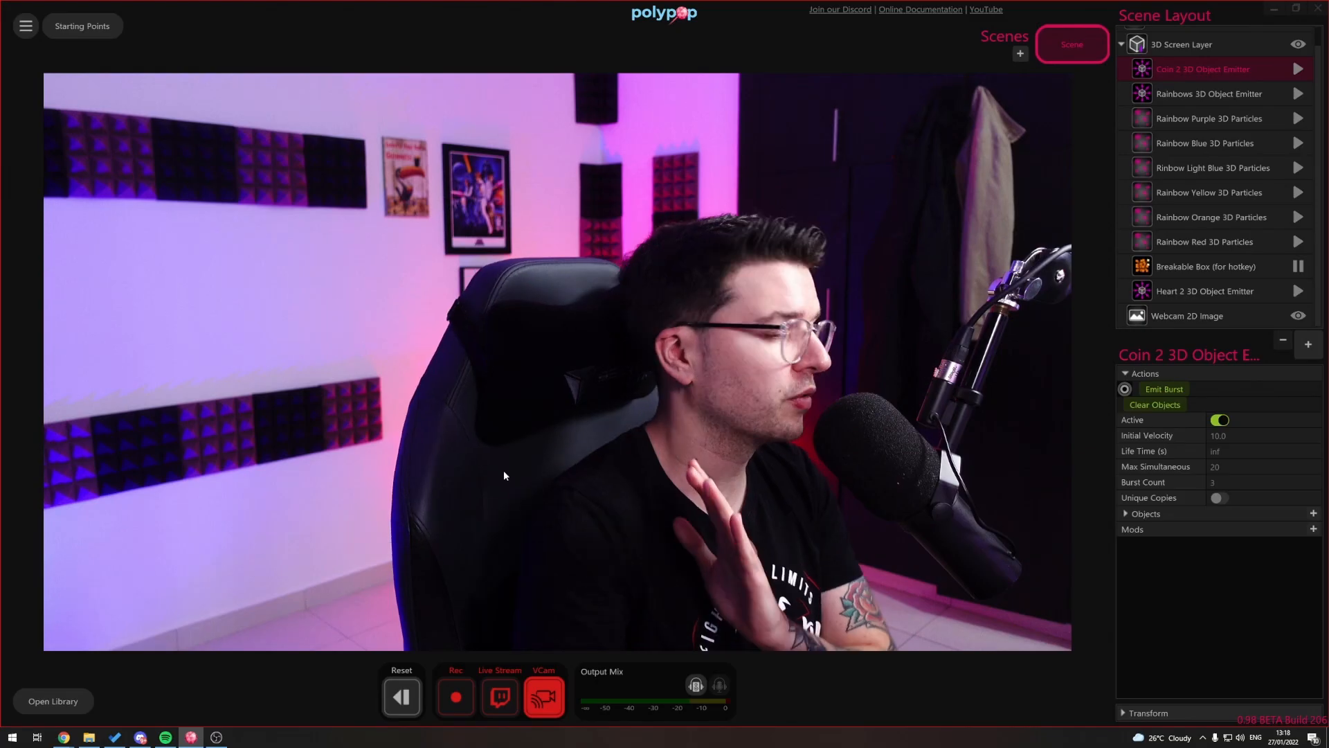
Step: Link the 300-bit Cheer Alert's on Cheer trigger to the Coin 2 emitter's Emit Burst and test the alert
left_click(46, 699)
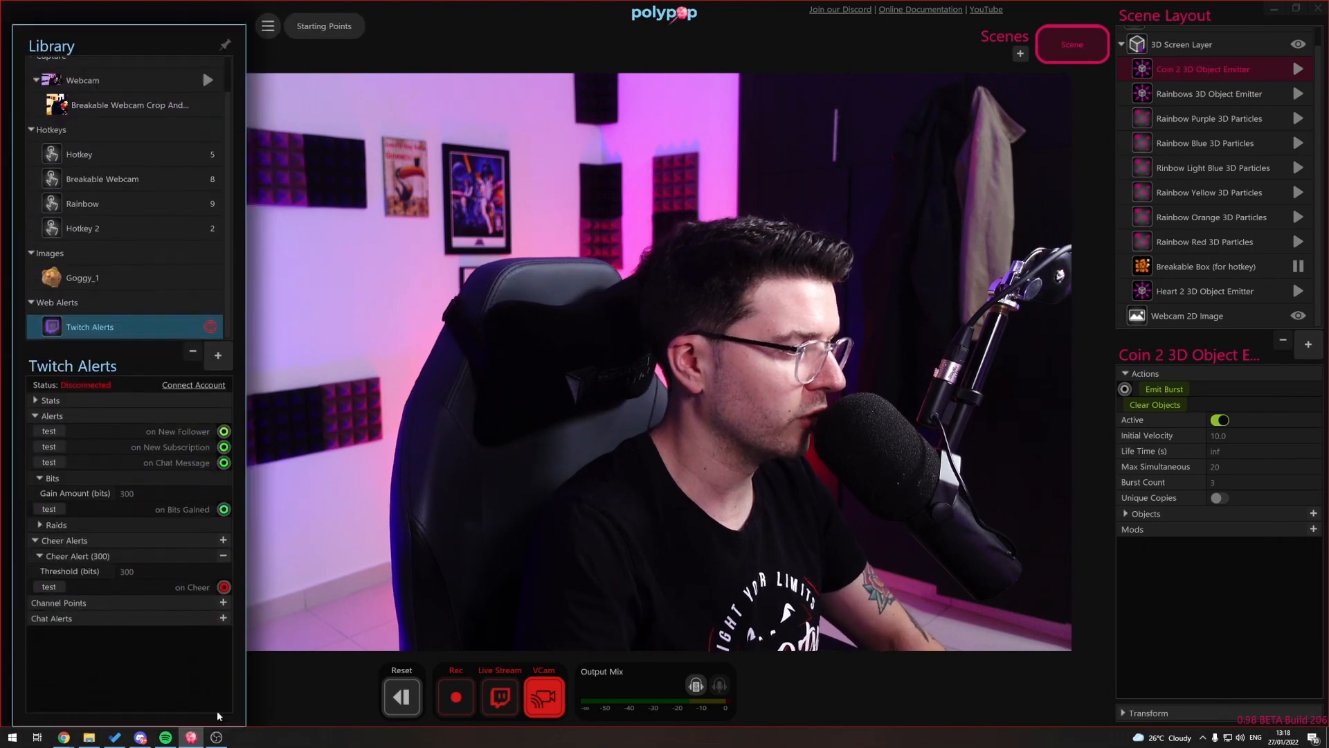
left_click(88, 472)
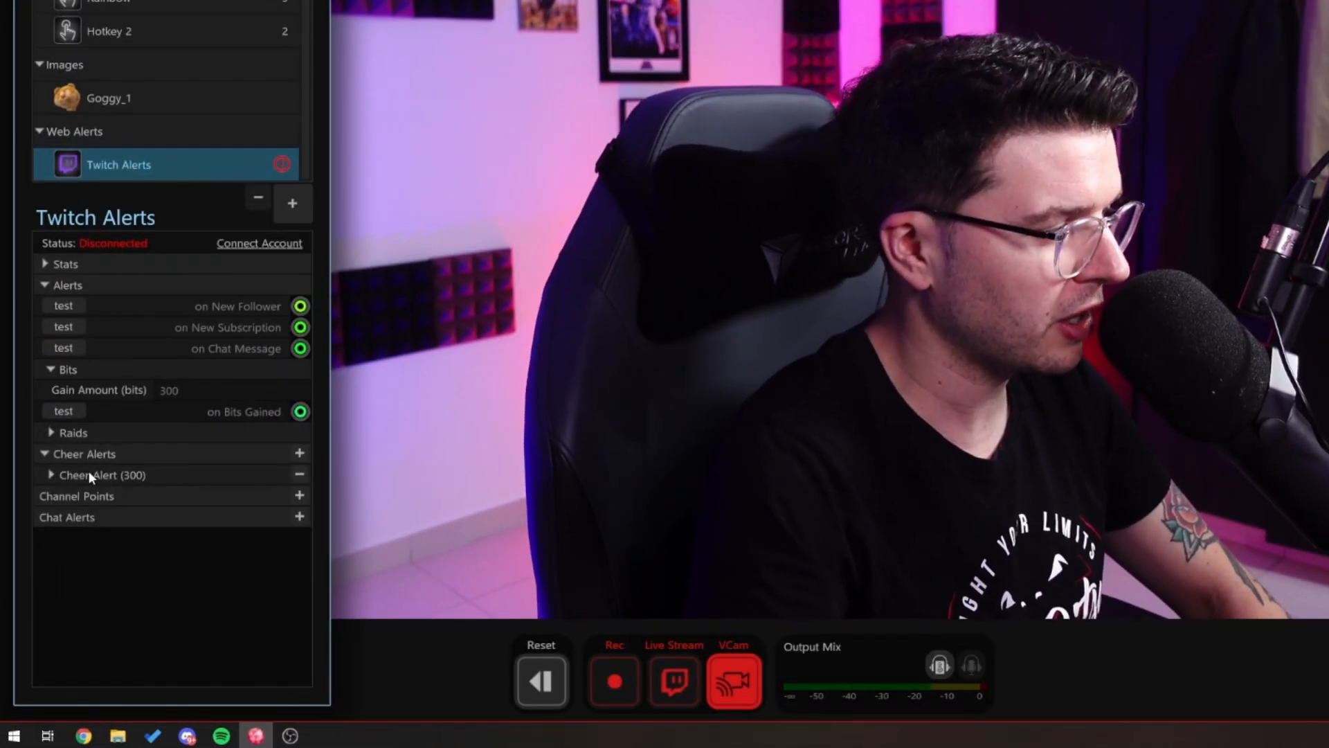
left_click(89, 473)
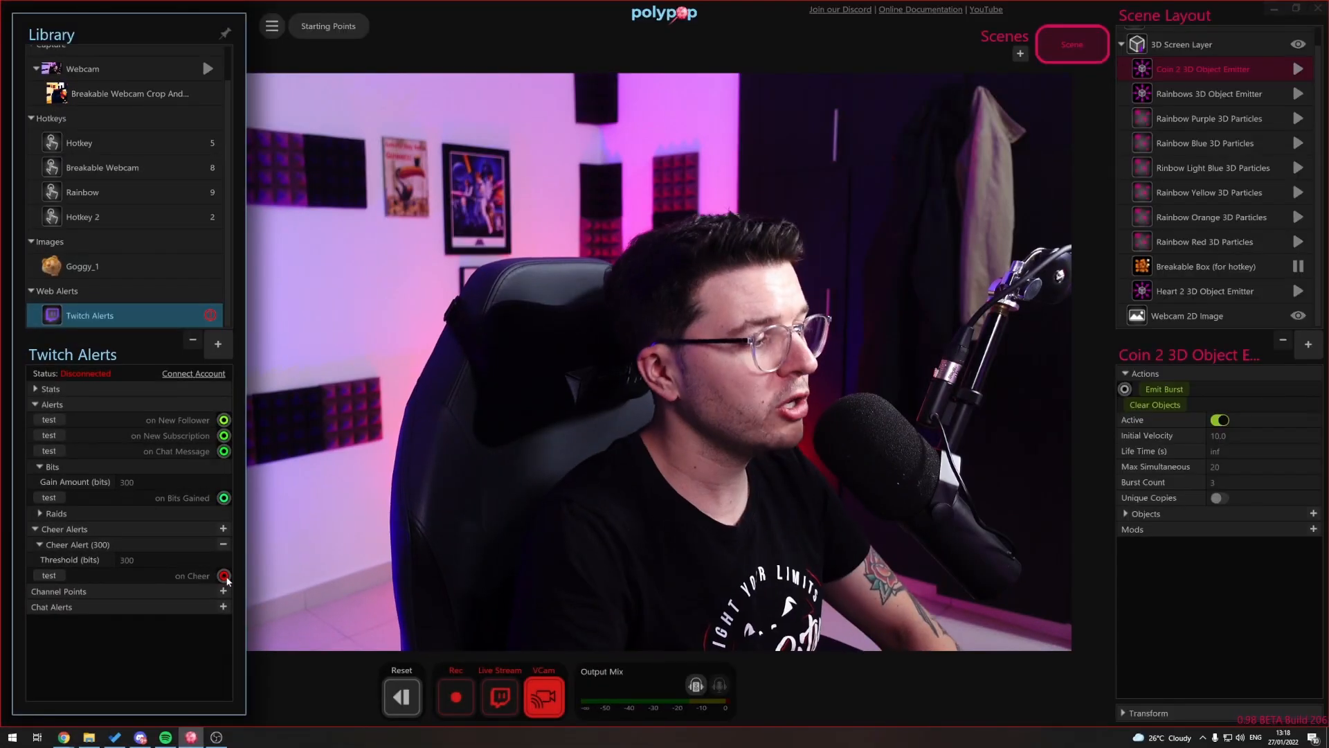
left_click_drag(224, 576, 1127, 391)
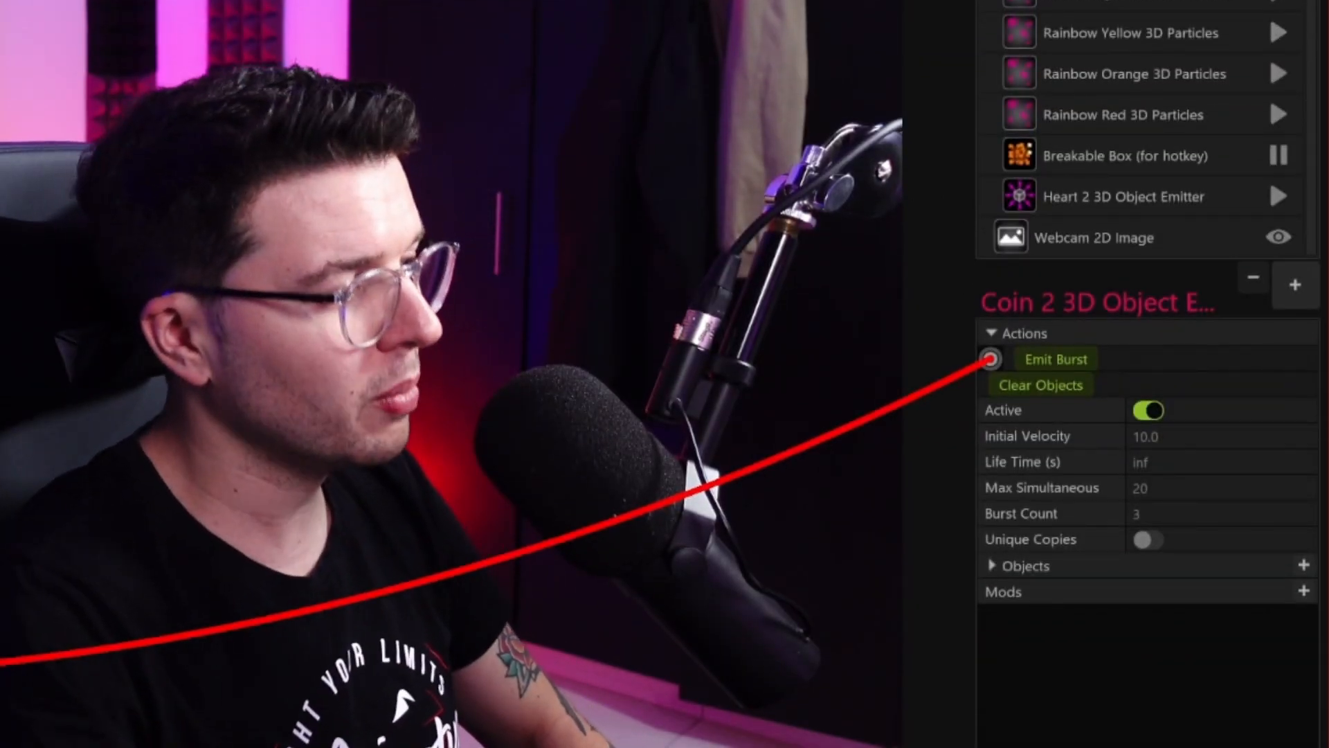
left_click(51, 576)
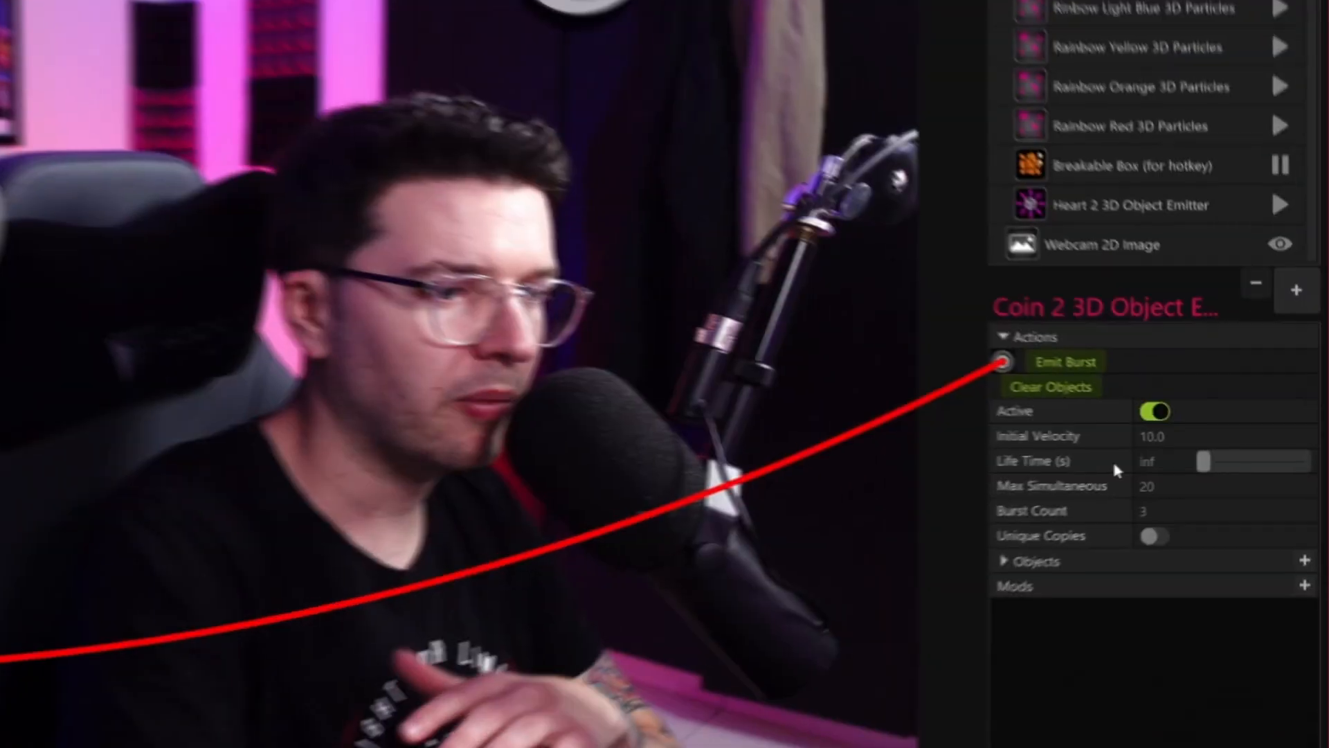
Step: Set the coin emitter's Life Time to about 6.5 s, Max Simultaneous 32, Burst Count 12 and Initial Velocity 48, and test the cheer alert
left_click_drag(1250, 452, 1211, 513)
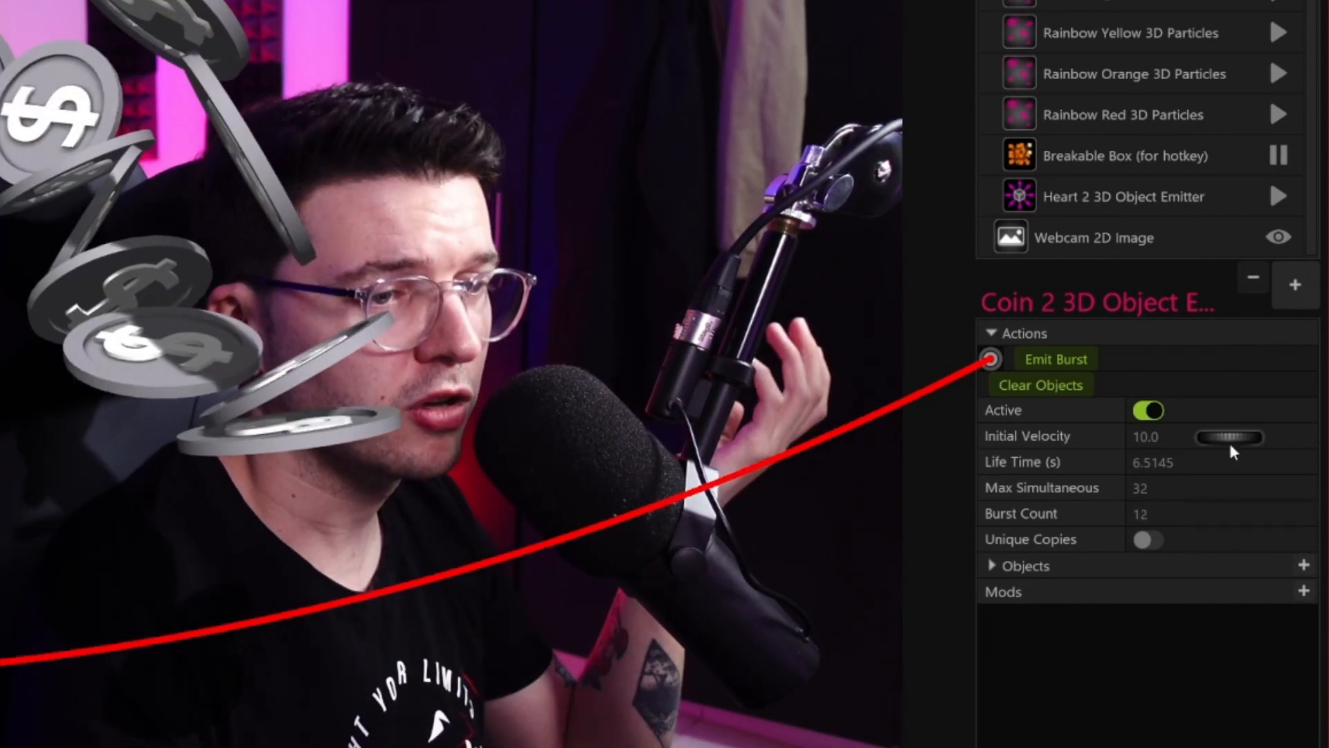
left_click_drag(1230, 436, 1243, 436)
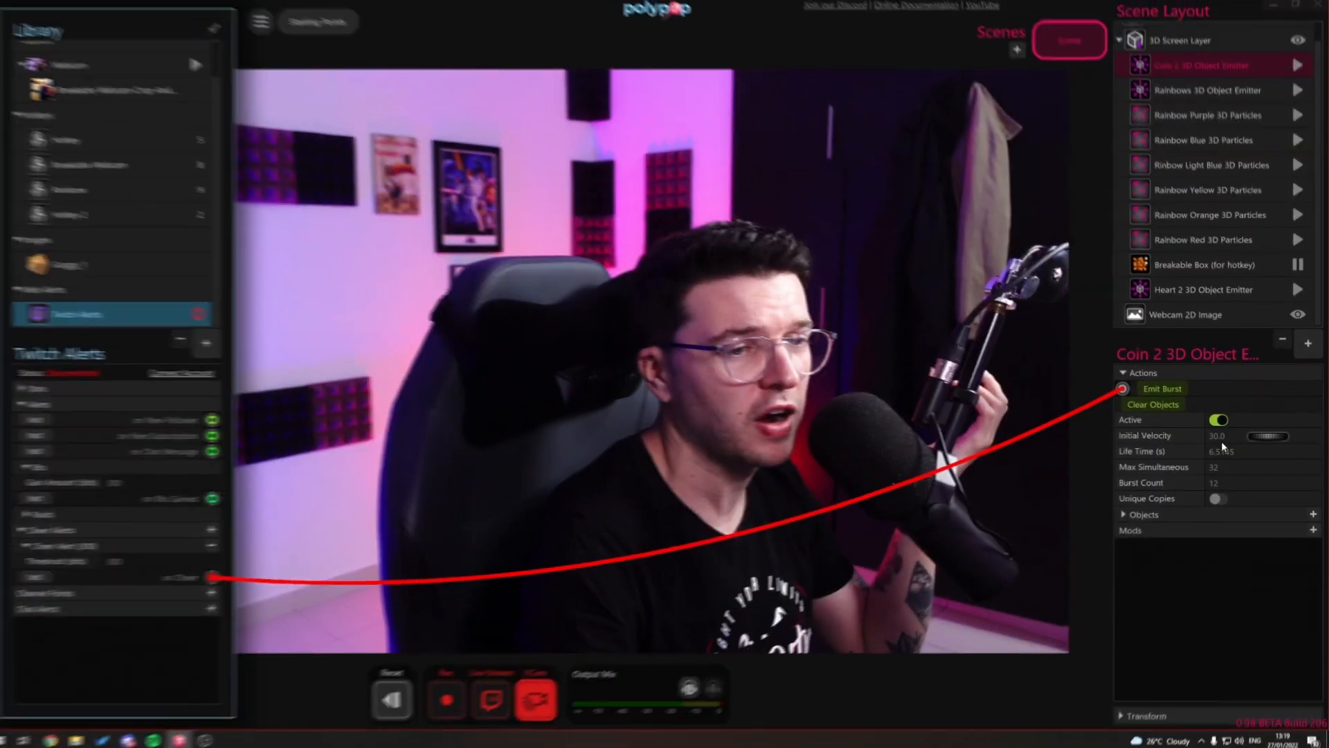
left_click_drag(1151, 437, 1226, 437)
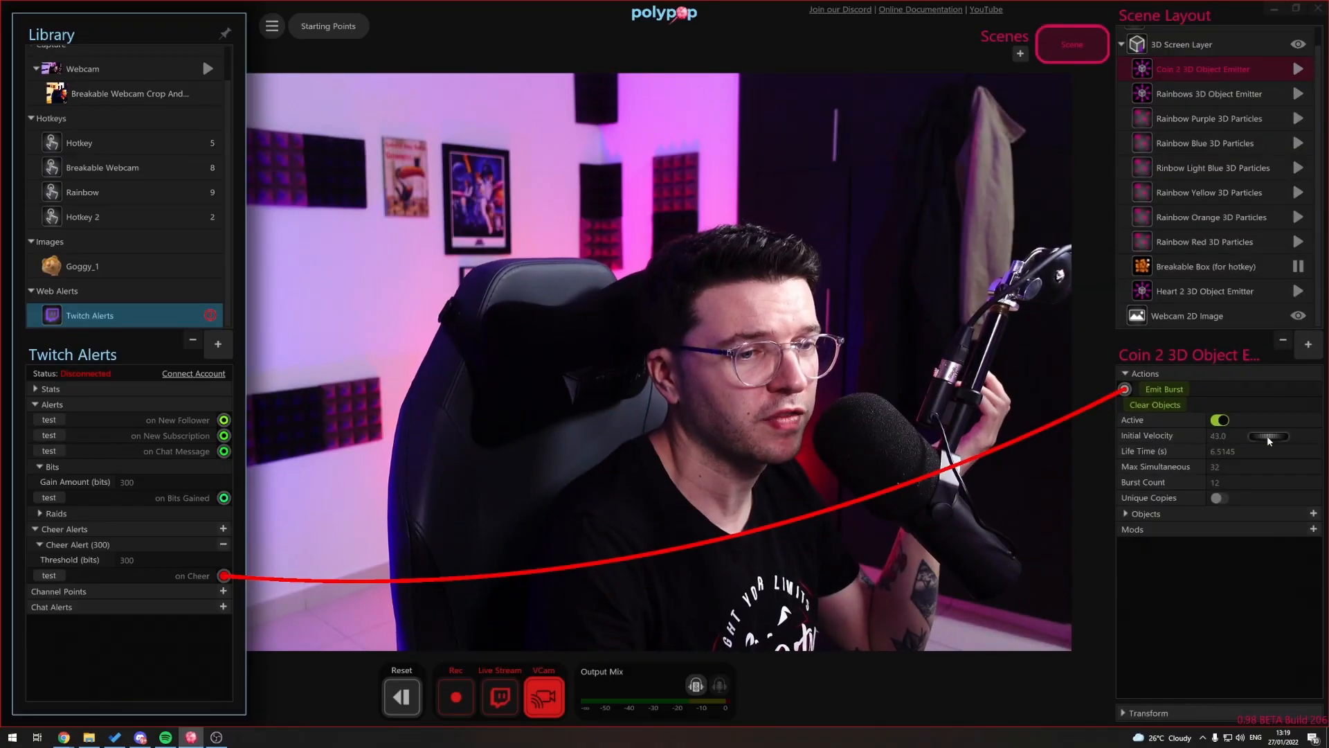
left_click(50, 575)
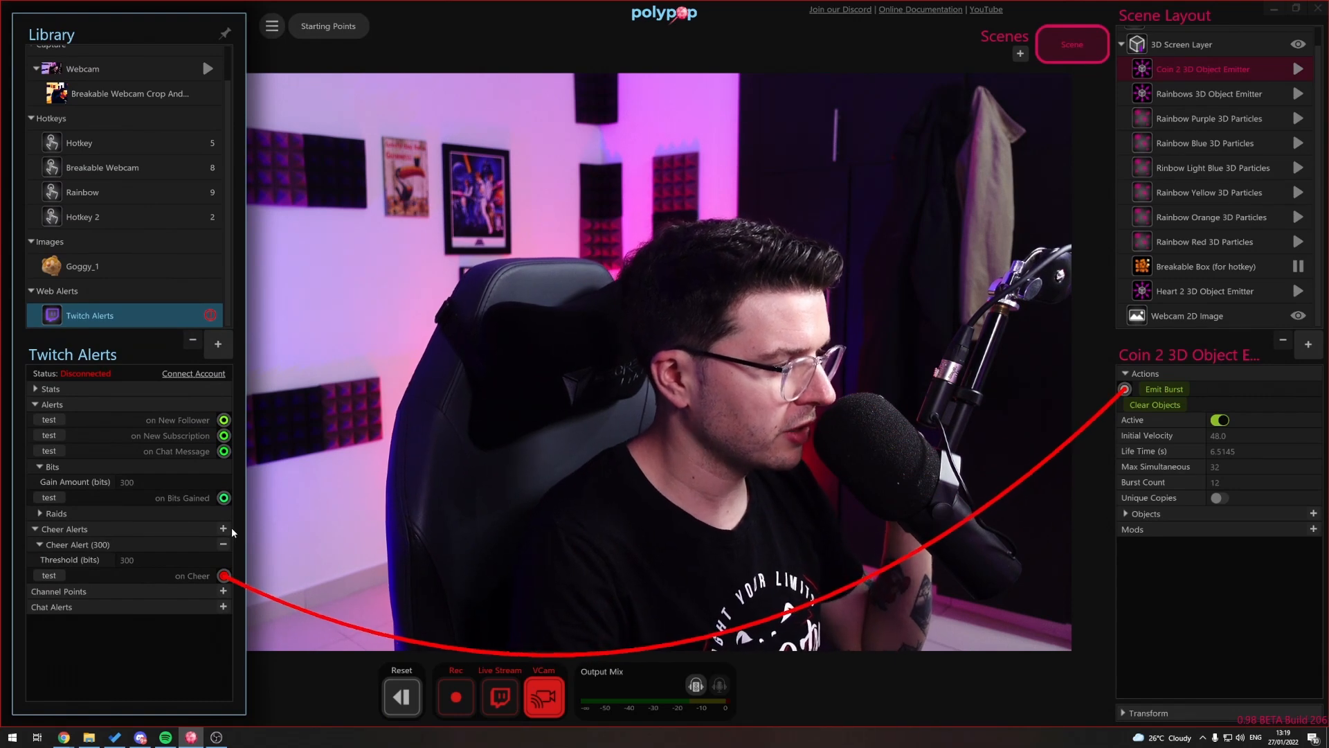
Step: Add a second Cheer Alert to Twitch Alerts and set the first alert's threshold to 500 bits
left_click(222, 529)
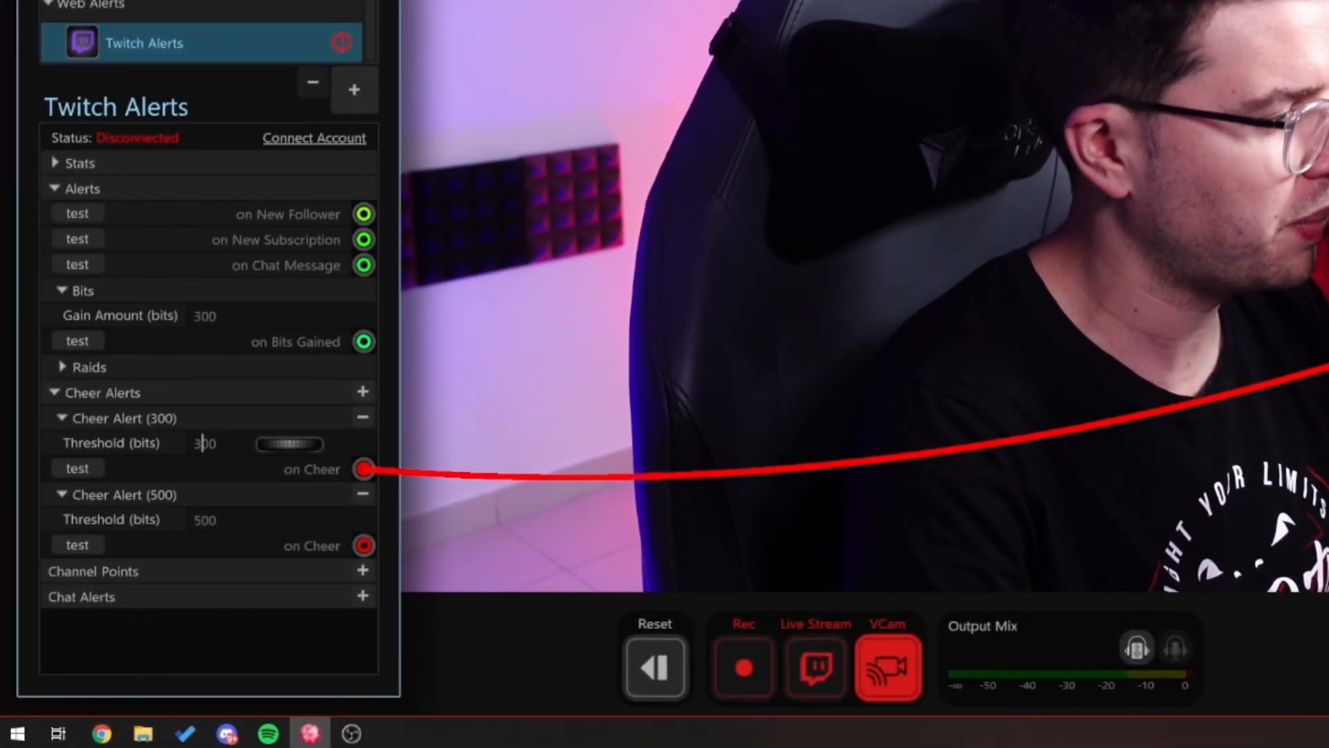
left_click(203, 443)
key("BackSpace")
type("5")
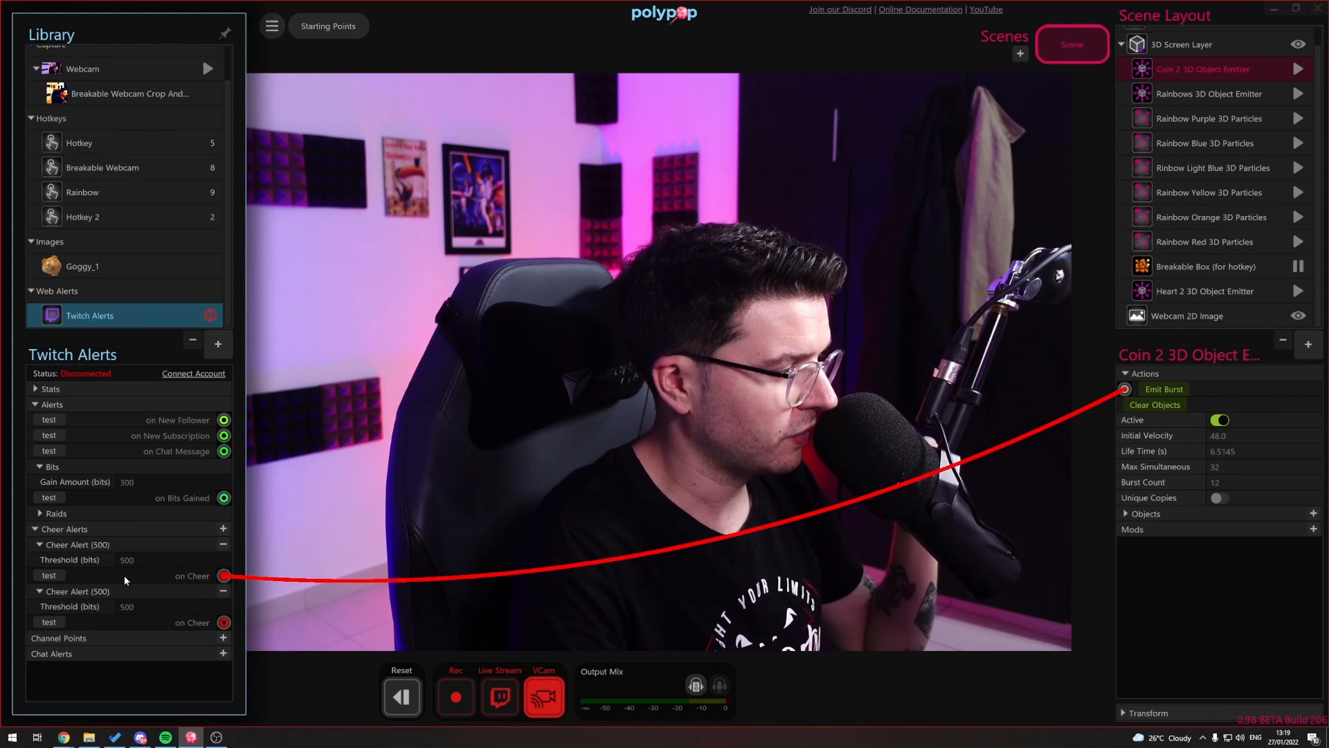
Step: Add a 3D Particles element to the scene and change its color to orange
left_click(1164, 390)
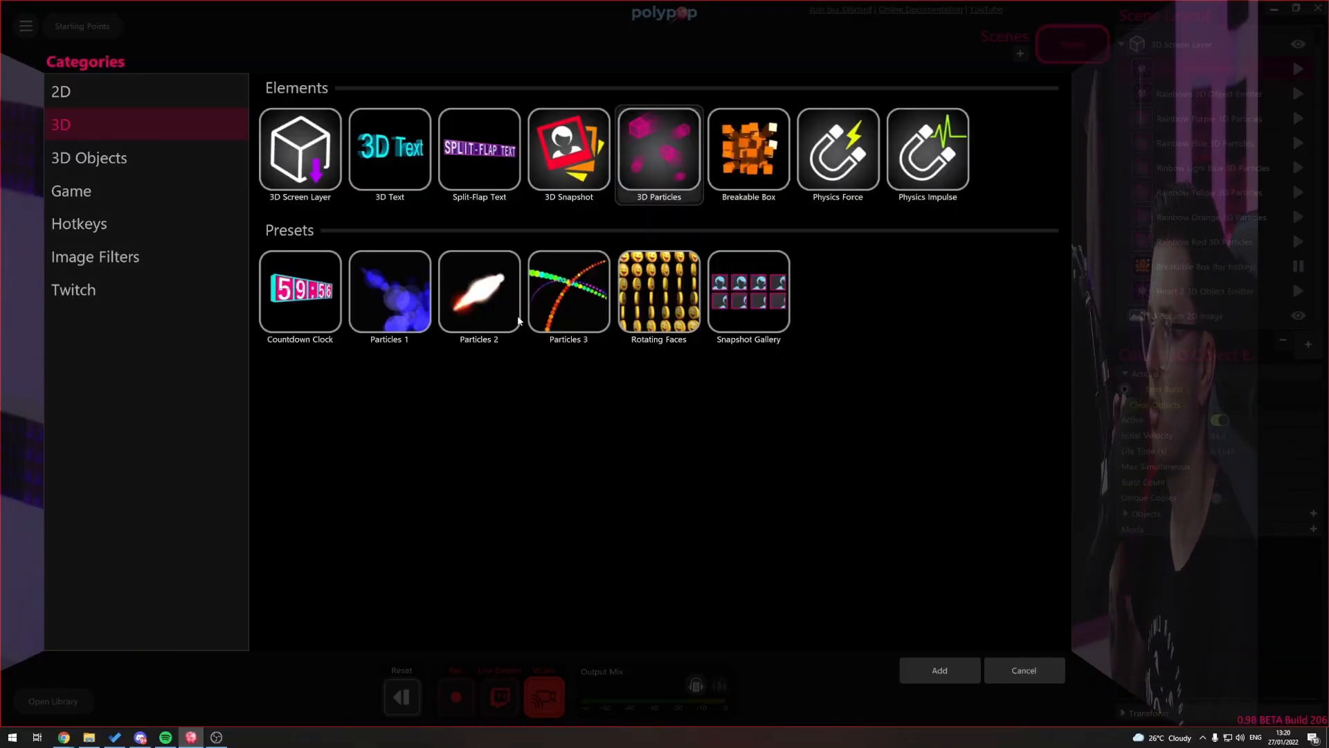
left_click(939, 669)
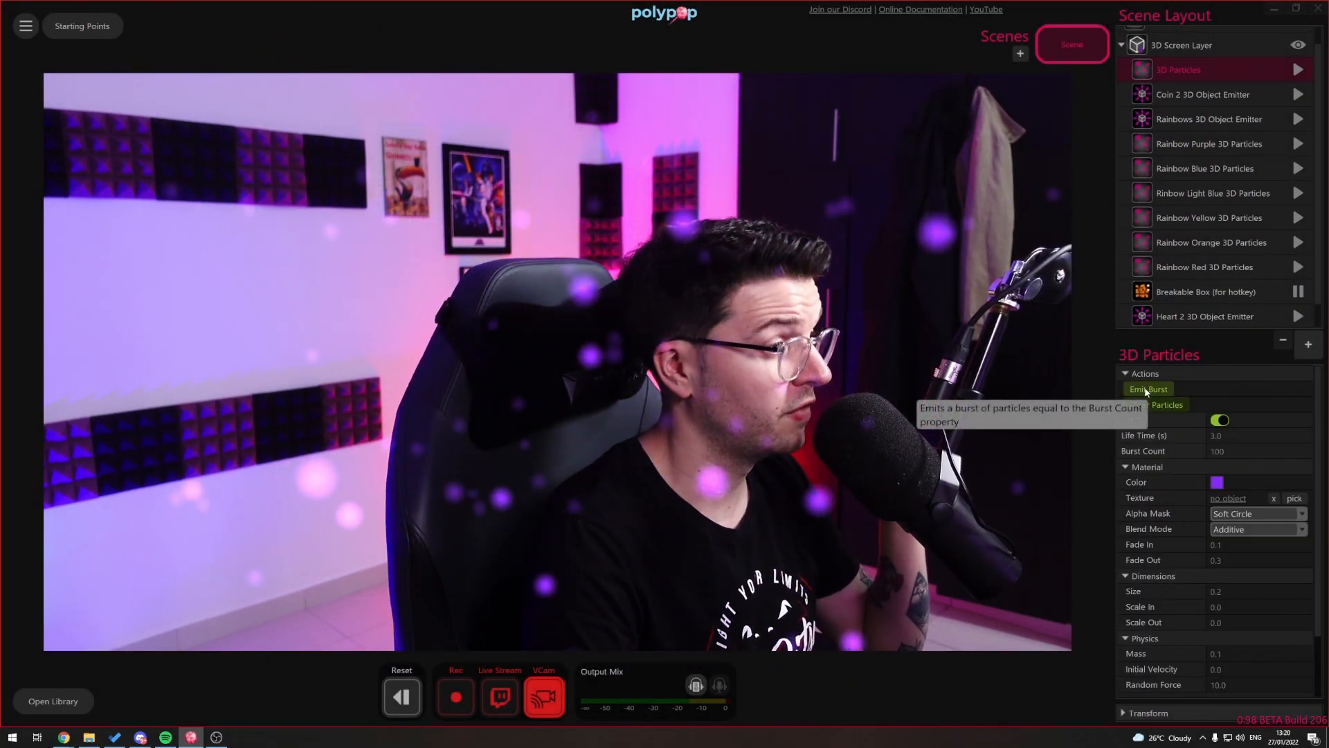
left_click(1218, 483)
left_click(1083, 513)
left_click(1201, 559)
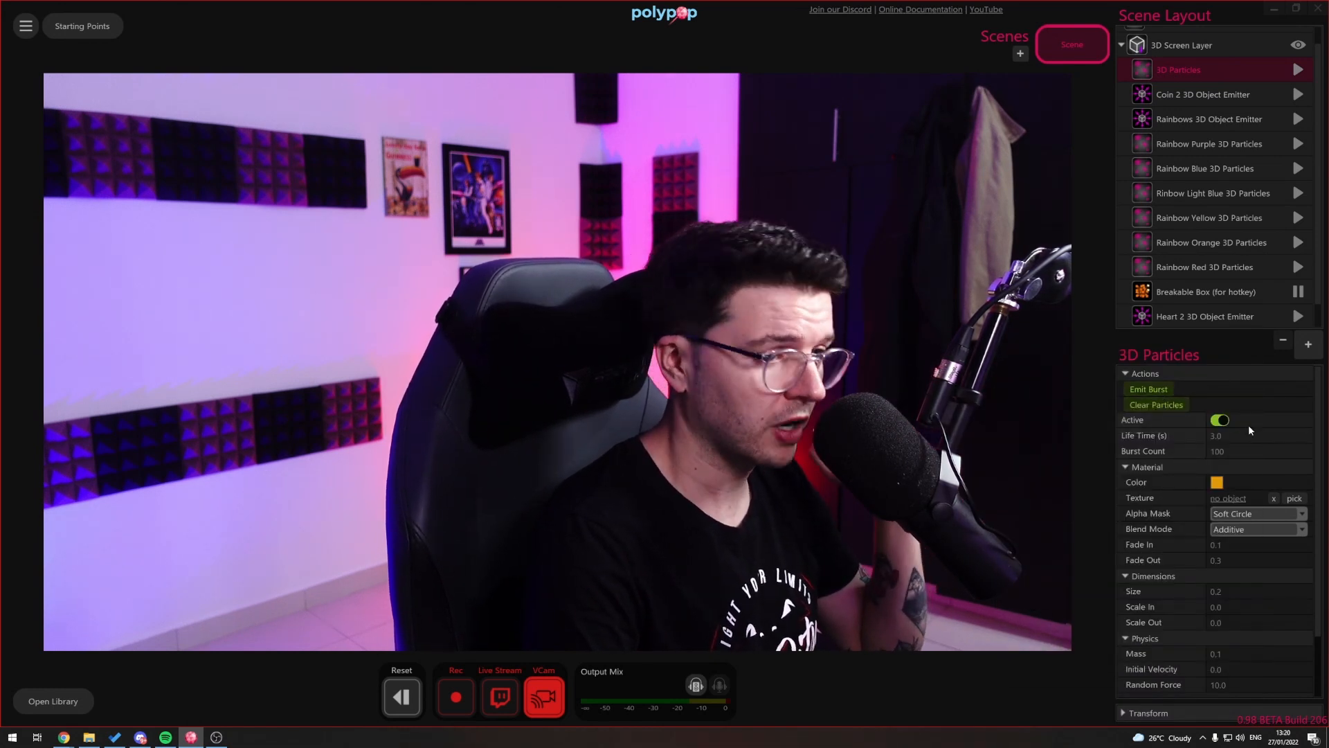
Step: Set the particles' Alpha Mask to Hard Circle and link the first Cheer Alert's on Cheer trigger to their Emit Burst
left_click(1149, 389)
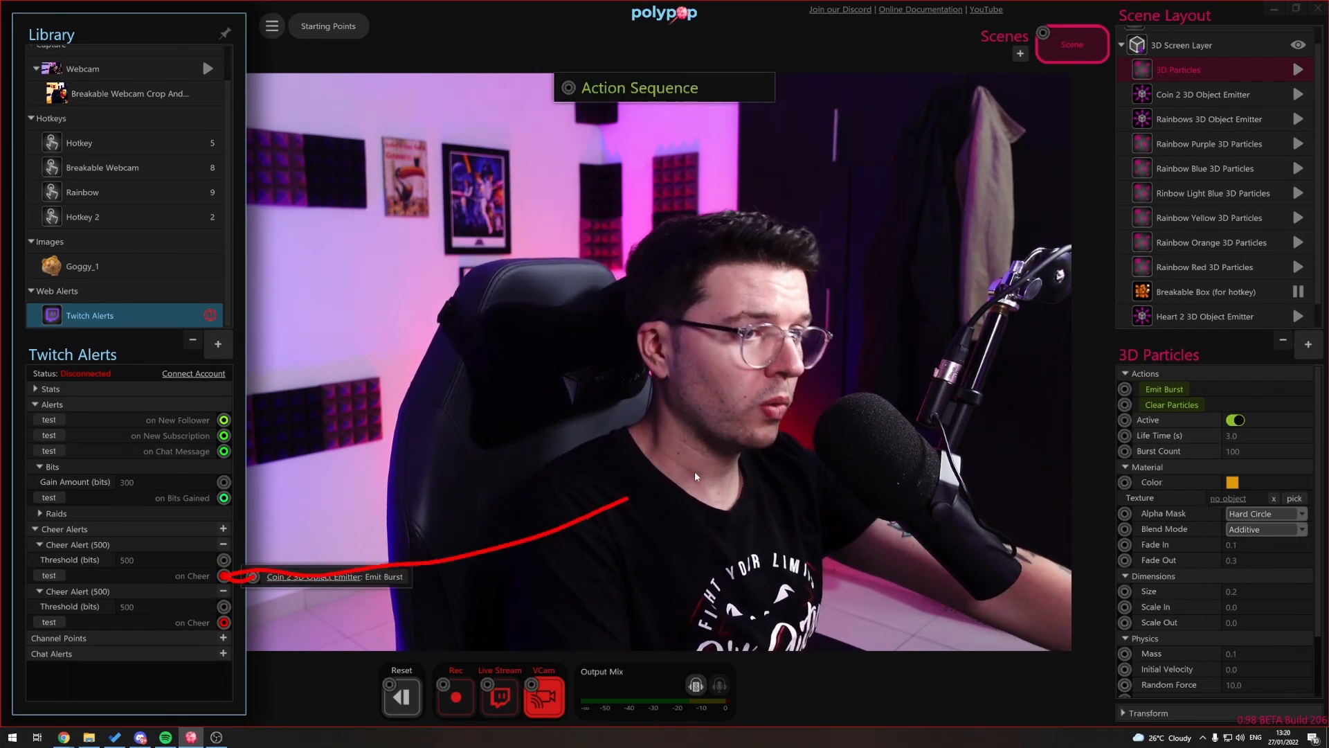
left_click_drag(1125, 392, 1125, 390)
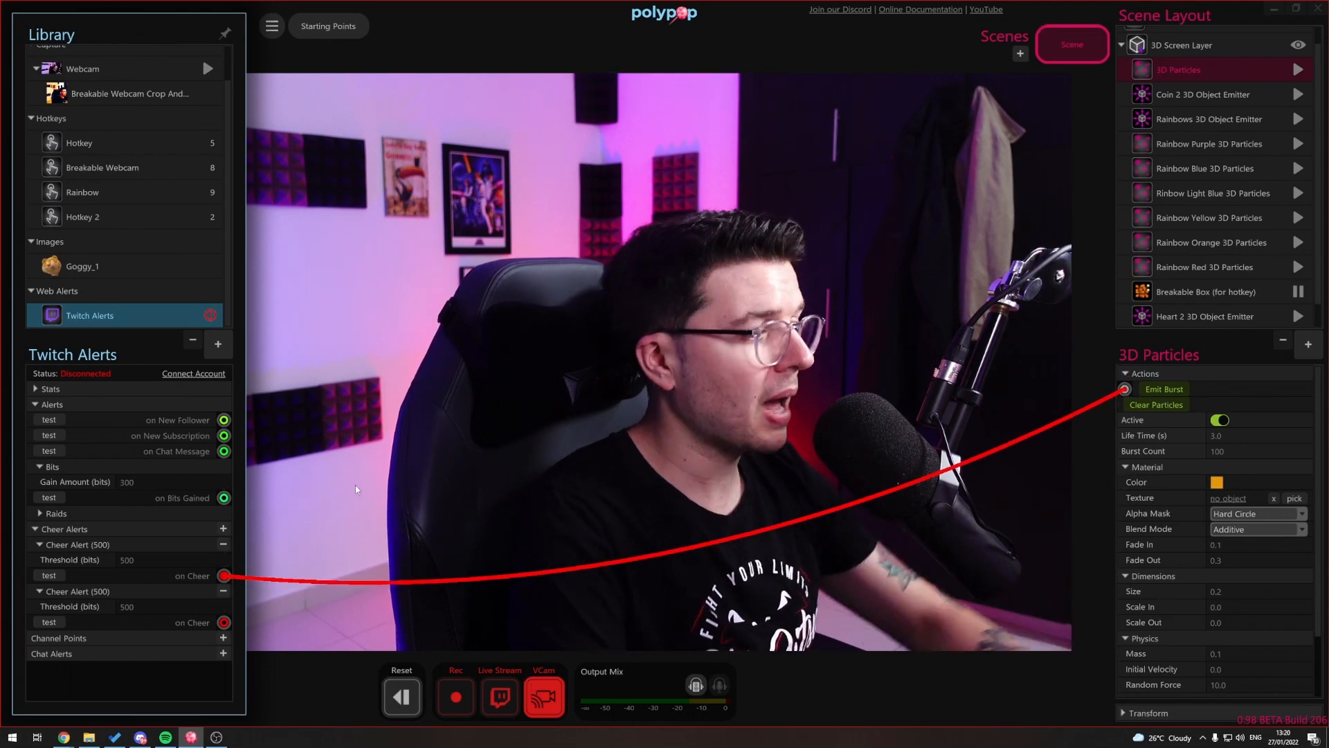
Step: Test the first Cheer Alert to preview the coins and orange particles it triggers
left_click(57, 575)
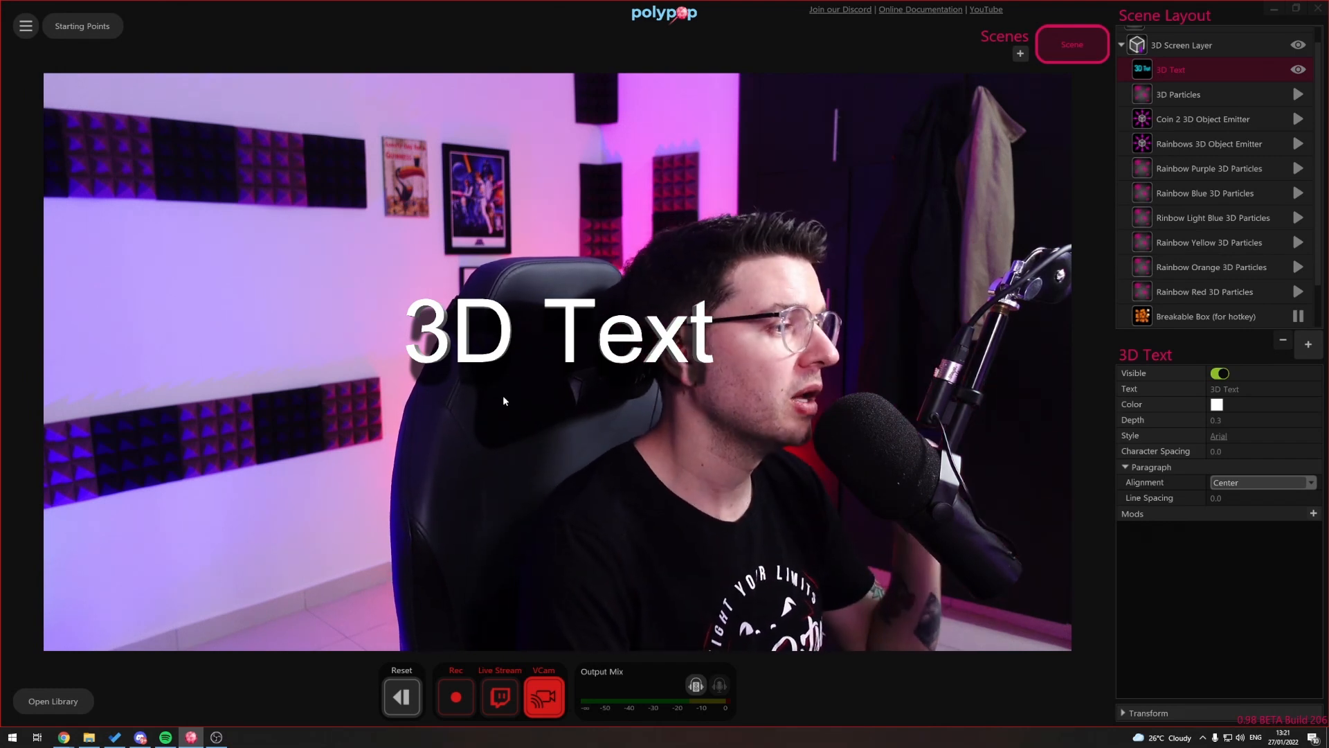
Step: Set the 3D Text element's font style to The Bold Font, Bold
left_click(630, 345)
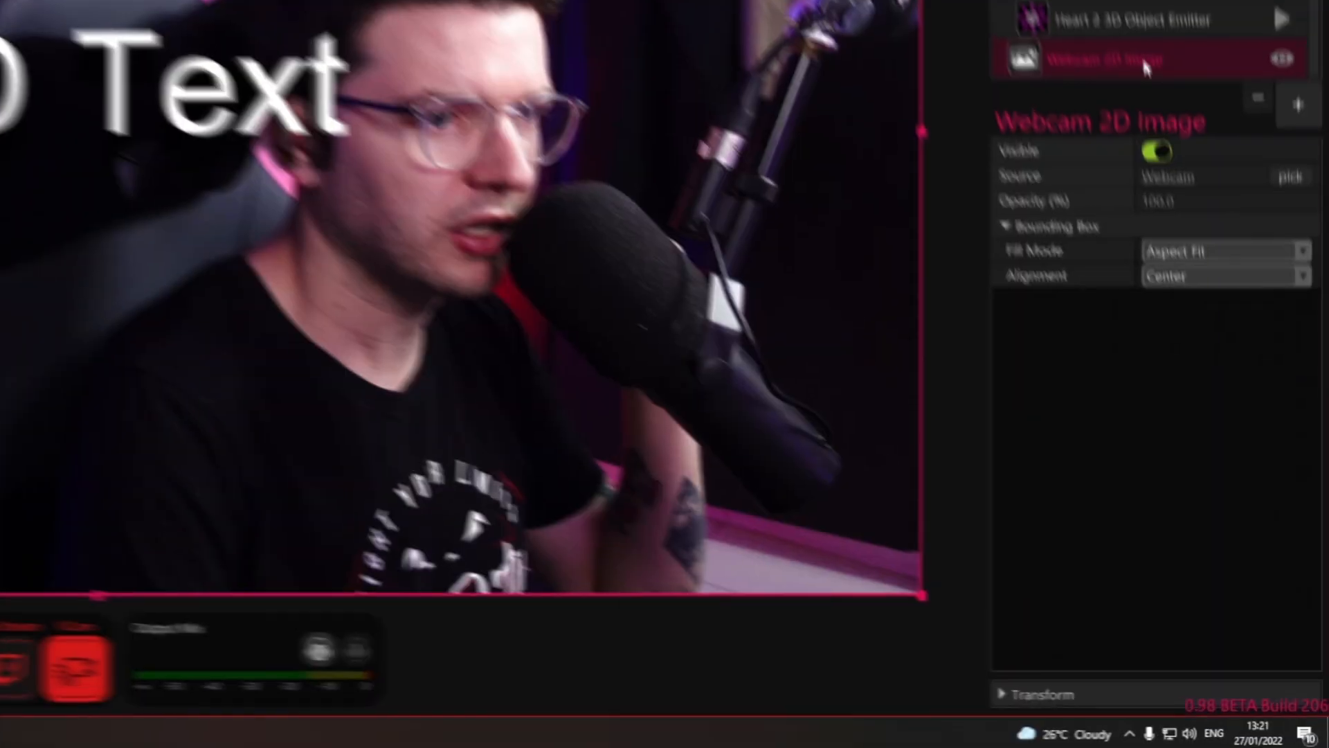
scroll(1208, 314, "up", 3)
left_click(1208, 62)
left_click(1221, 436)
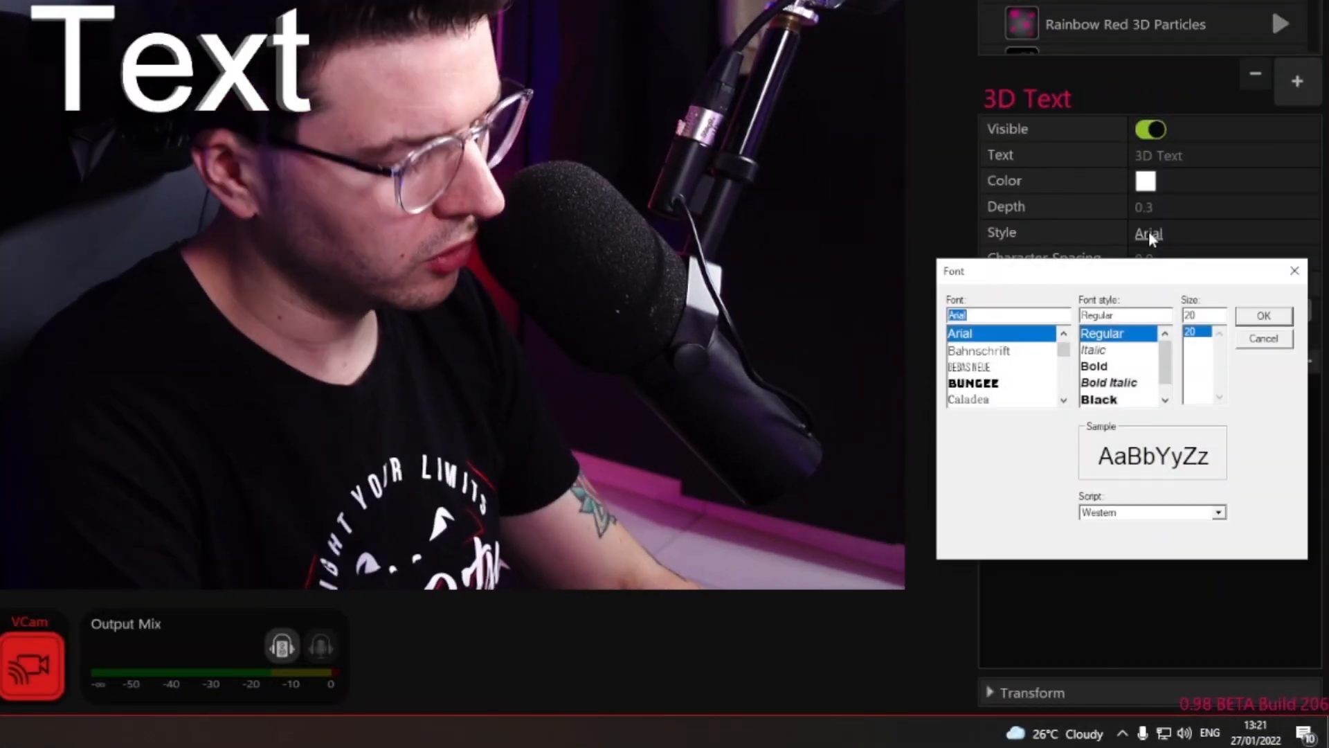
type("the b")
key("BackSpace")
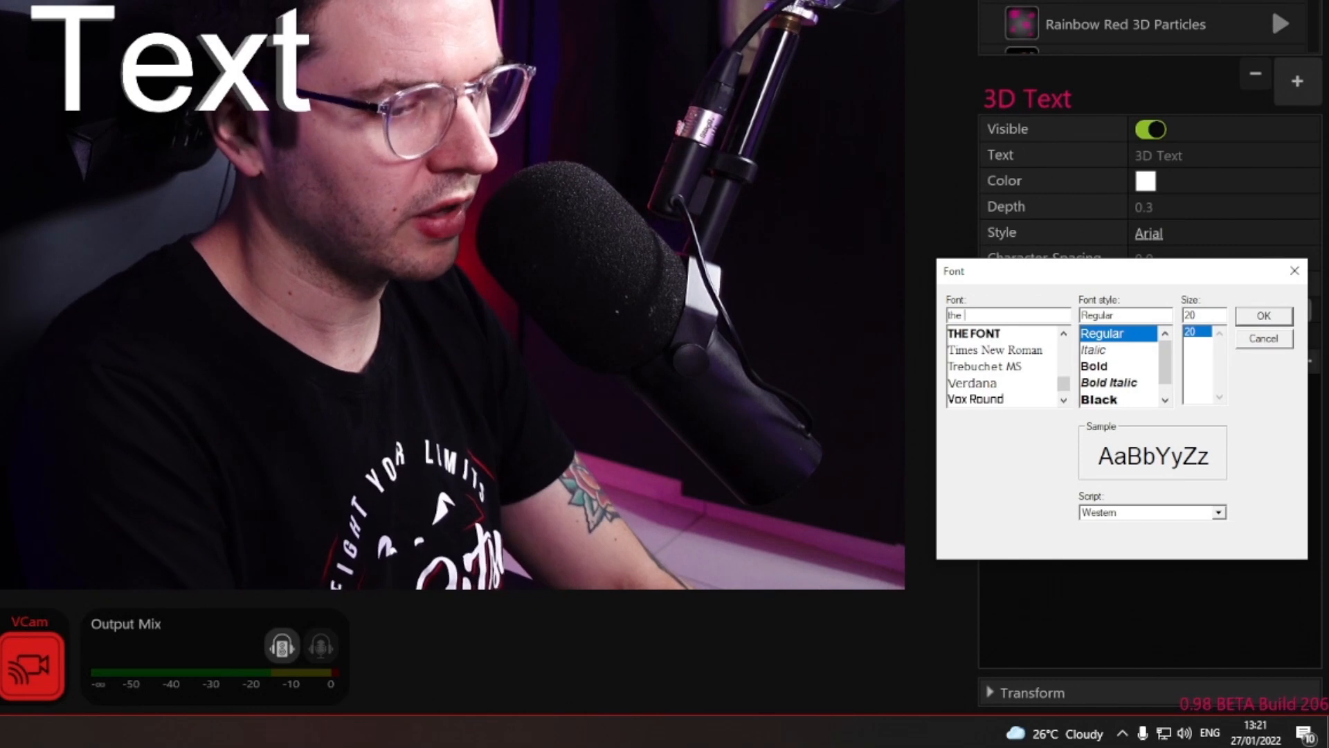
left_click(1040, 335)
left_click(1258, 315)
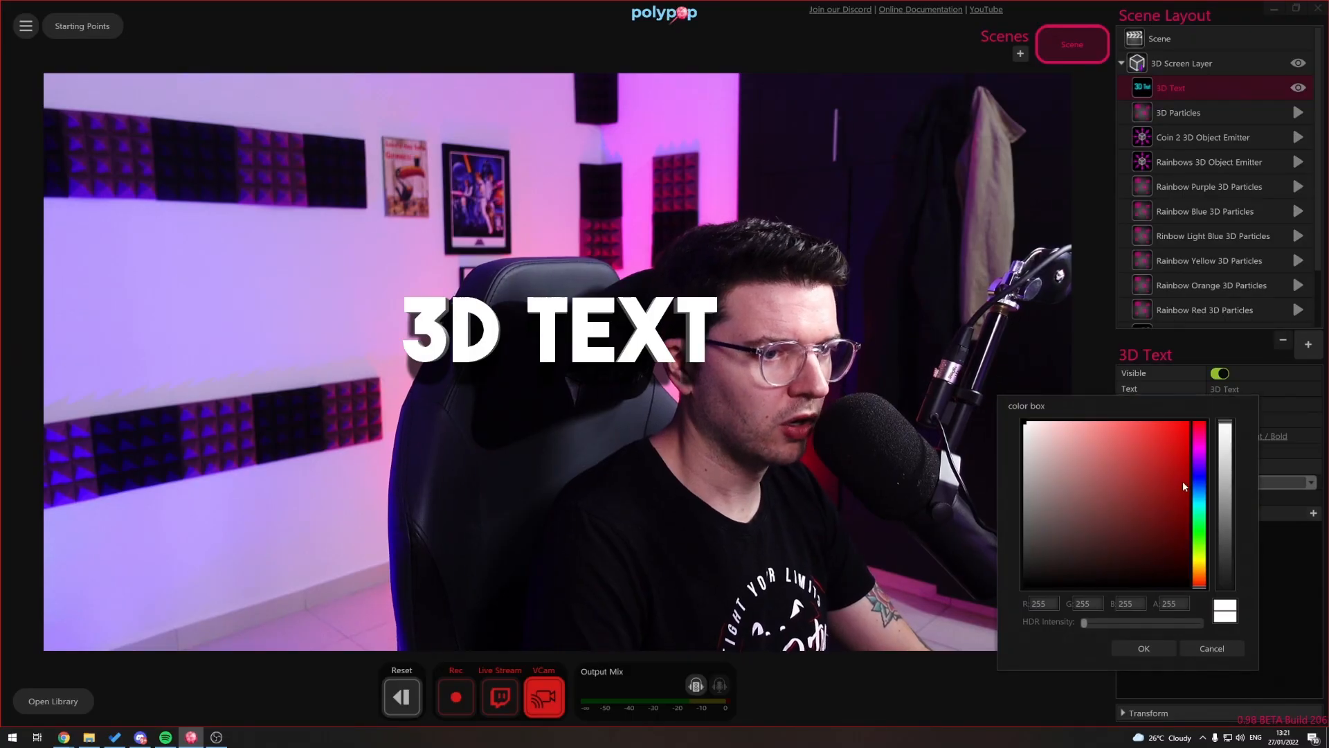
Step: Change the 3D Text's color to purple (RGB 157, 27, 184) and set its Depth to 0.538
left_click(1166, 468)
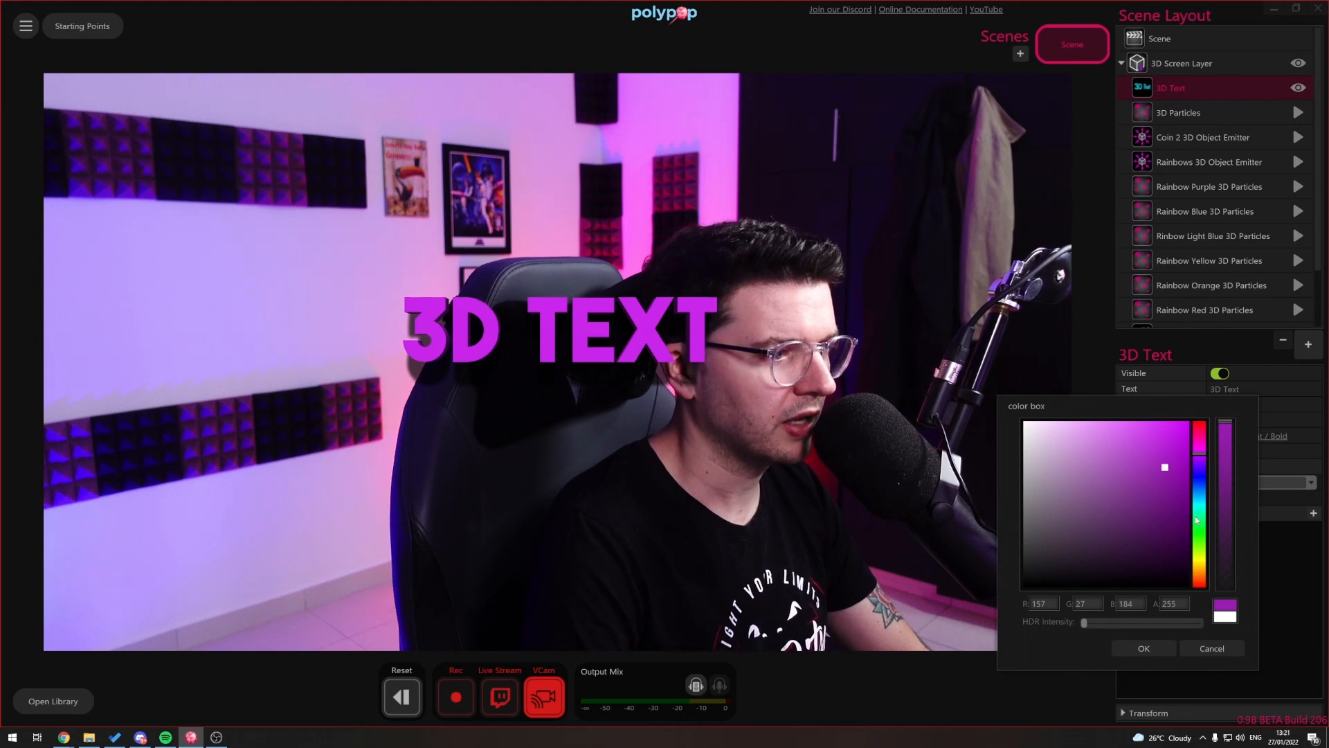
left_click(1174, 650)
mouse_move(1250, 420)
left_mouse_down()
mouse_move(1294, 424)
mouse_move(1271, 424)
left_mouse_up()
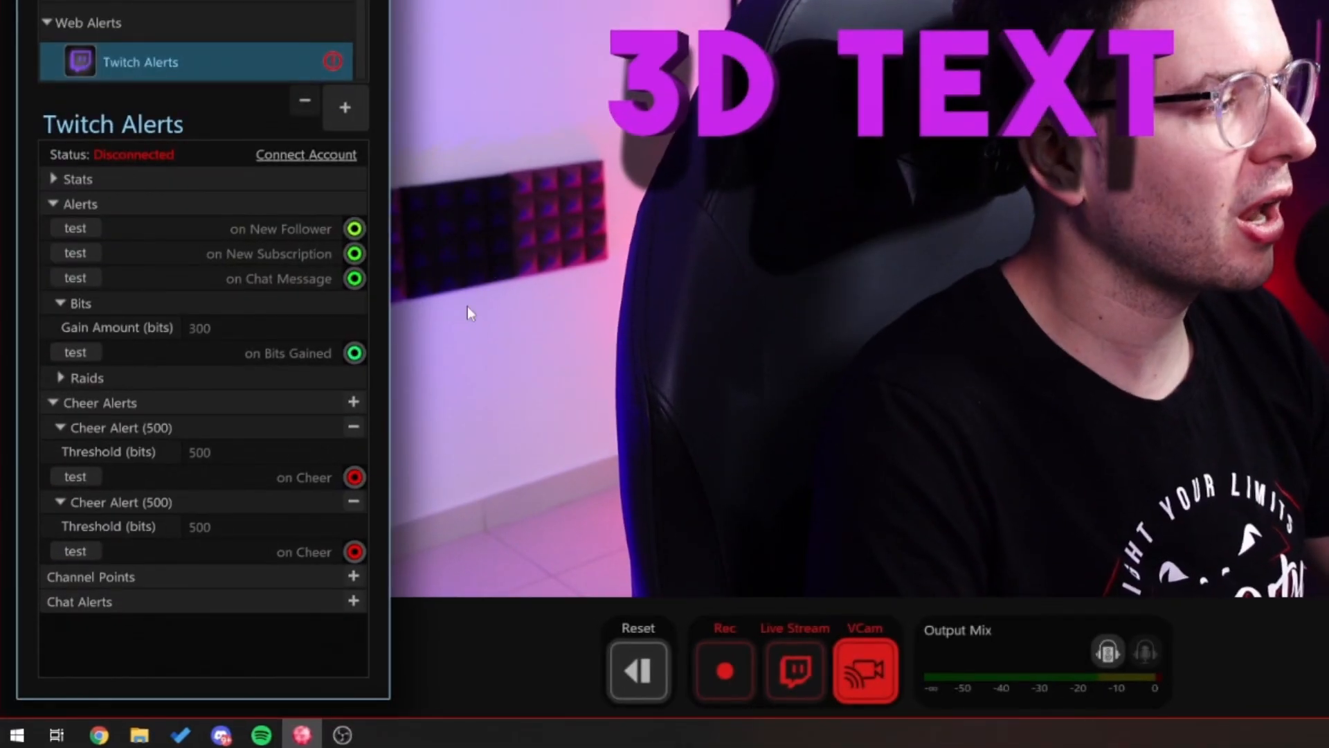
Step: Link the first Cheer Alert's on Cheer trigger to the 3D Text's Text property and insert the chat_message variable into Text To Set
left_click(105, 428)
left_click(108, 430)
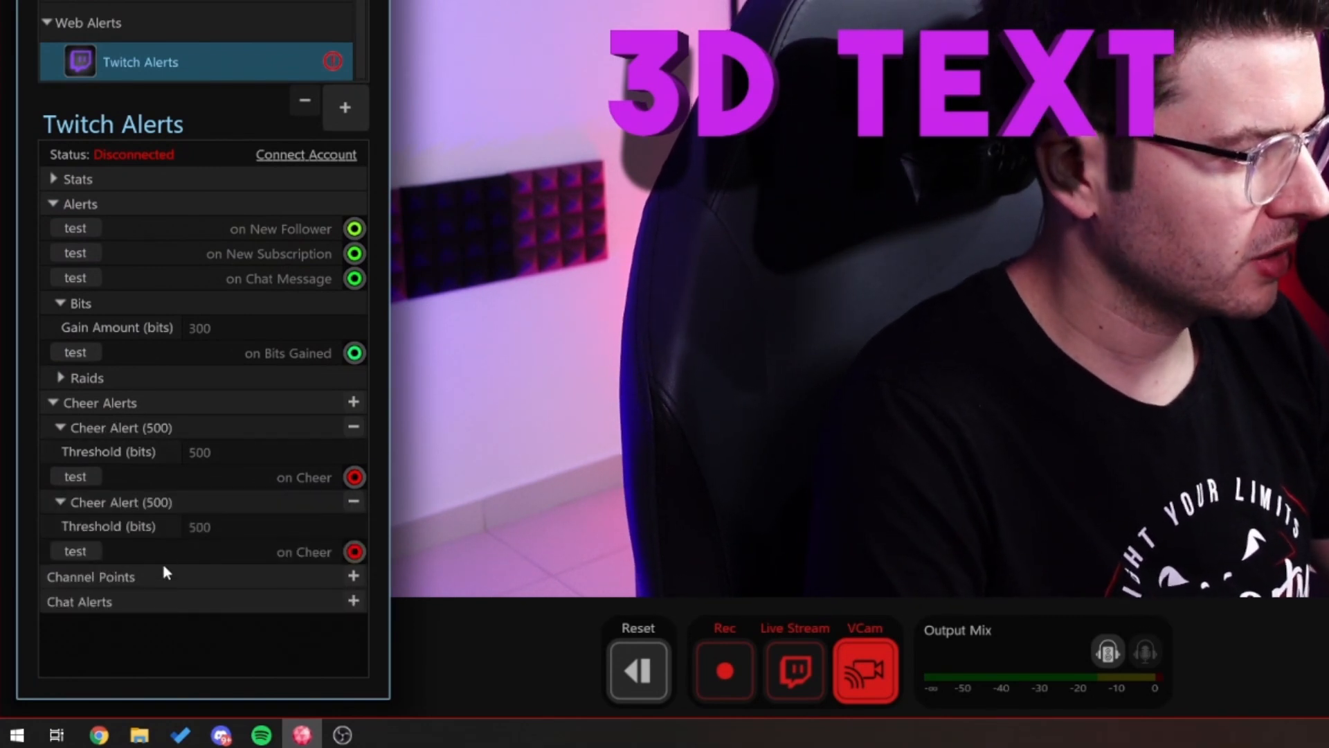
mouse_move(349, 477)
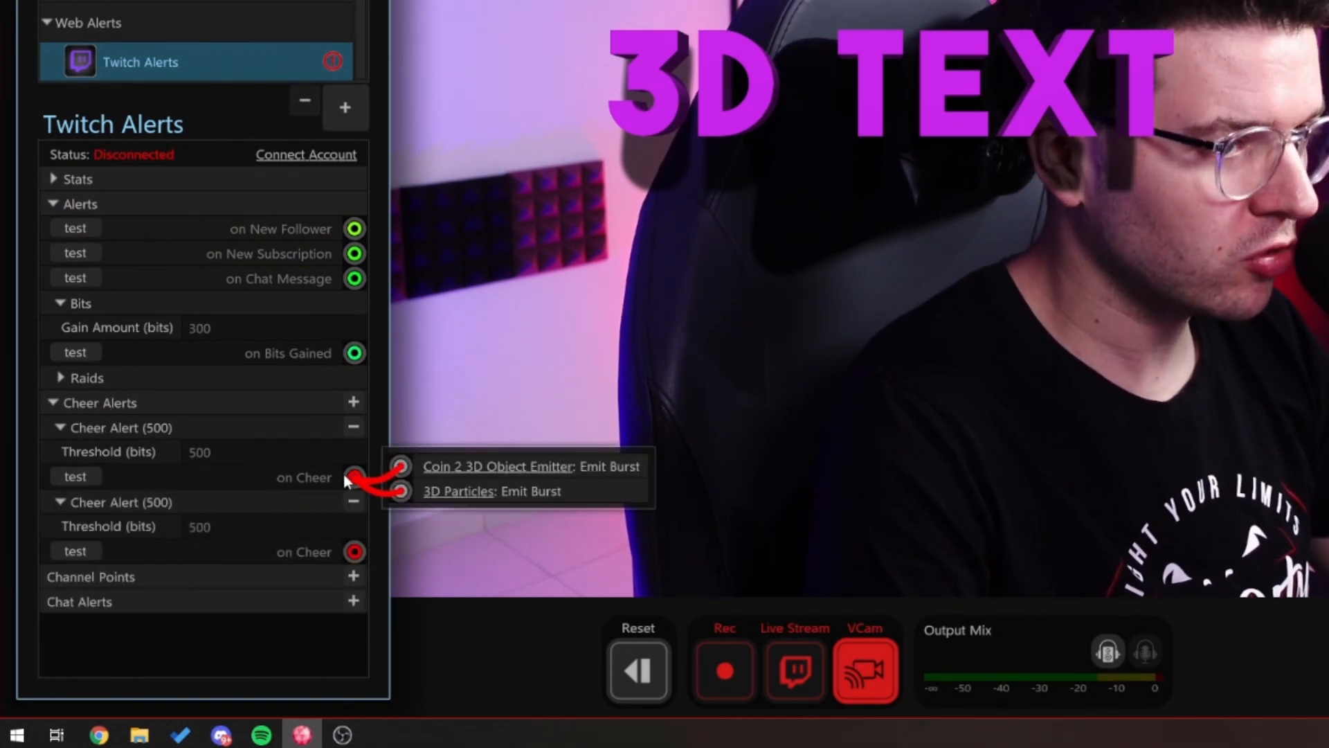
left_click_drag(350, 477, 1328, 179)
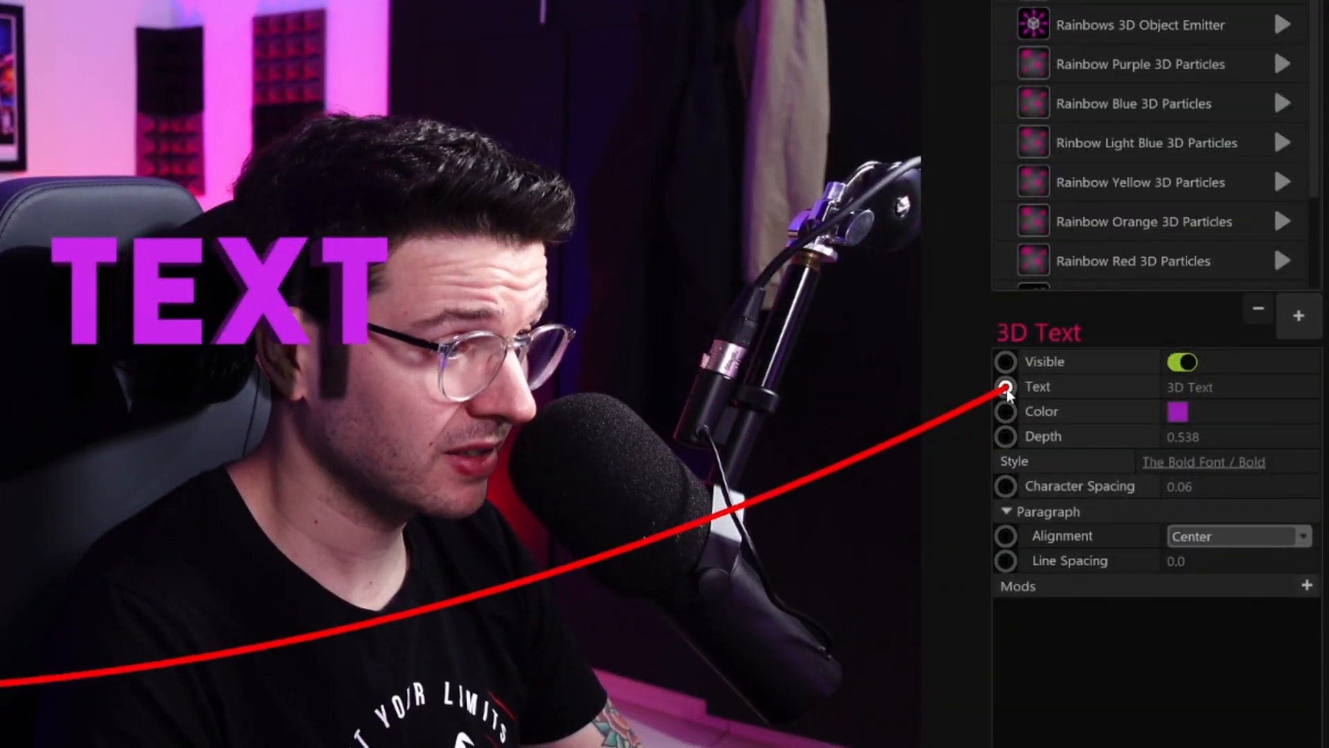
left_click_drag(1005, 388, 1006, 388)
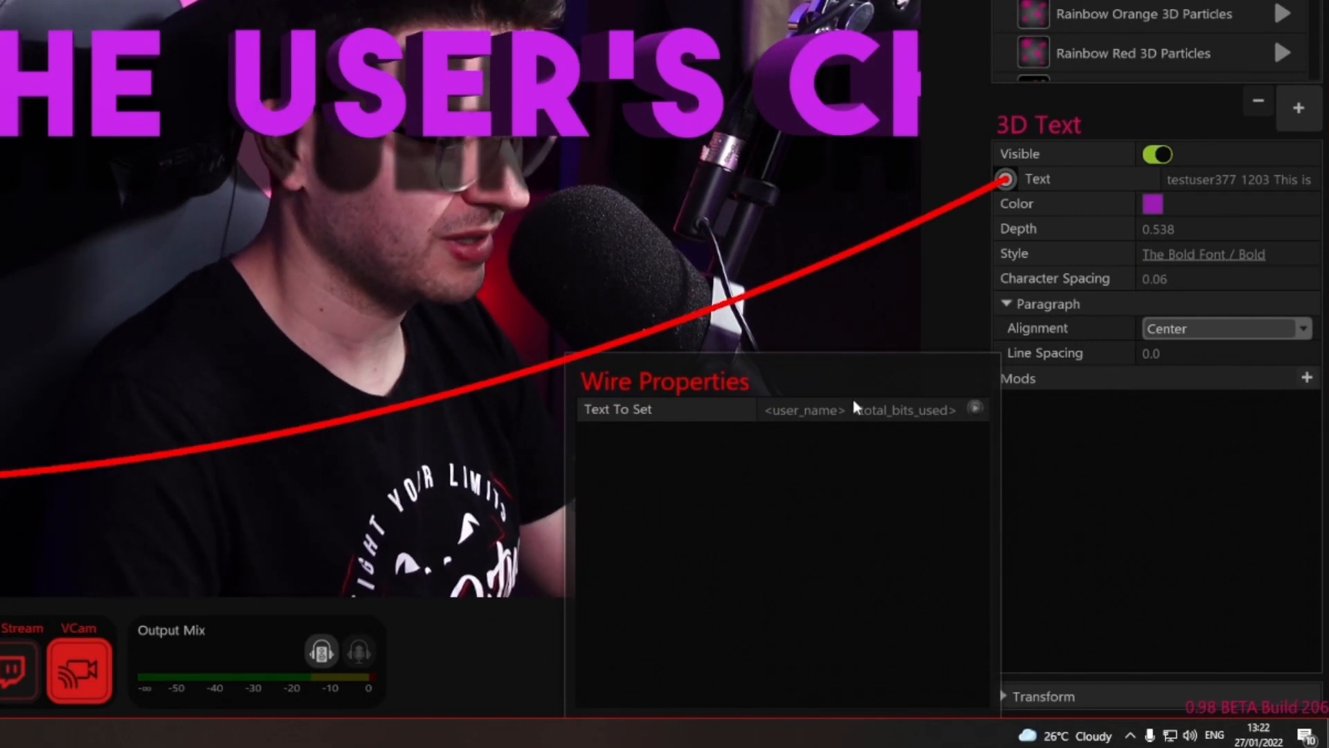
left_click(976, 410)
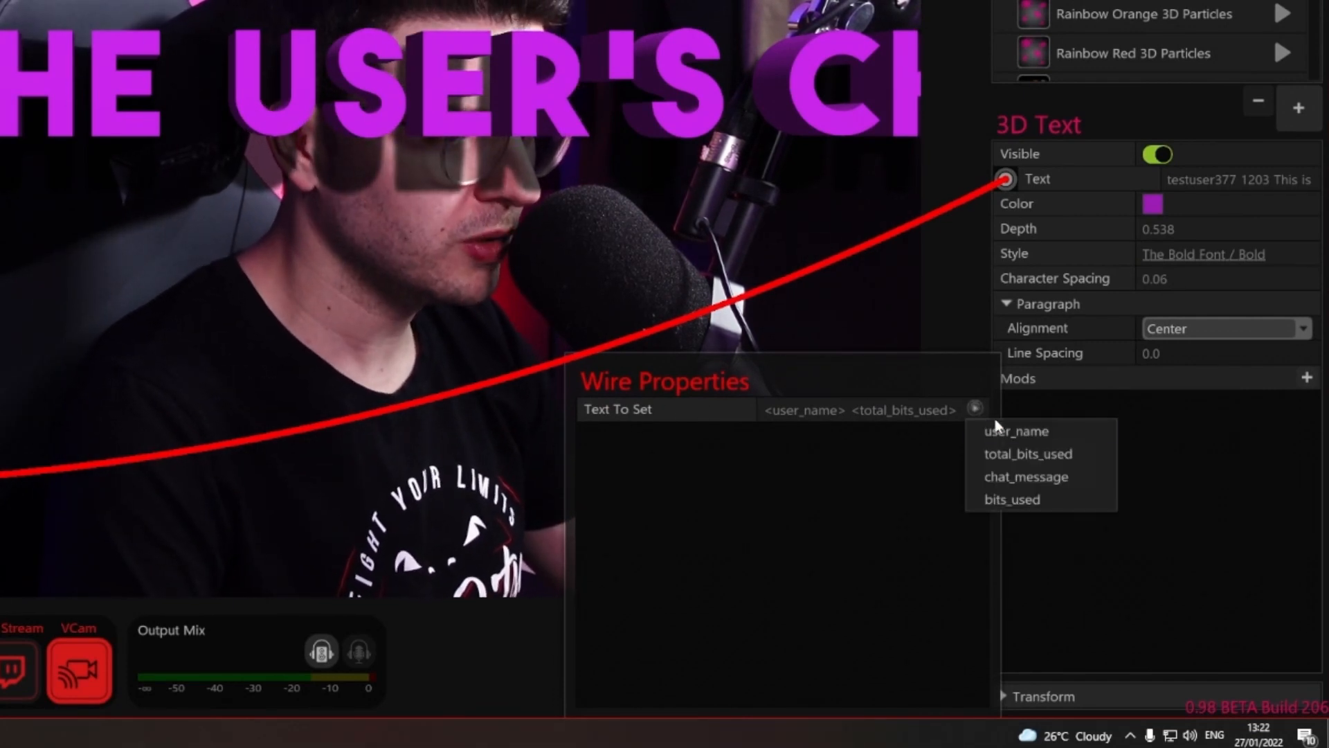
left_click(1053, 474)
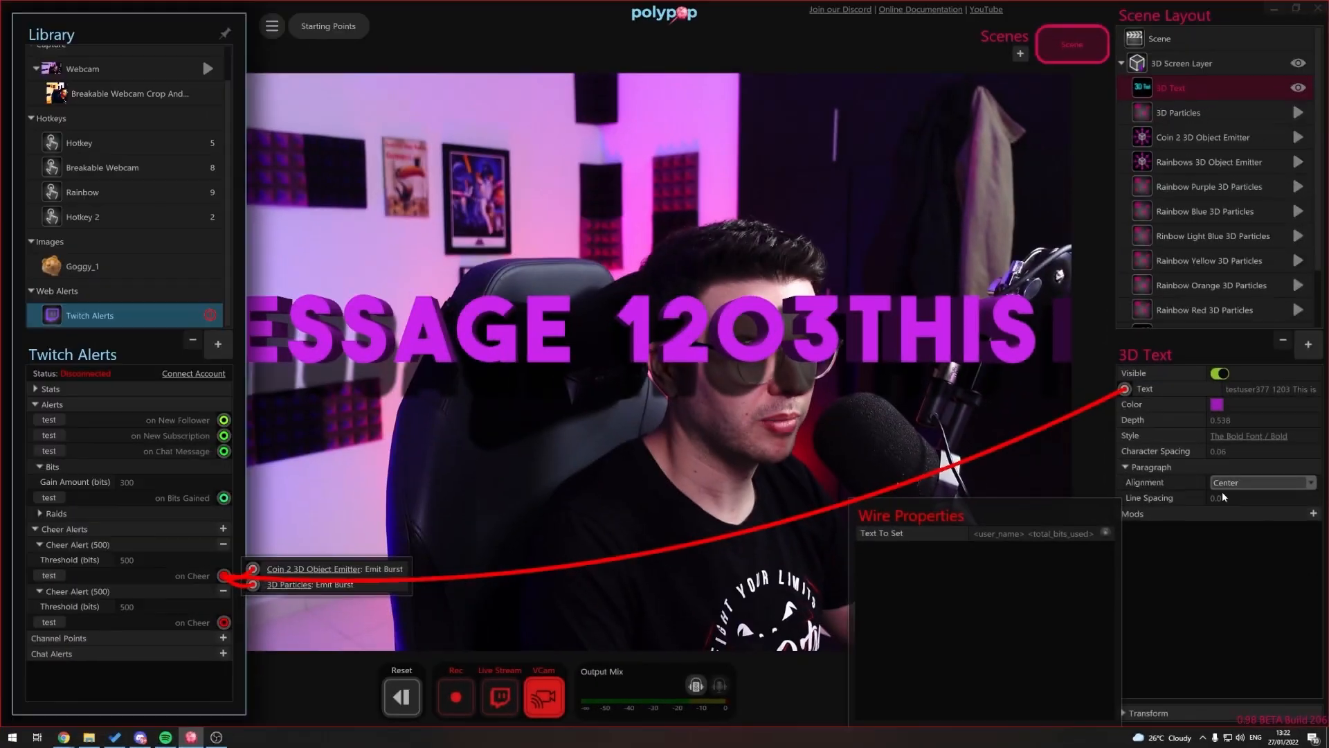
left_click(1149, 515)
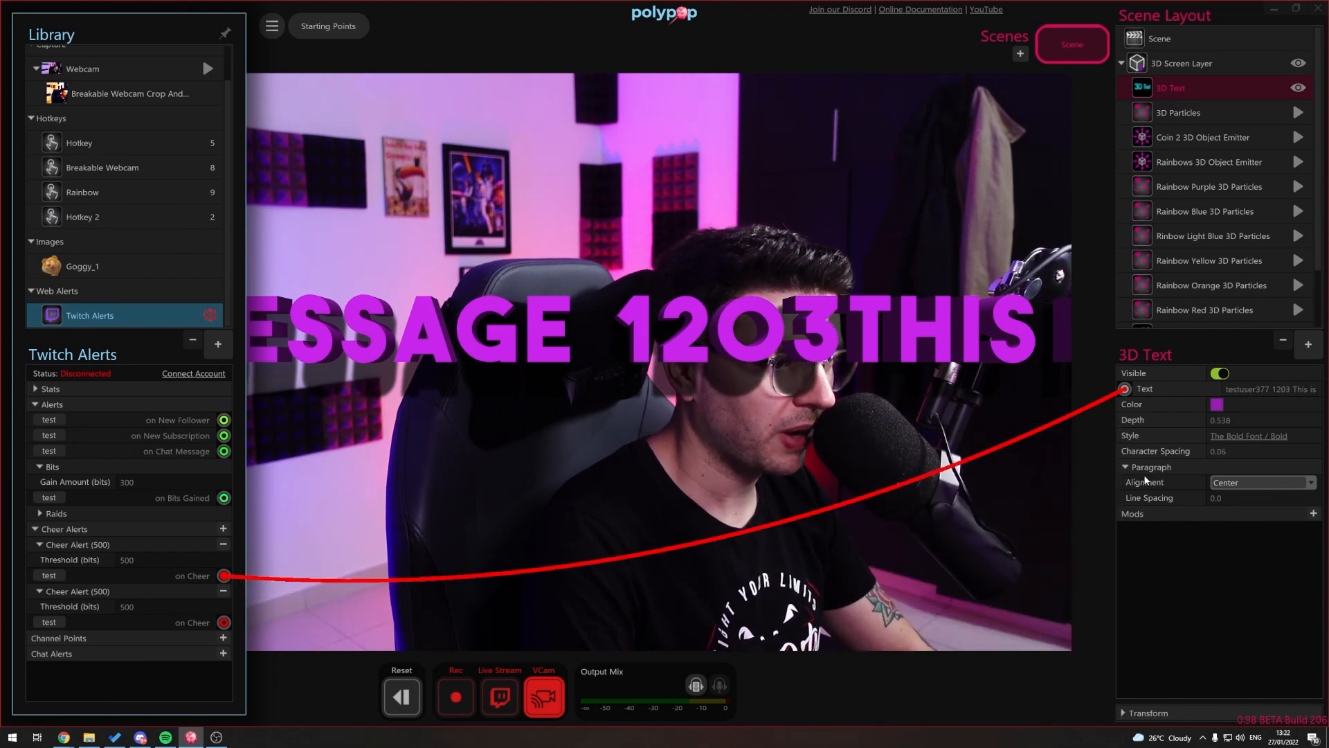
Step: Set the 3D Text's Scale to 0.48 and add a Spin Action mod to it
left_click(1160, 713)
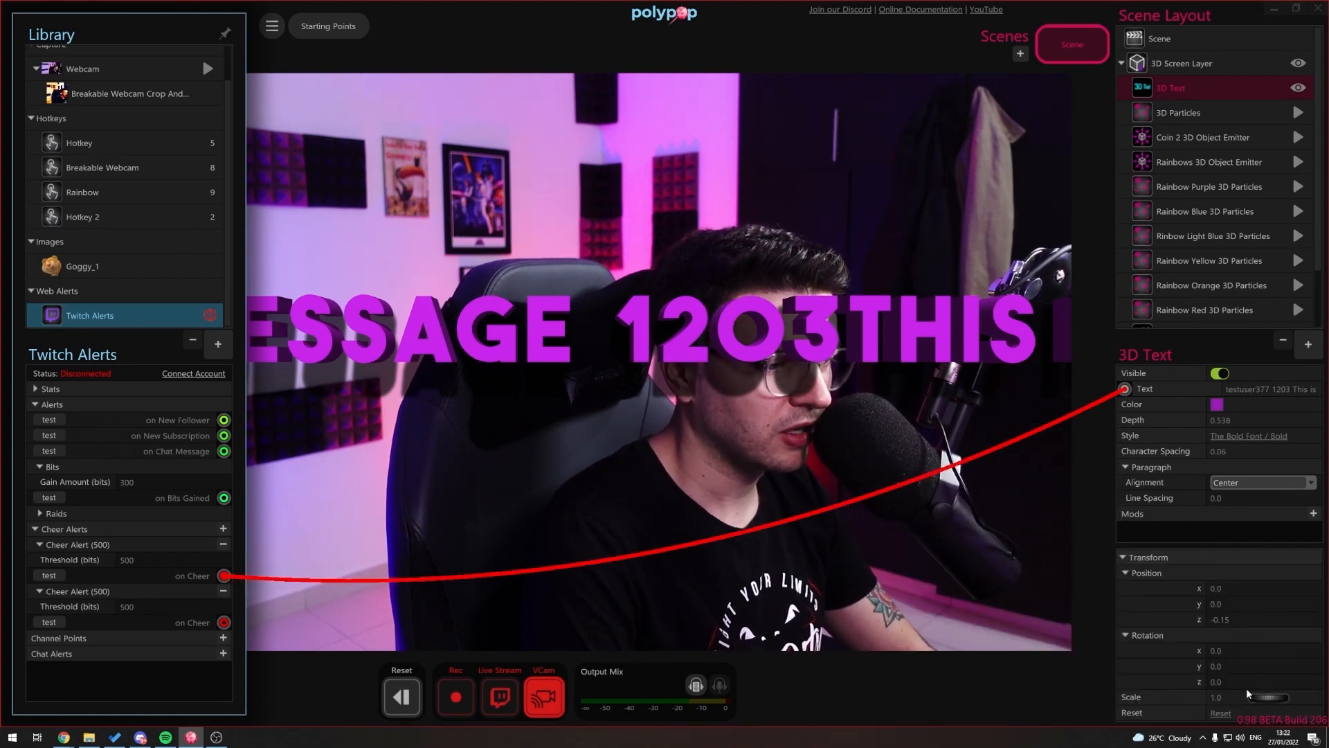
left_click_drag(1258, 704, 1220, 711)
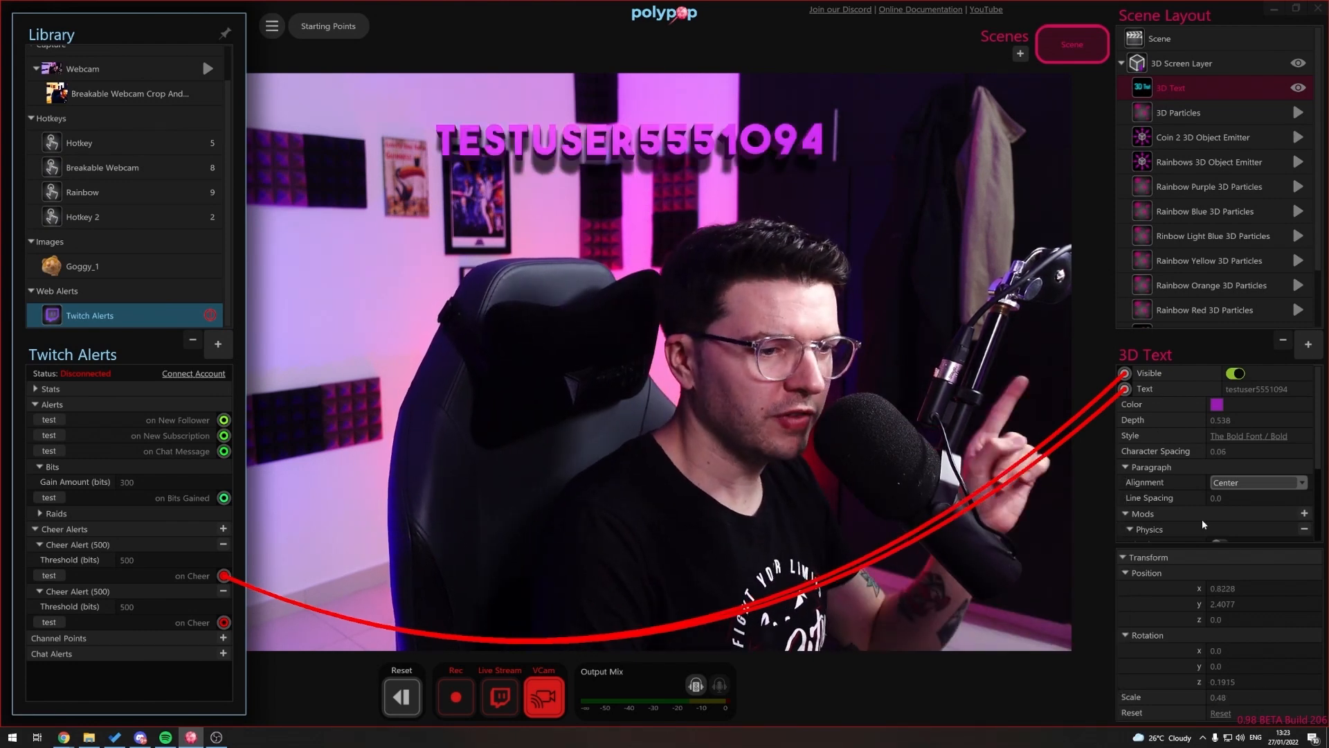
left_click(1305, 513)
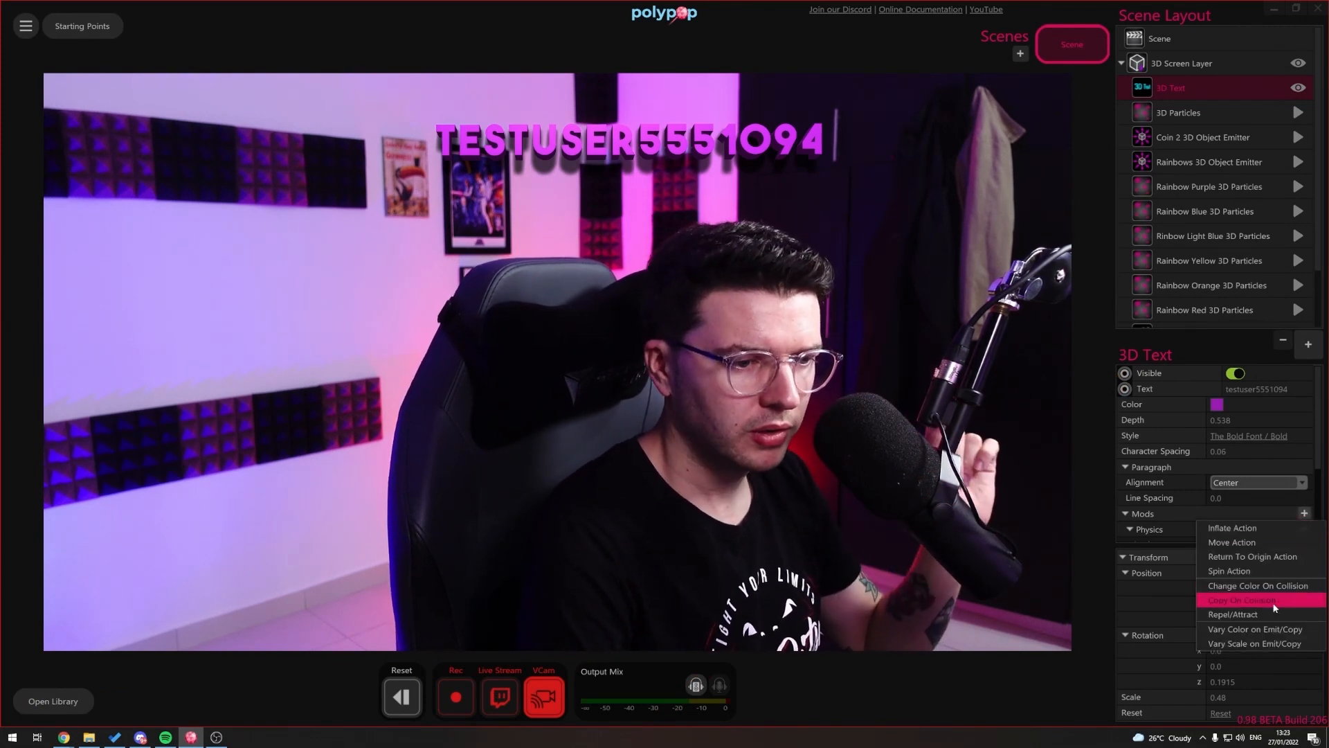
left_click(1256, 573)
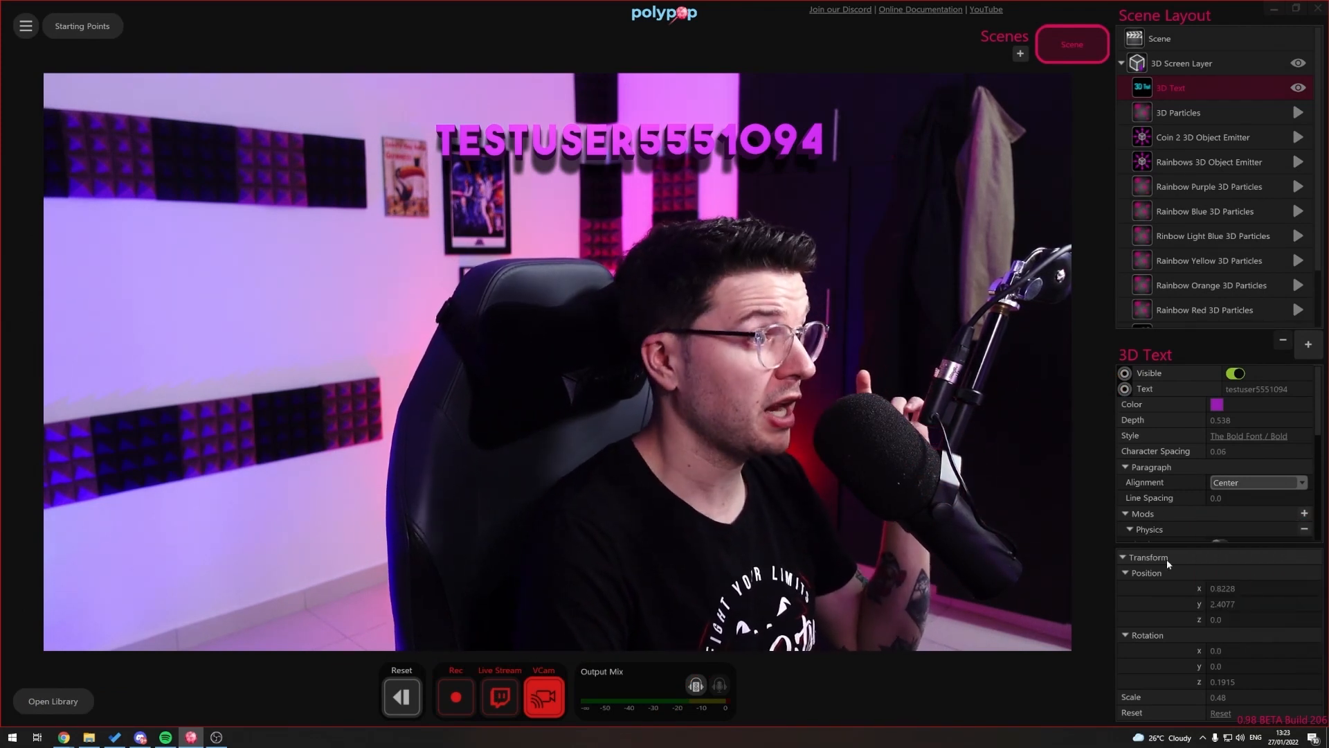
scroll(1199, 489, "down", 4)
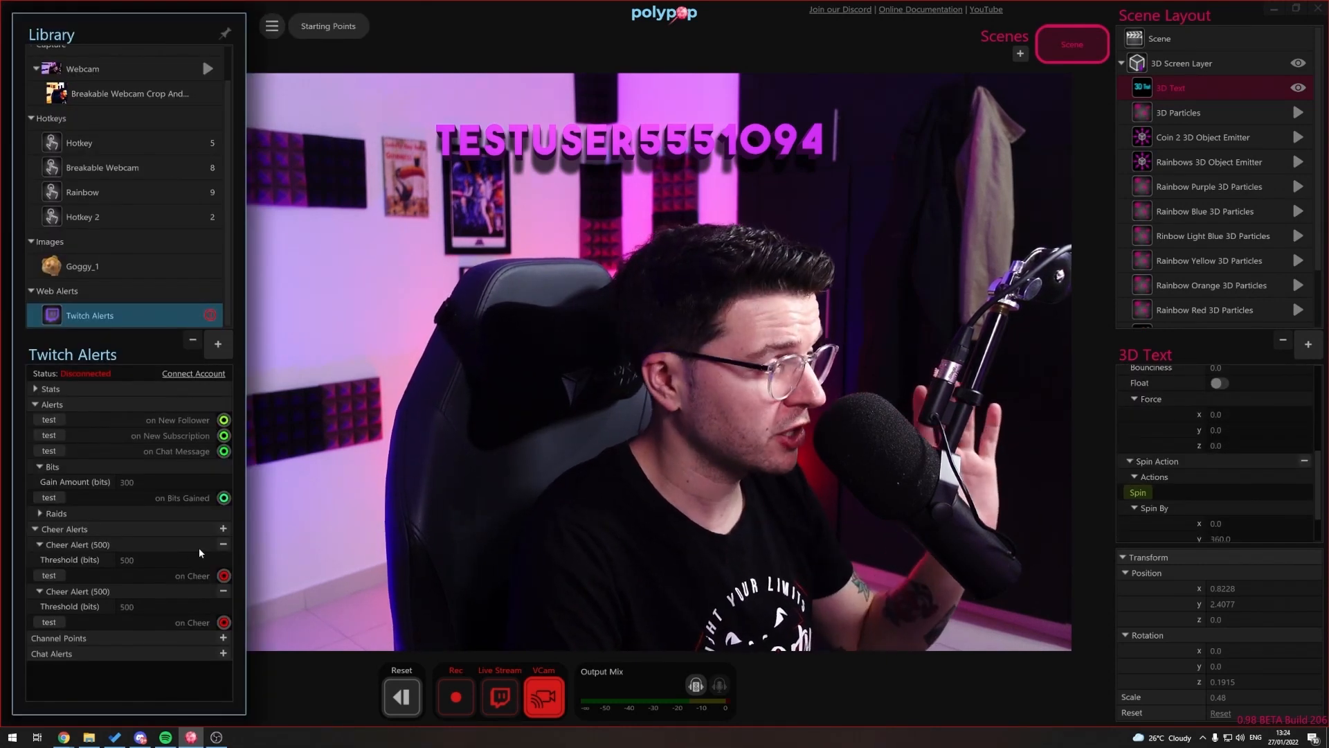
Step: Link the first Cheer Alert's on Cheer trigger to the 3D Text's Spin action
mouse_move(188, 560)
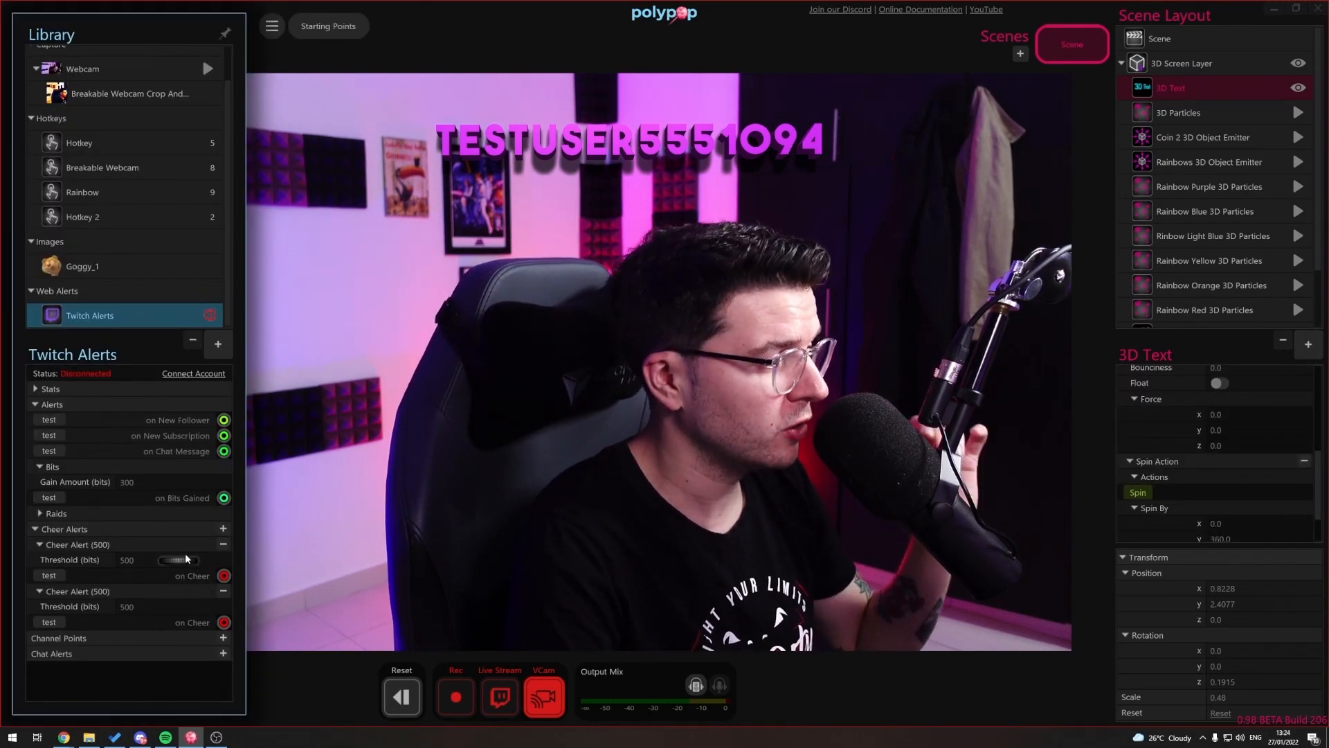
mouse_move(225, 574)
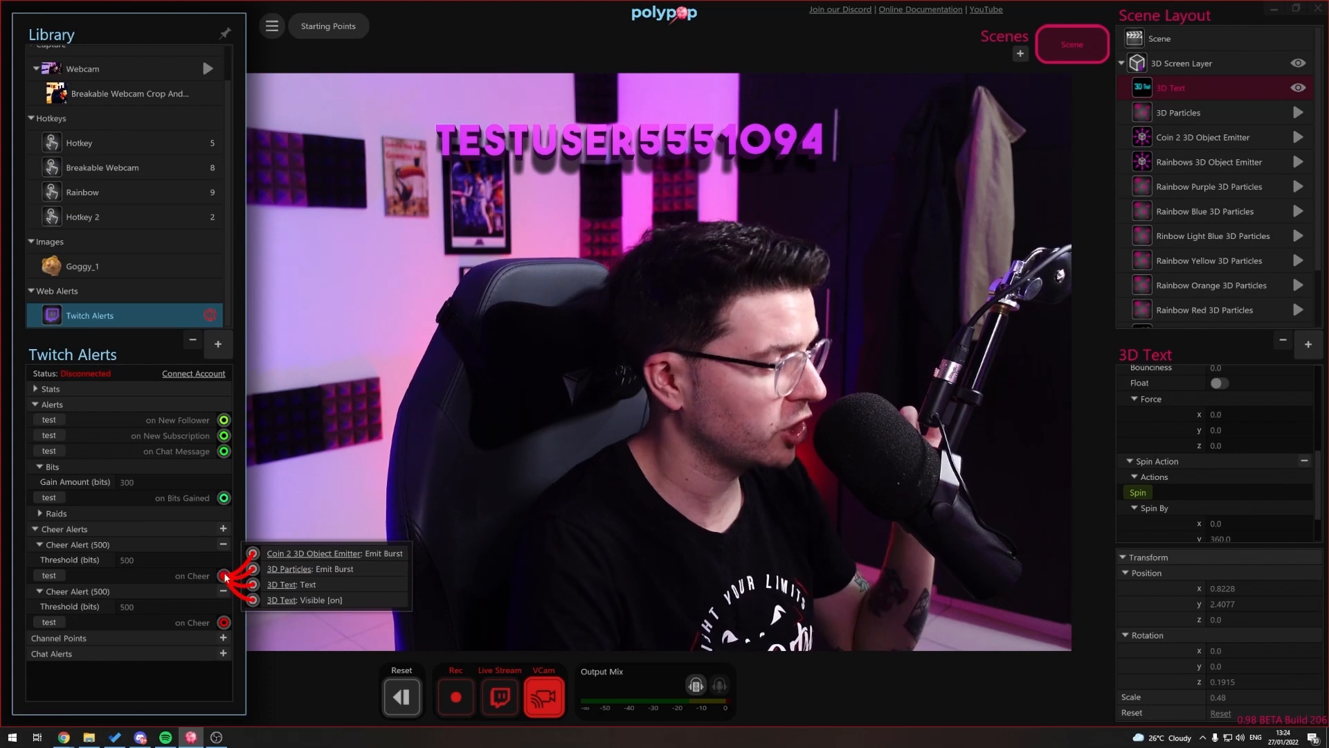
left_click_drag(225, 574, 226, 583)
left_click_drag(841, 379, 1125, 494)
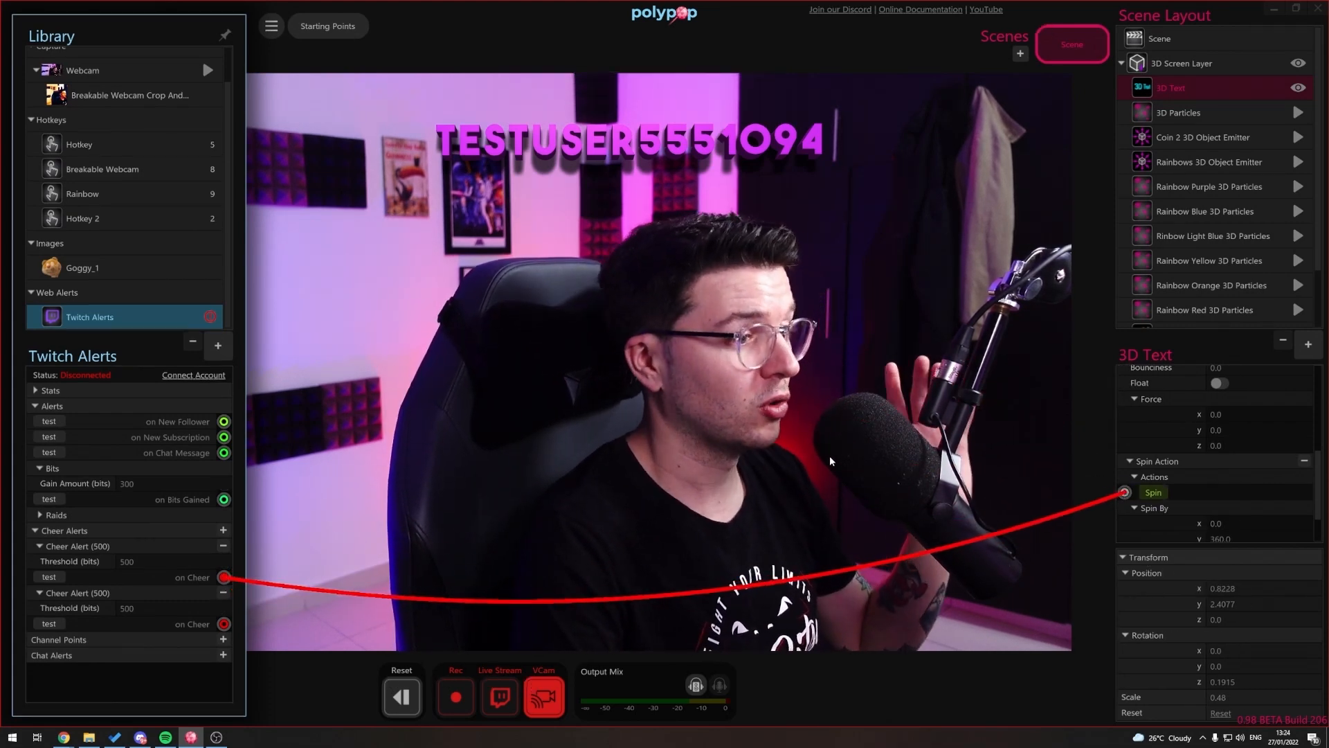
left_click(829, 456)
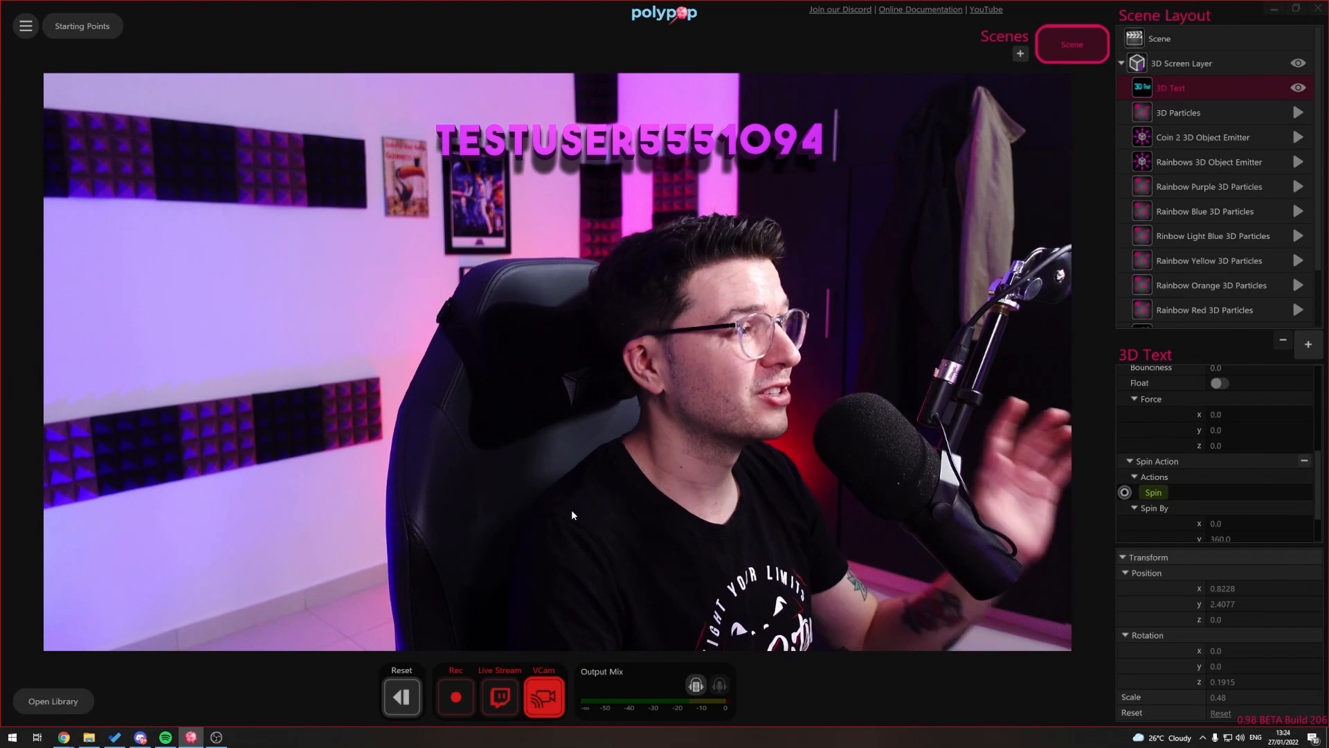
Step: Test the 3D Text's Spin action on its own and together with the effects of the first Cheer Alert
left_click(1163, 492)
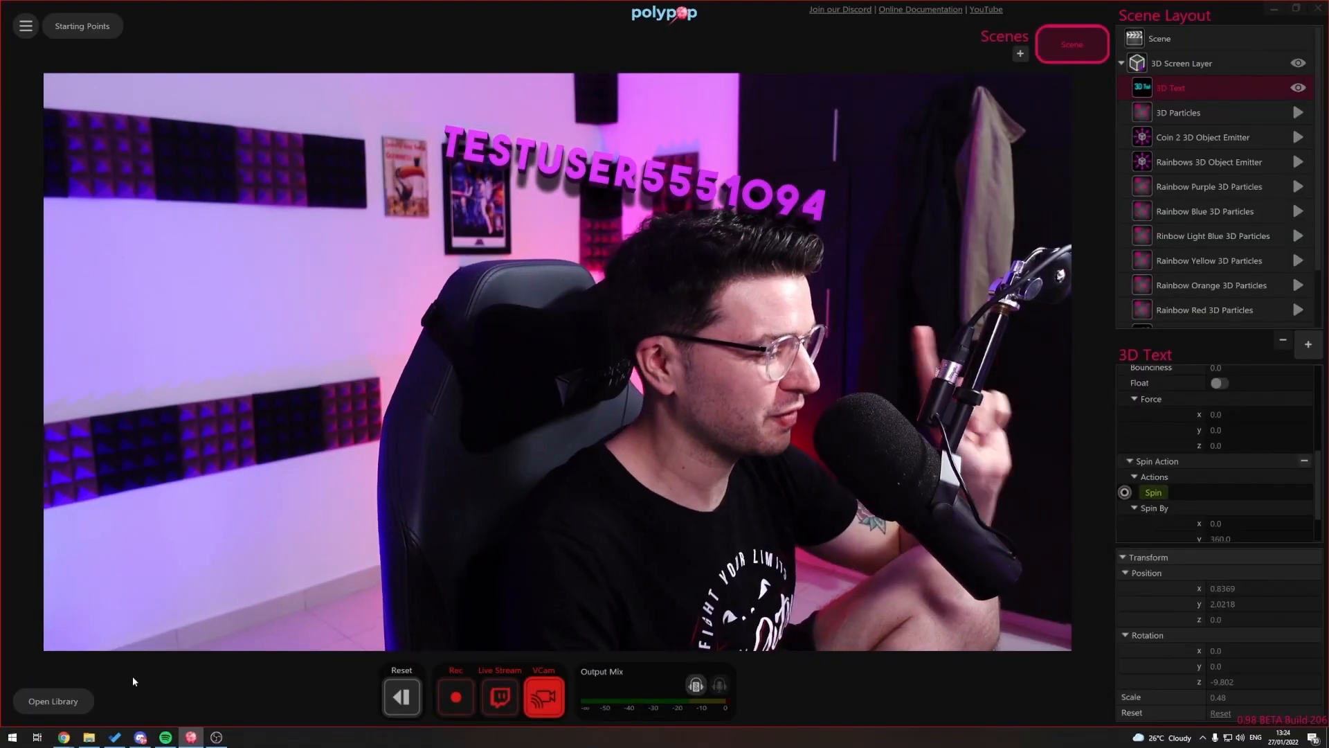
left_click(47, 700)
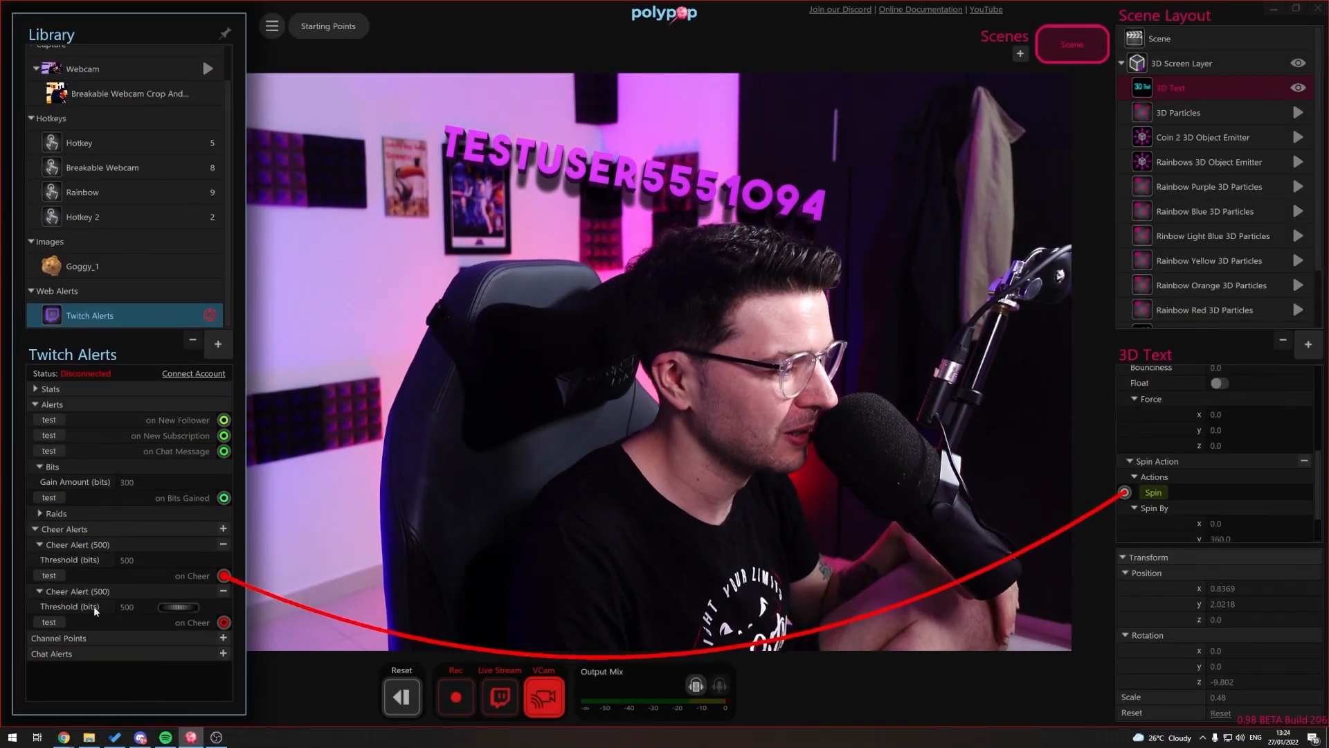
left_click(51, 575)
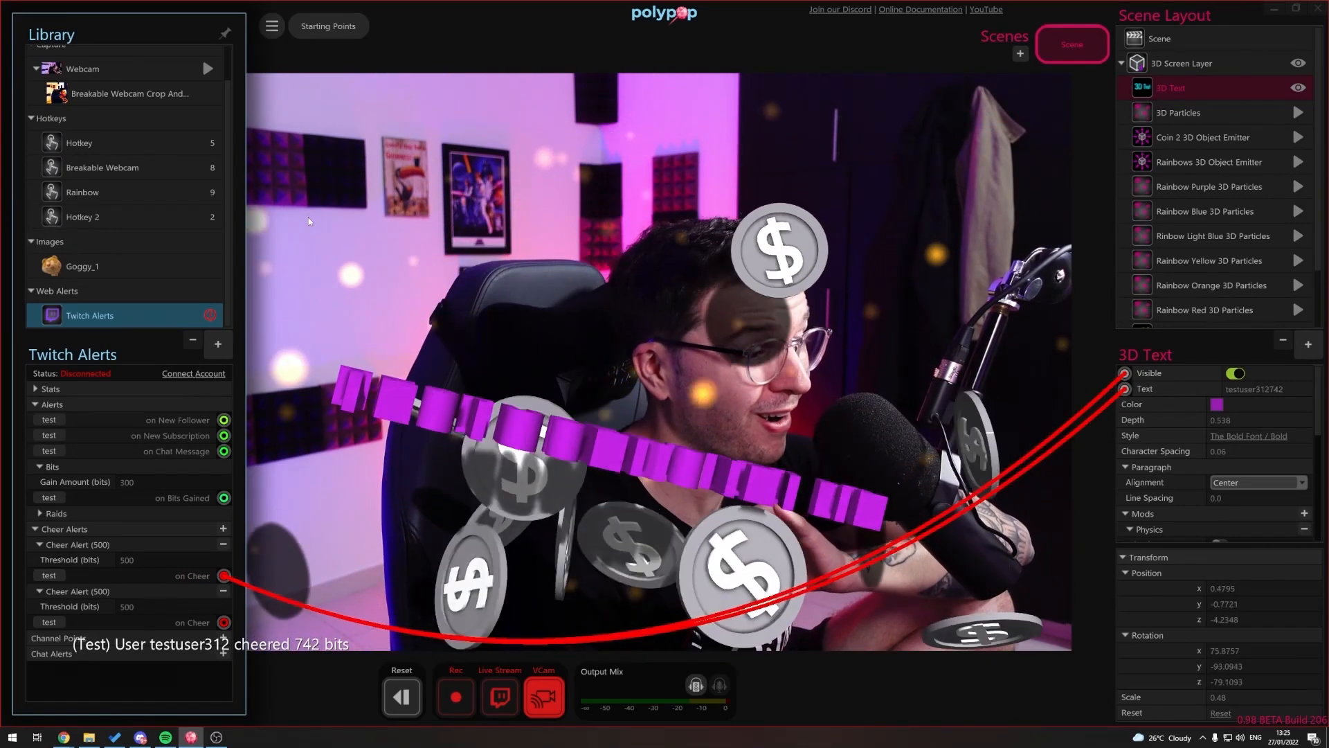
left_click(659, 213)
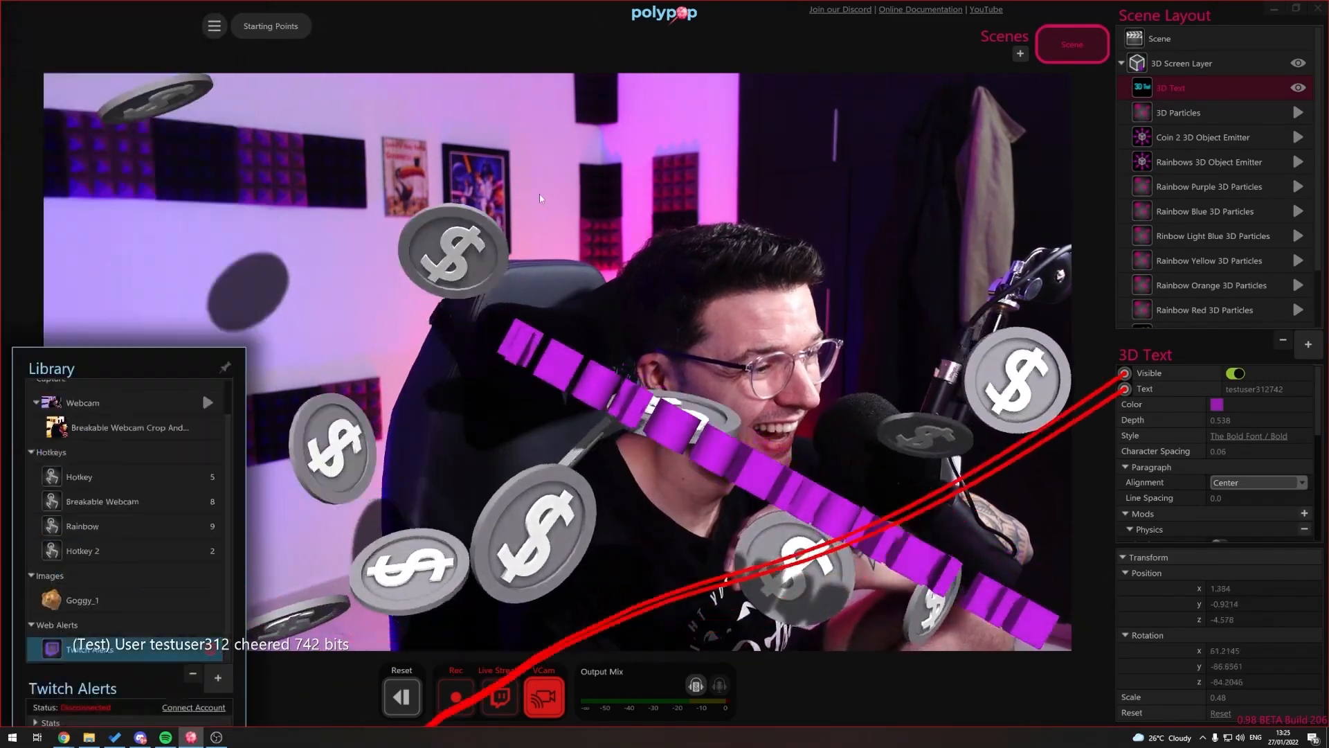